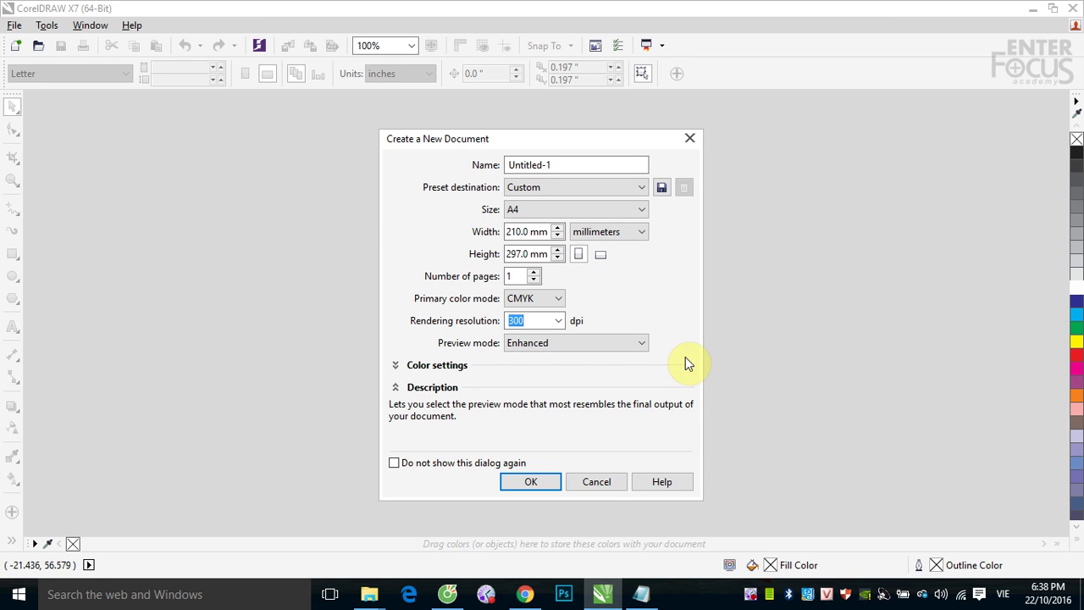
Create a new A4 portrait document, 210 × 297 mm, in CMYK color mode at 300 dpi.
{"action": "left_click", "coordinate": [530, 483]}
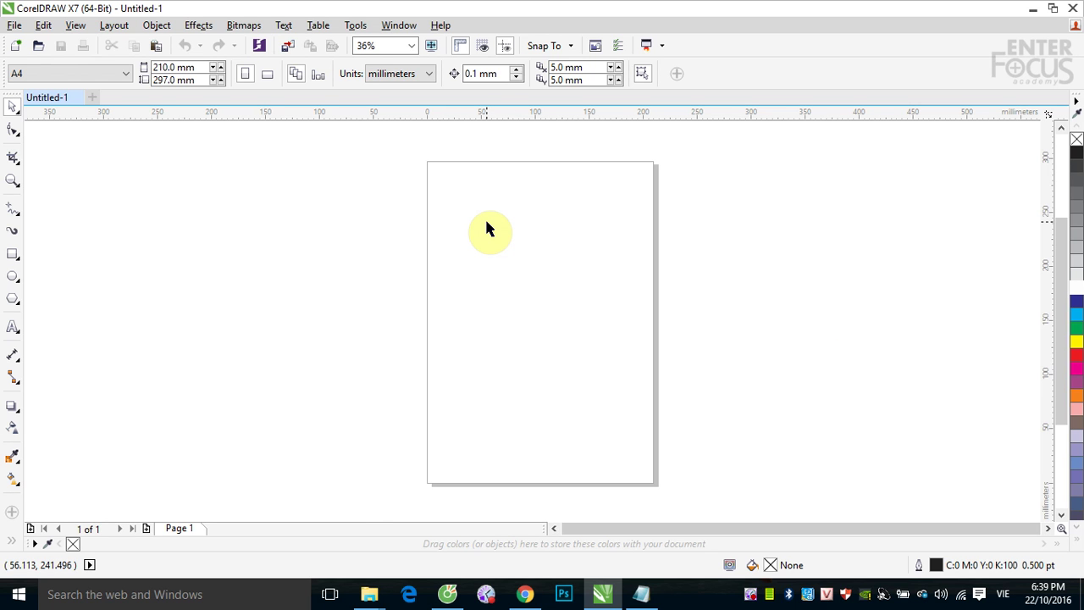
Draw a rectangle about 53 × 60 mm, move it off the page, and move it back across the page's upper left edge.
{"action": "left_click", "coordinate": [12, 253]}
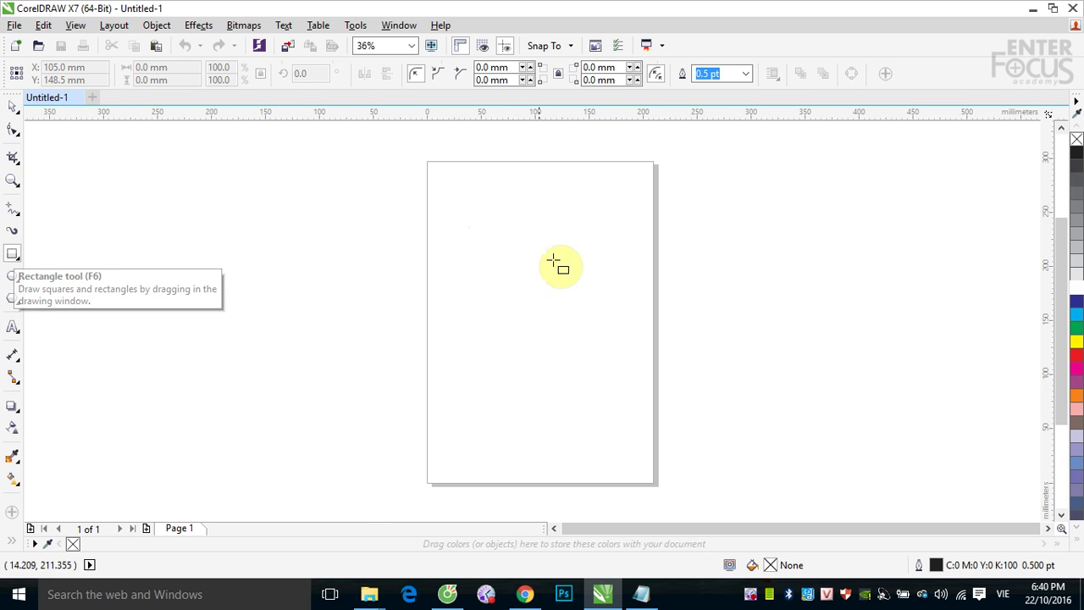
{"action": "mouse_move", "coordinate": [551, 306]}
{"action": "left_mouse_down"}
{"action": "mouse_move", "coordinate": [615, 378]}
{"action": "mouse_move", "coordinate": [608, 371]}
{"action": "left_mouse_up"}
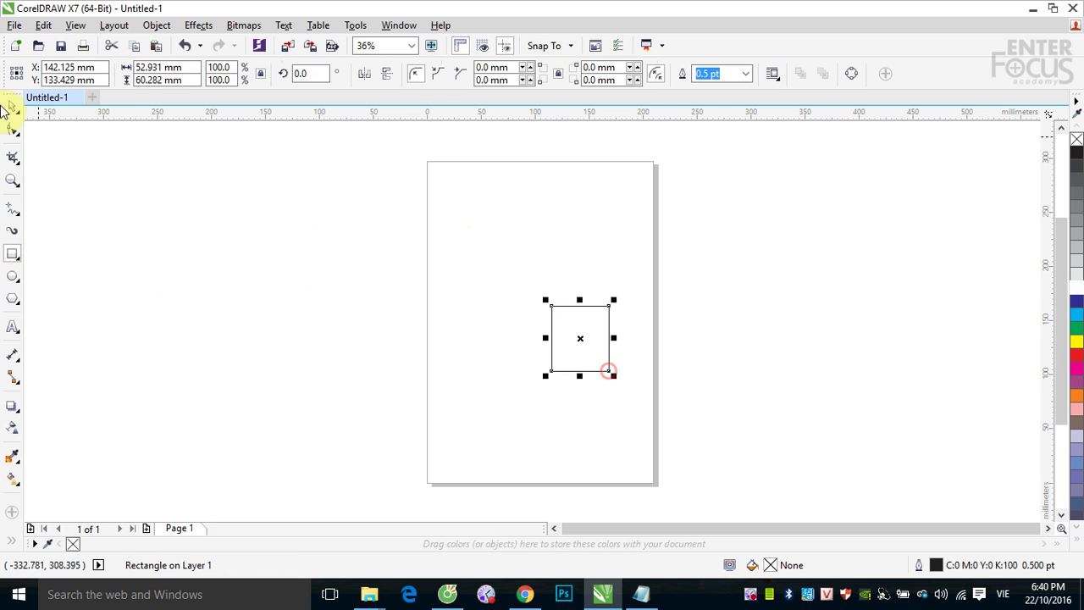
{"action": "left_click", "coordinate": [10, 108]}
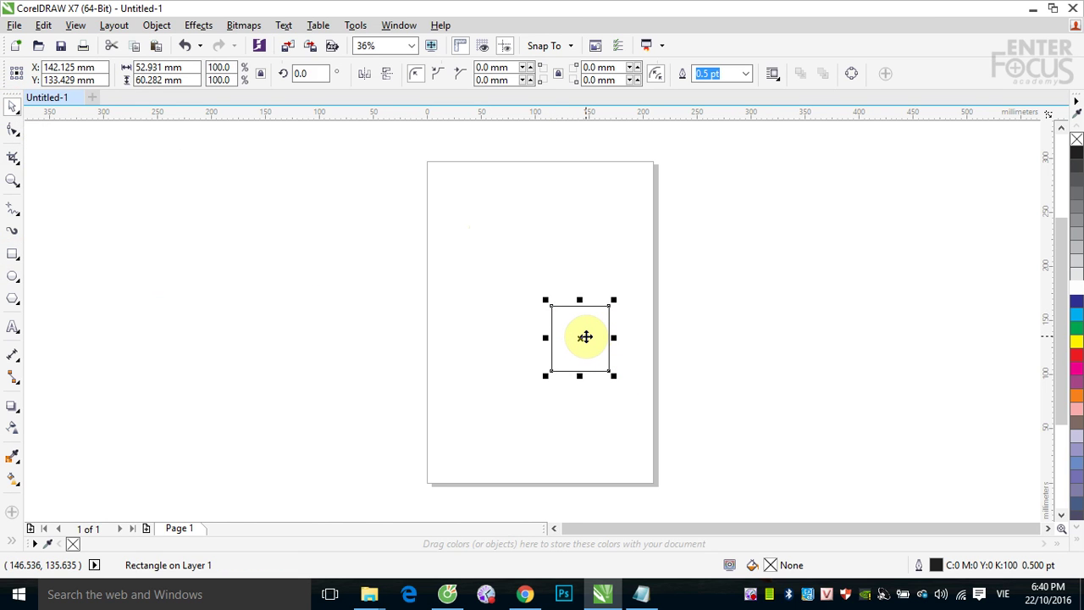
{"action": "left_click_drag", "start_coordinate": [585, 337], "coordinate": [438, 342]}
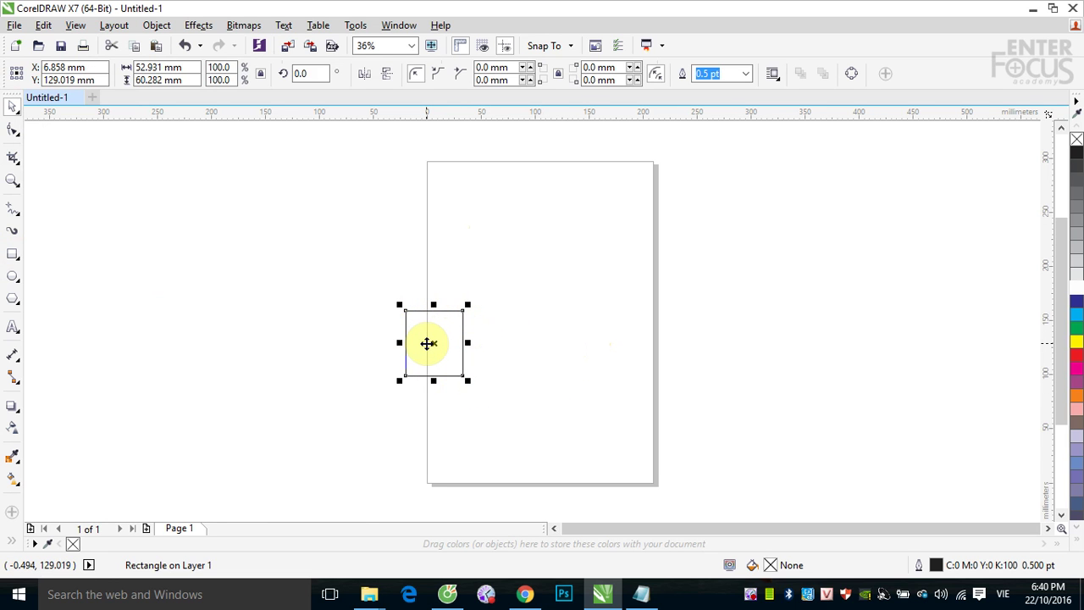
{"action": "left_click_drag", "start_coordinate": [429, 343], "coordinate": [349, 334]}
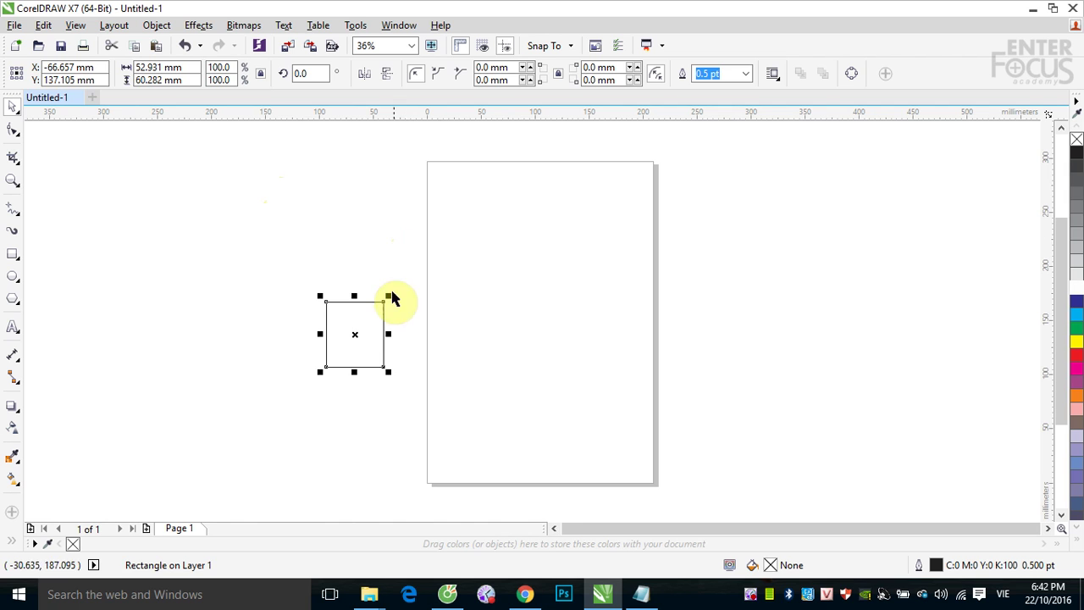
{"action": "left_click_drag", "start_coordinate": [354, 334], "coordinate": [446, 238]}
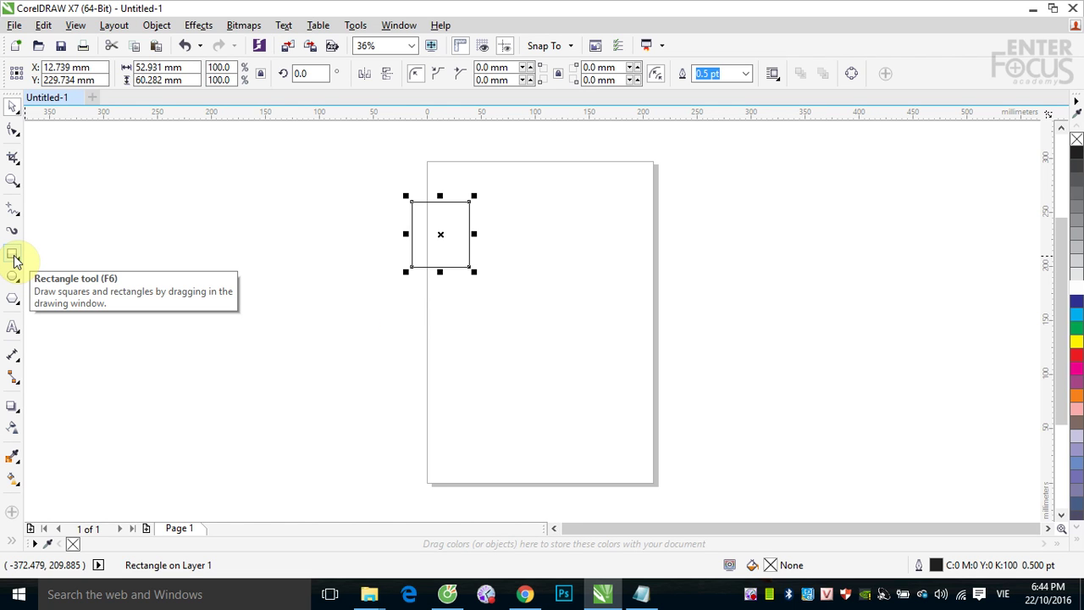
Select the rectangle by surrounding it with a marquee and delete it.
{"action": "left_click", "coordinate": [195, 217]}
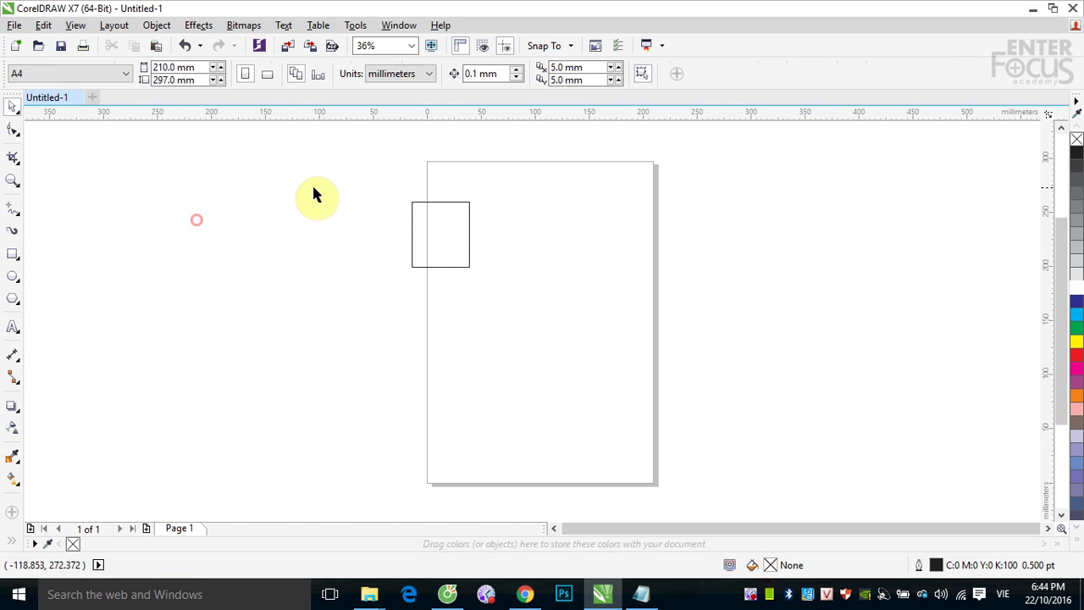
{"action": "left_click_drag", "start_coordinate": [387, 192], "coordinate": [506, 311]}
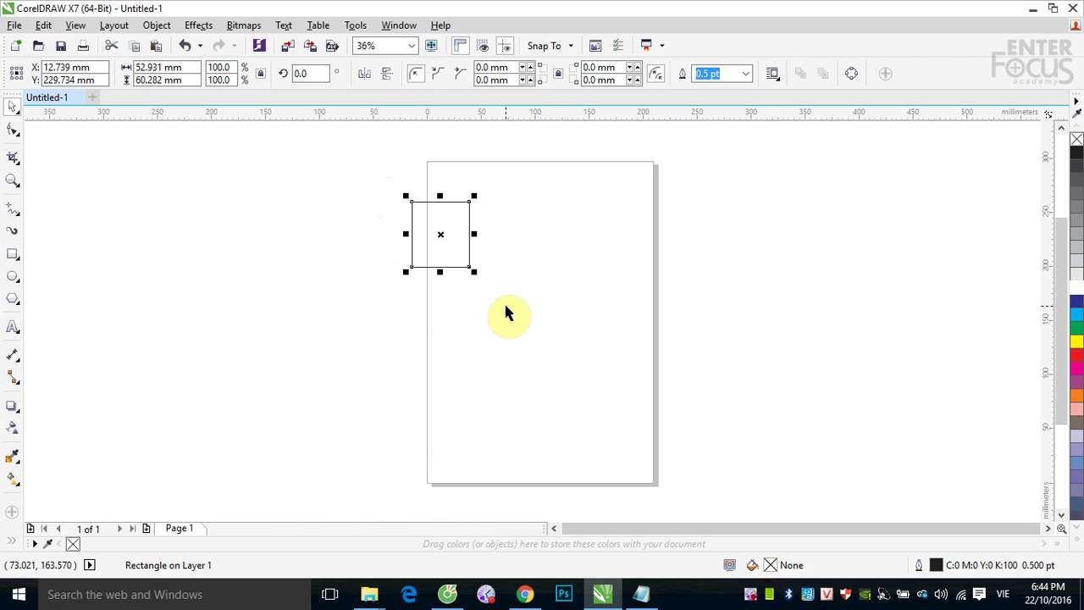
{"action": "key", "text": "Delete"}
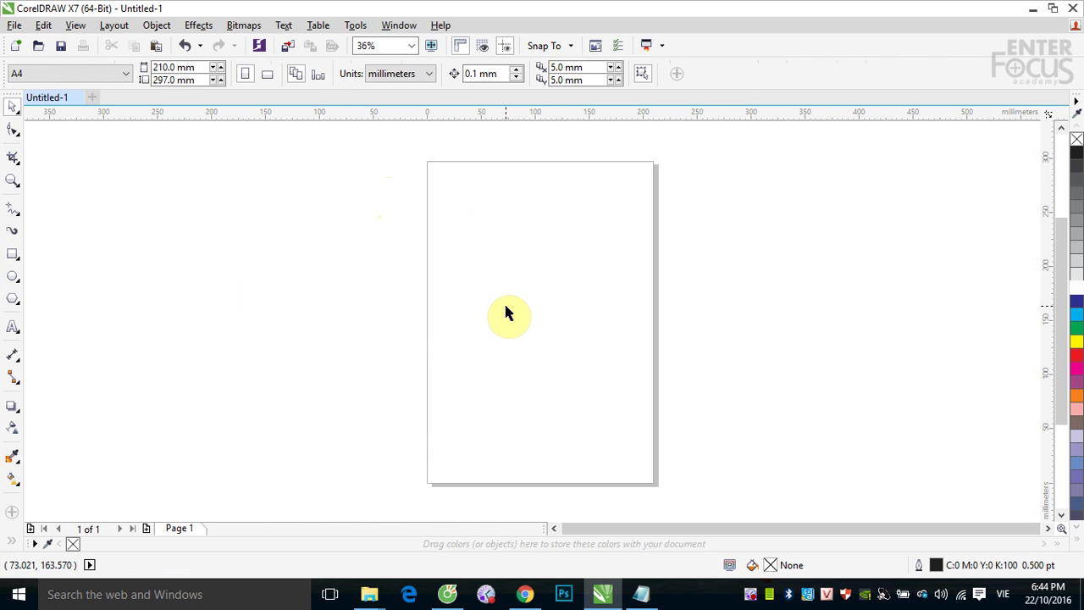
Draw a rectangle about 121 × 77 mm in the upper half of the page and deselect it.
{"action": "left_click", "coordinate": [13, 254]}
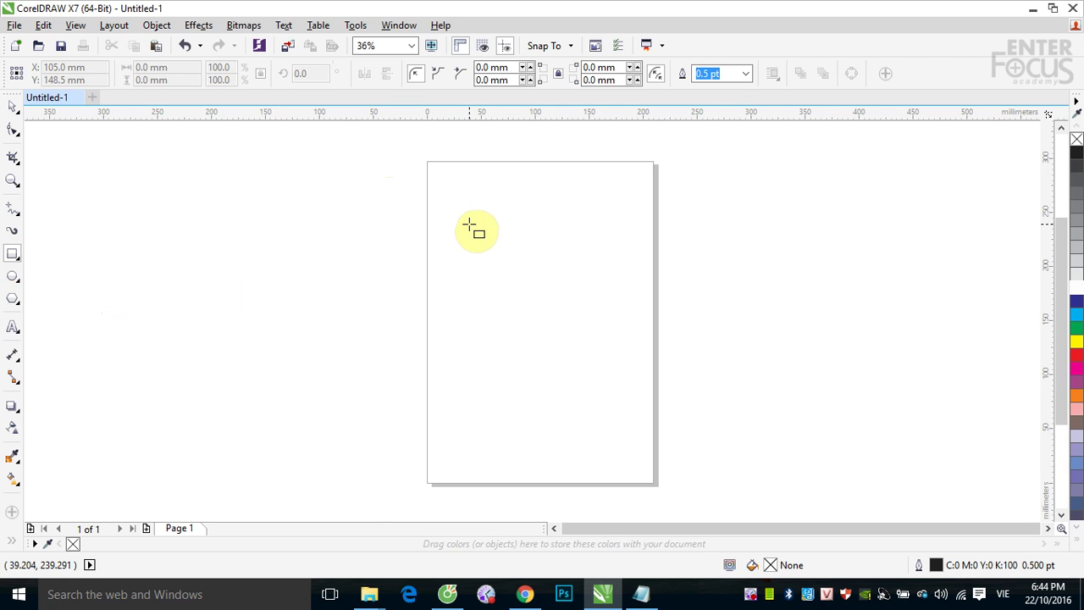
{"action": "left_click_drag", "start_coordinate": [469, 225], "coordinate": [532, 273]}
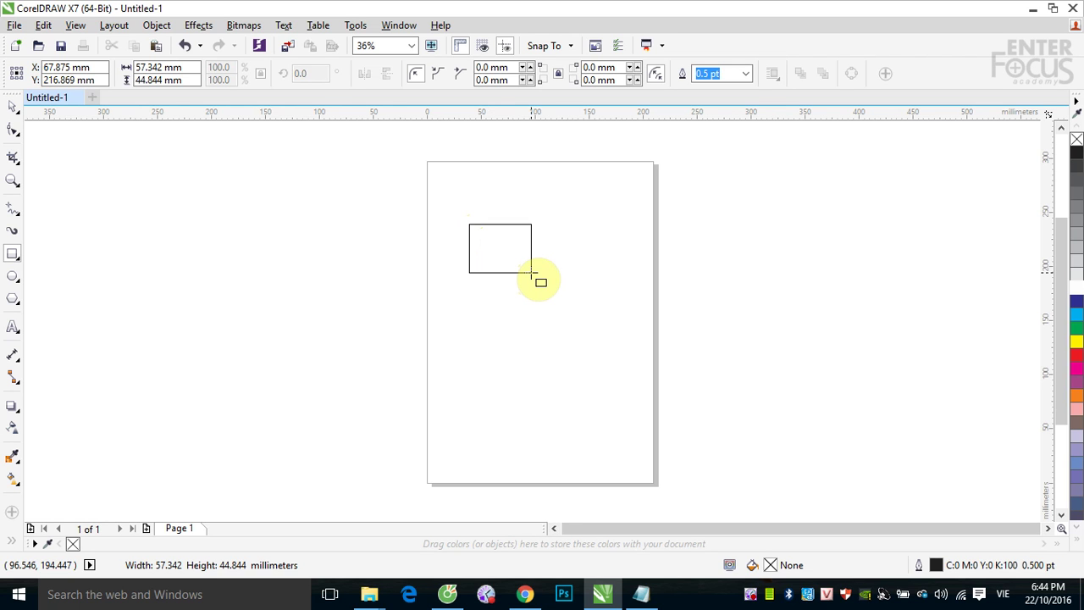
{"action": "left_click_drag", "start_coordinate": [532, 273], "coordinate": [603, 297]}
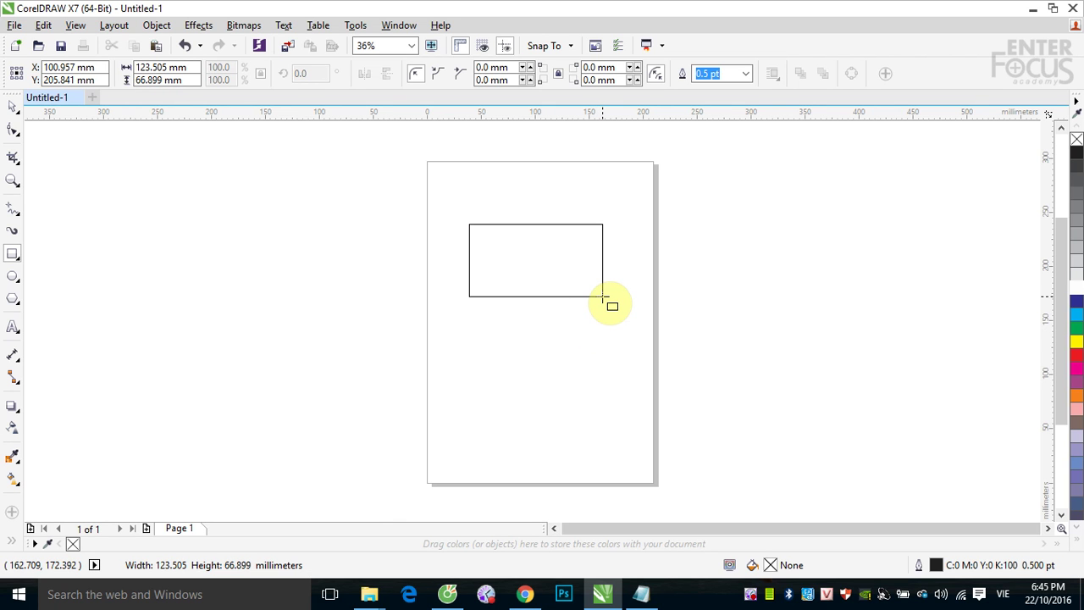
{"action": "left_click_drag", "start_coordinate": [603, 297], "coordinate": [601, 309]}
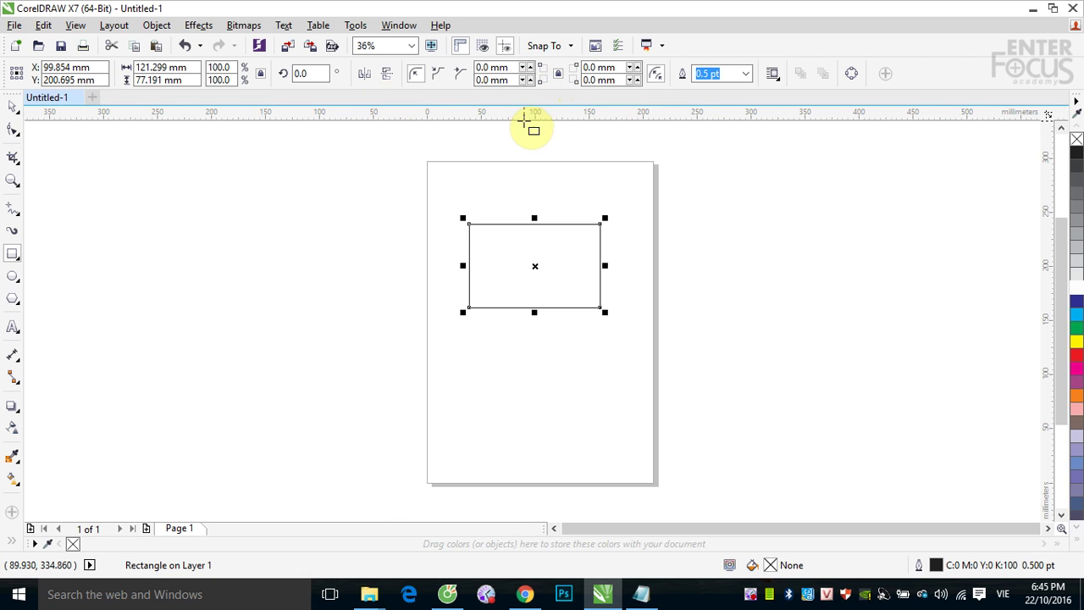
{"action": "left_click", "coordinate": [12, 107]}
{"action": "left_click", "coordinate": [137, 212]}
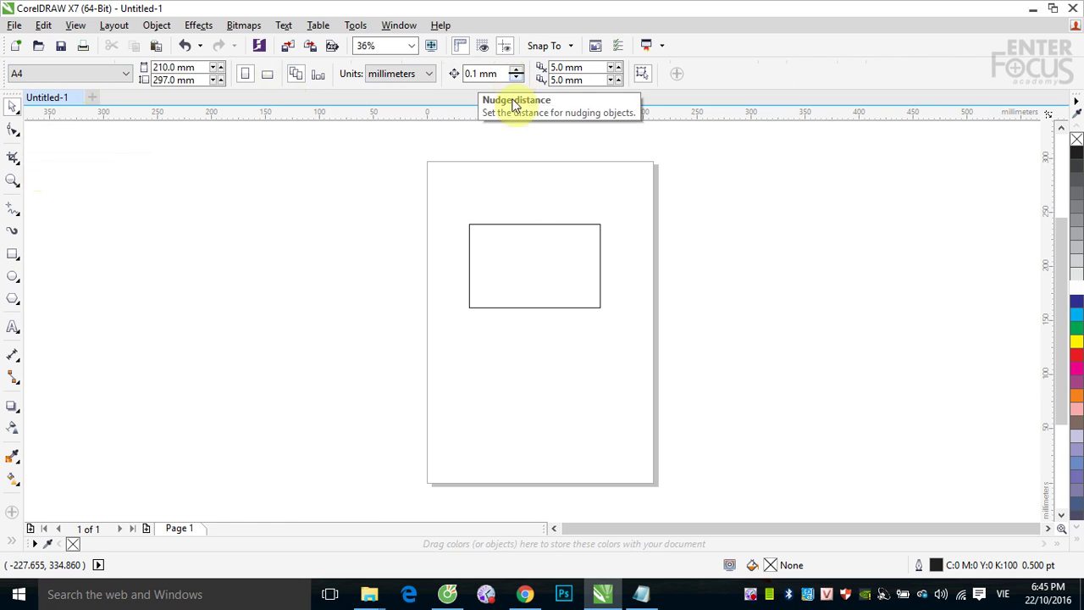
Unlock the rectangle's width-to-height ratio and set its width to 120 mm.
{"action": "left_click", "coordinate": [521, 231]}
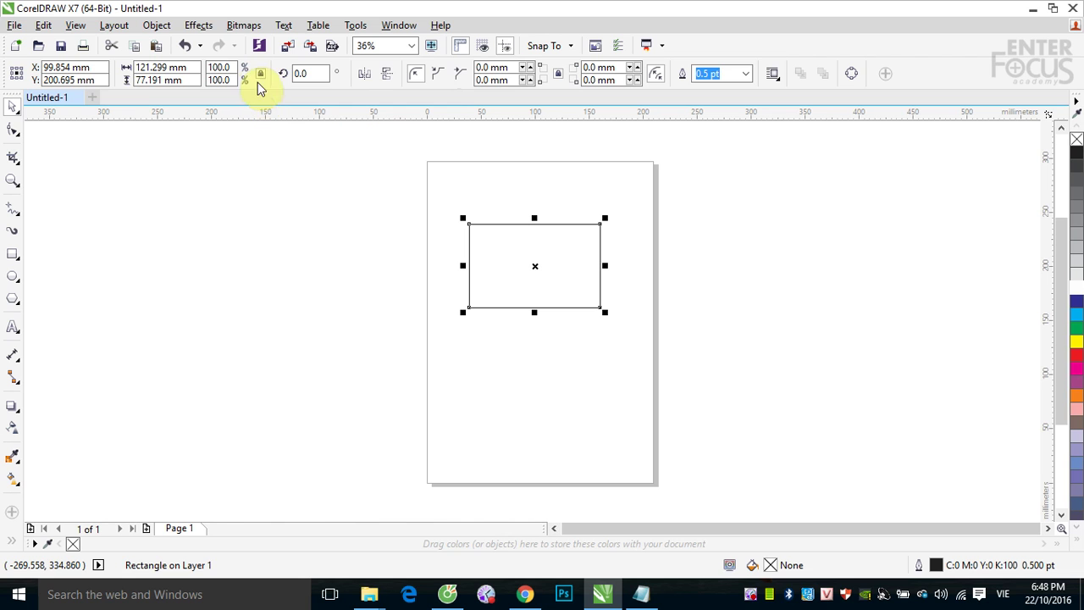
{"action": "left_click", "coordinate": [260, 74]}
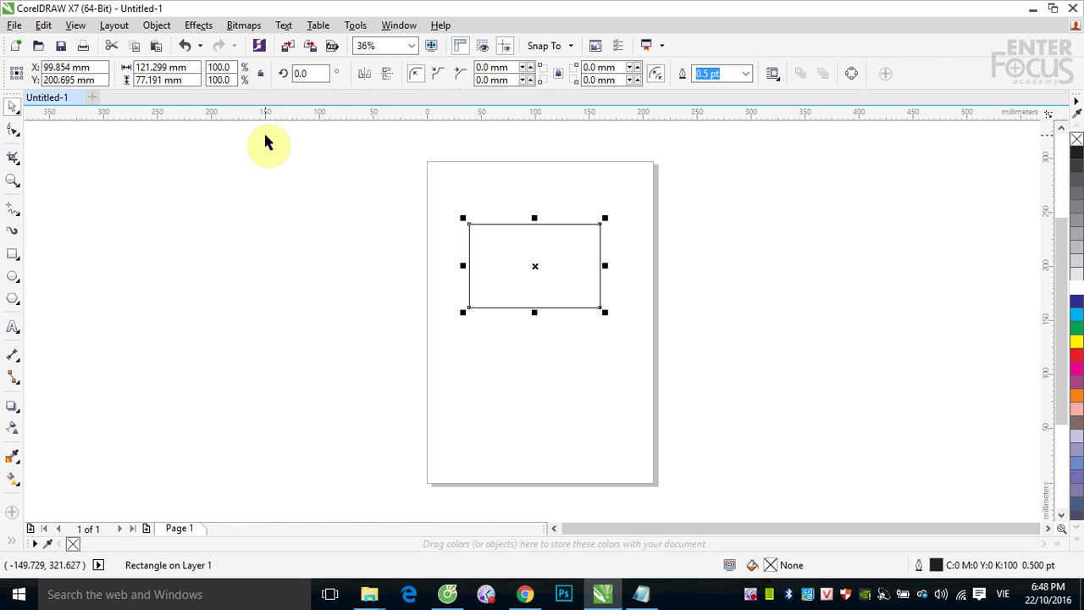
{"action": "left_click", "coordinate": [262, 77]}
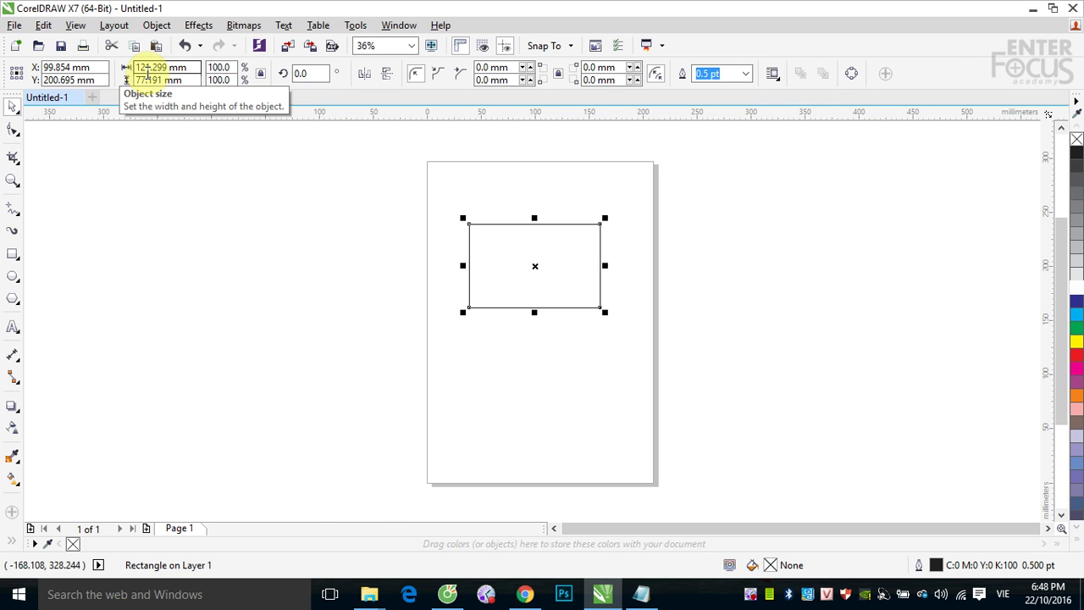
{"action": "left_click", "coordinate": [264, 75]}
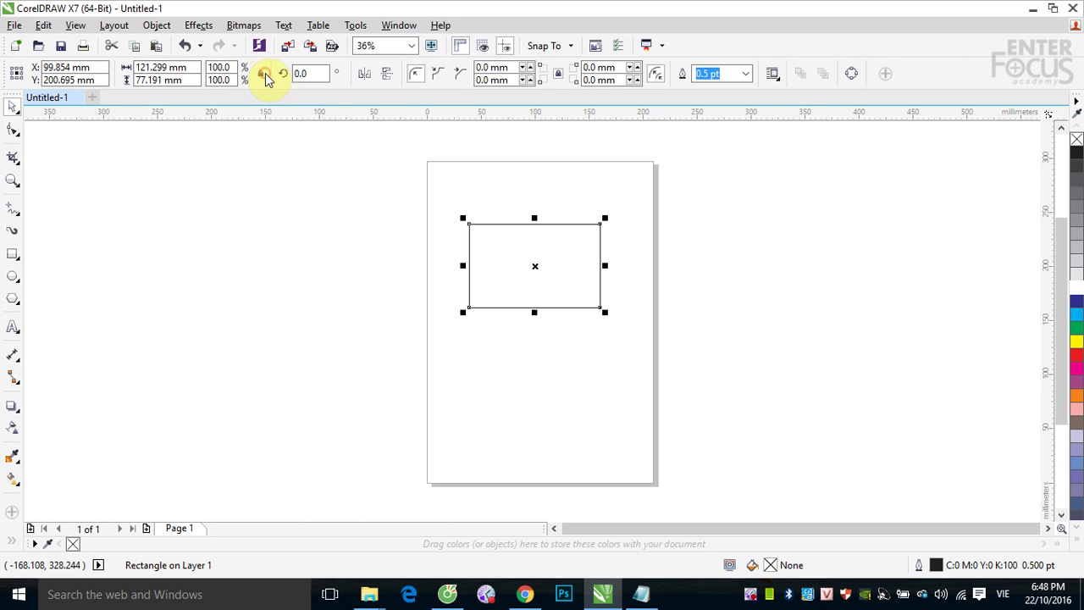
{"action": "double_click", "coordinate": [157, 67]}
{"action": "type", "text": "120"}
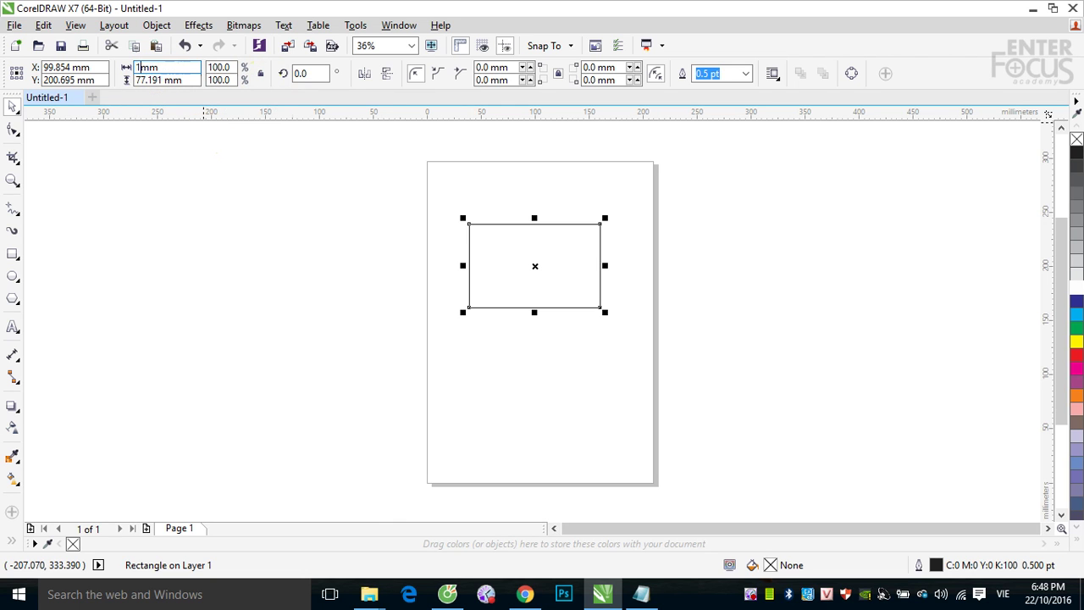
{"action": "key", "text": "Return"}
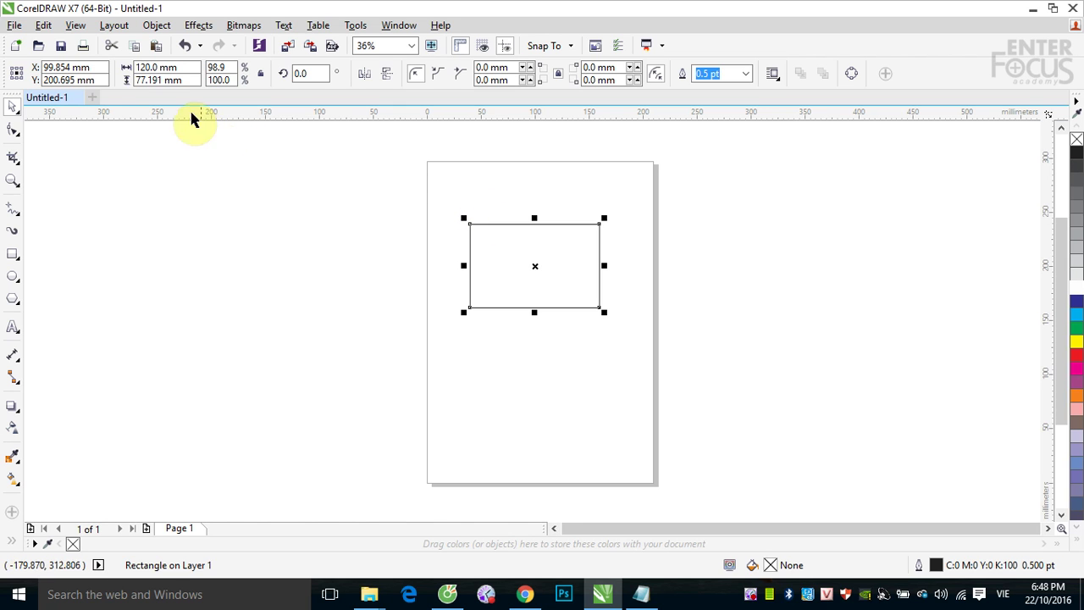
Set the rectangle's width to 100 mm with the ratio unlocked.
{"action": "double_click", "coordinate": [154, 67]}
{"action": "type", "text": "10"}
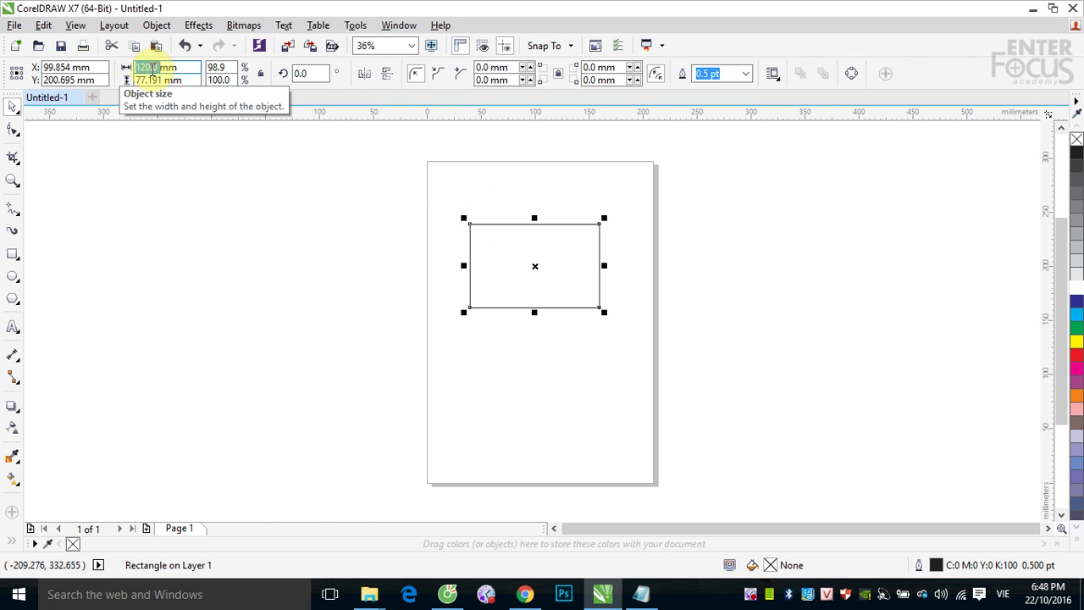
{"action": "type", "text": "0"}
{"action": "key", "text": "Return"}
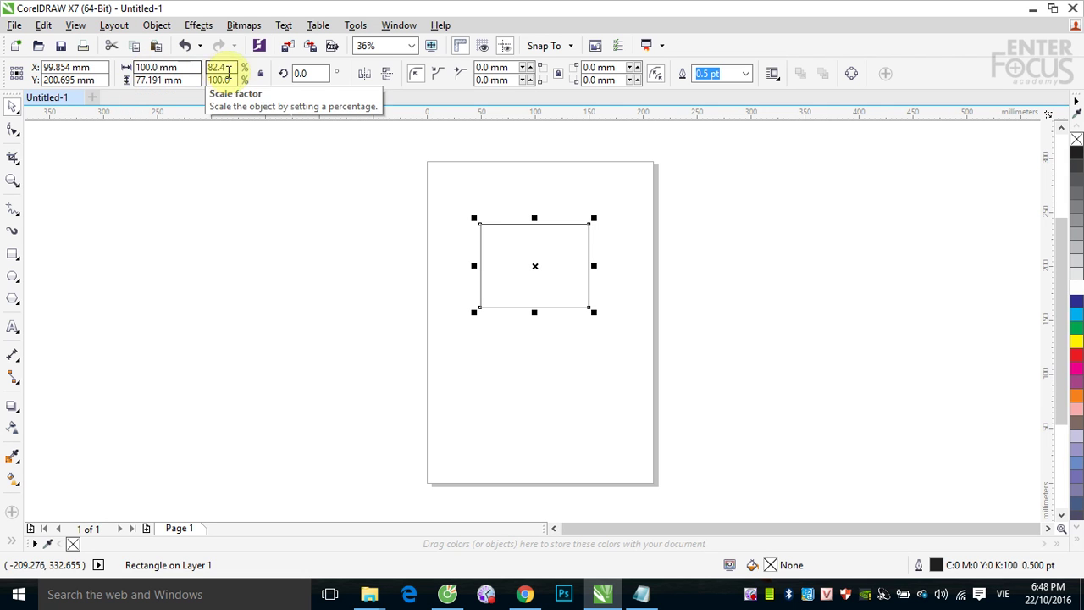
Lock the rectangle's proportions and set its width to 200 mm so the height scales with it.
{"action": "double_click", "coordinate": [150, 66]}
{"action": "type", "text": "200"}
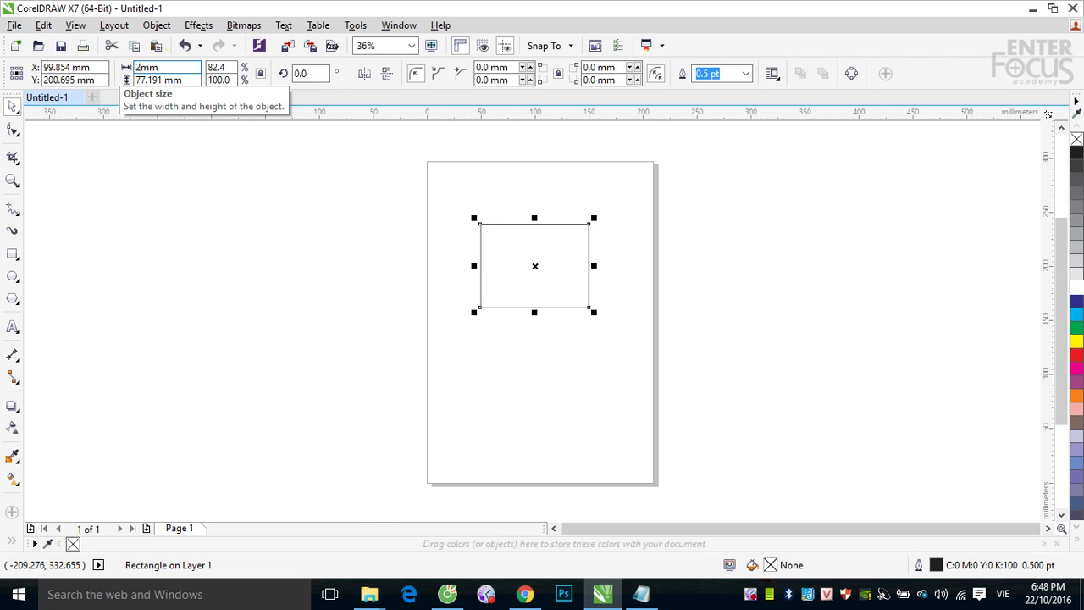
{"action": "key", "text": "Return"}
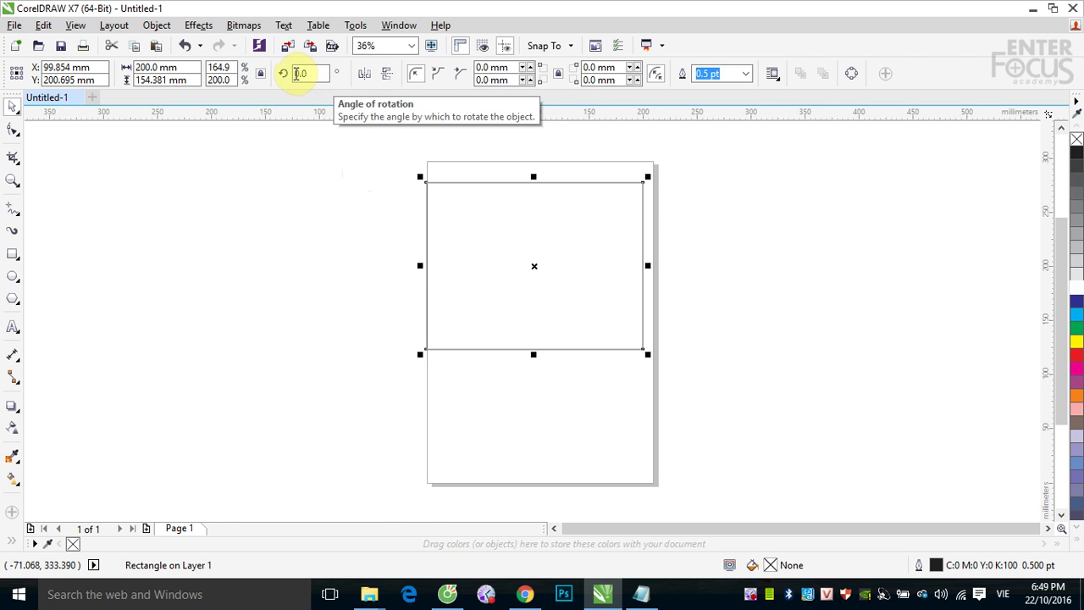
Rotate the rectangle by 15 degrees.
{"action": "left_click", "coordinate": [298, 74]}
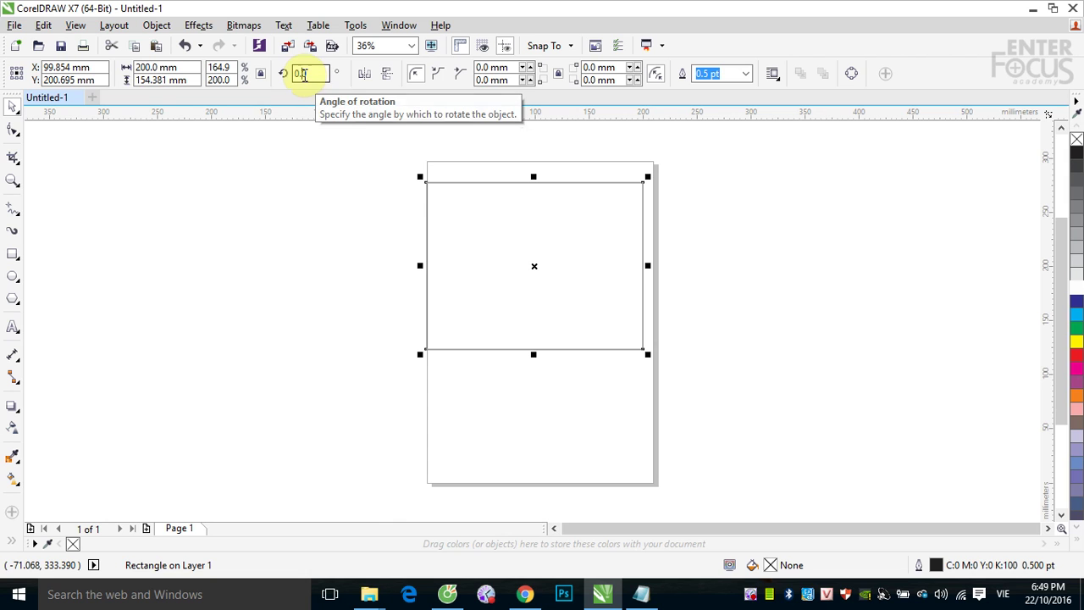
{"action": "type", "text": "15"}
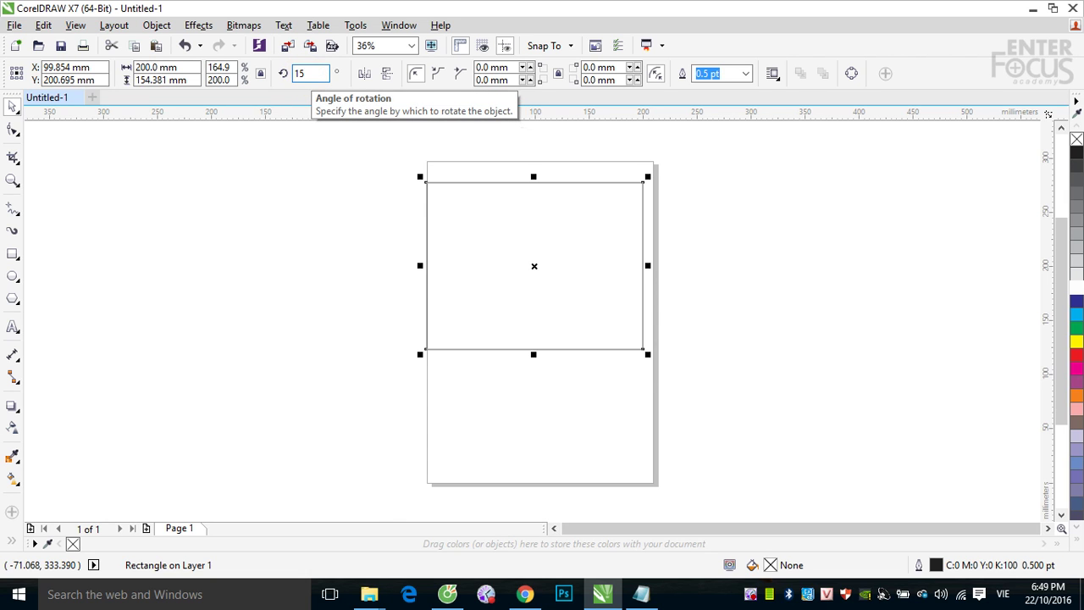
{"action": "key", "text": "Return"}
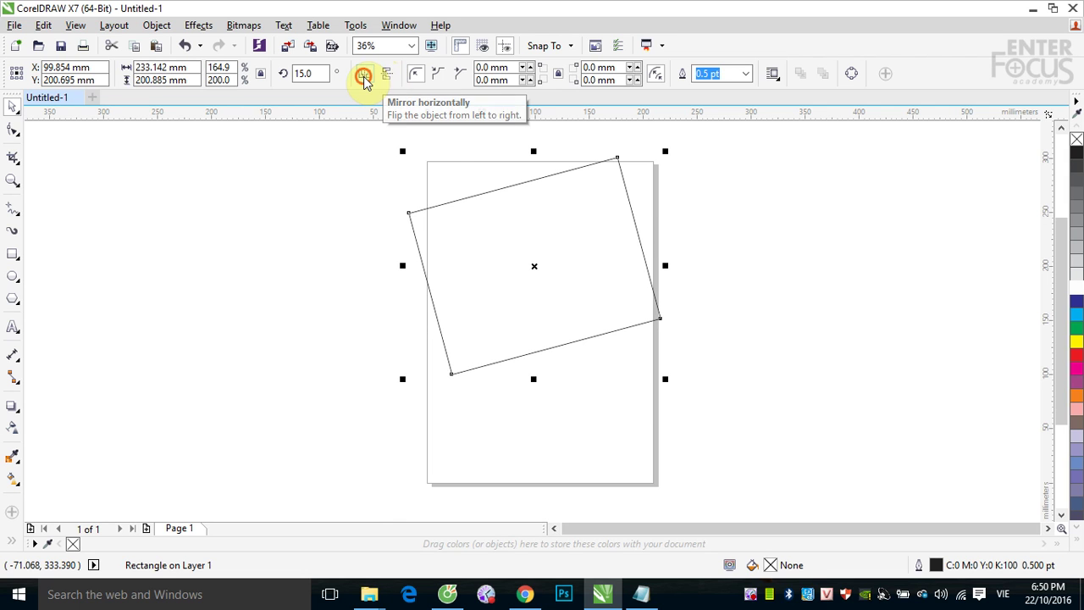
Mirror the rotated rectangle horizontally back and forth, ending in its original orientation.
{"action": "left_click", "coordinate": [365, 78]}
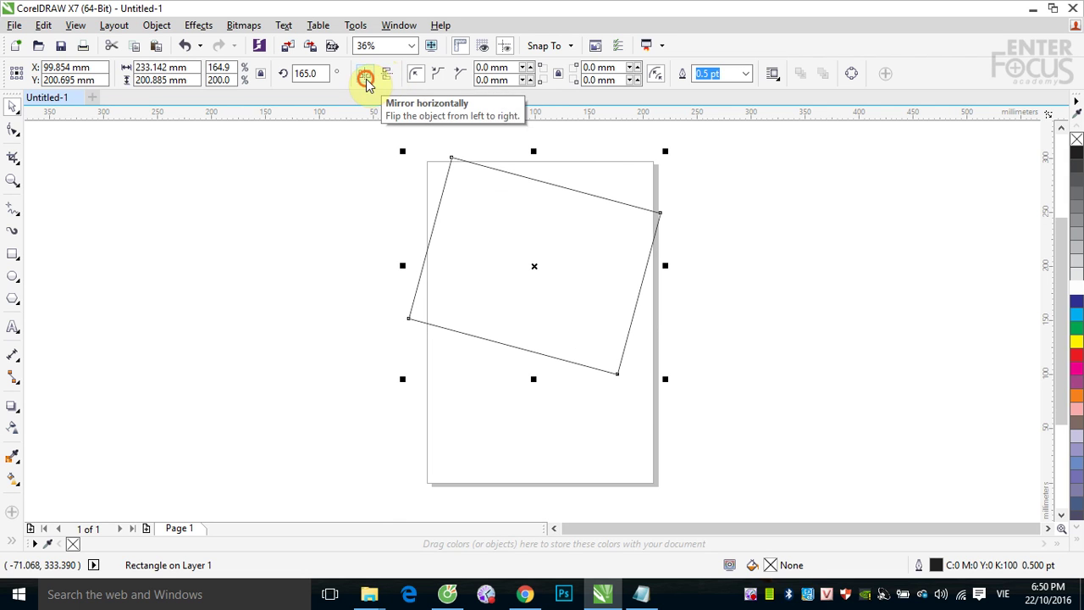
{"action": "left_click", "coordinate": [365, 78]}
{"action": "left_click", "coordinate": [367, 81]}
{"action": "left_click", "coordinate": [366, 80]}
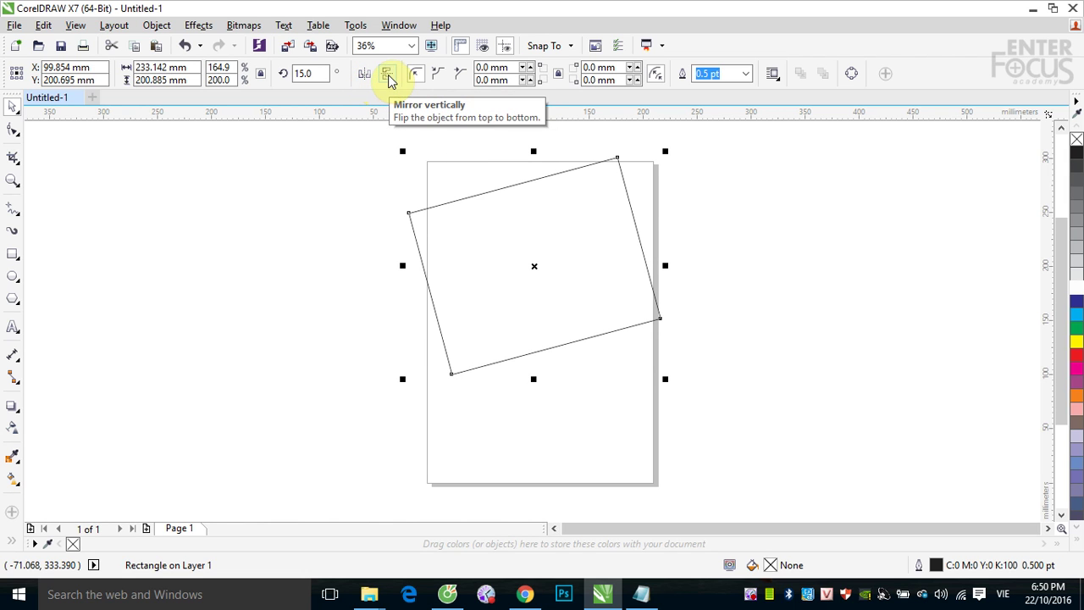
Mirror the rotated rectangle vertically back and forth, ending in its original orientation.
{"action": "left_click", "coordinate": [388, 76]}
{"action": "left_click", "coordinate": [388, 76]}
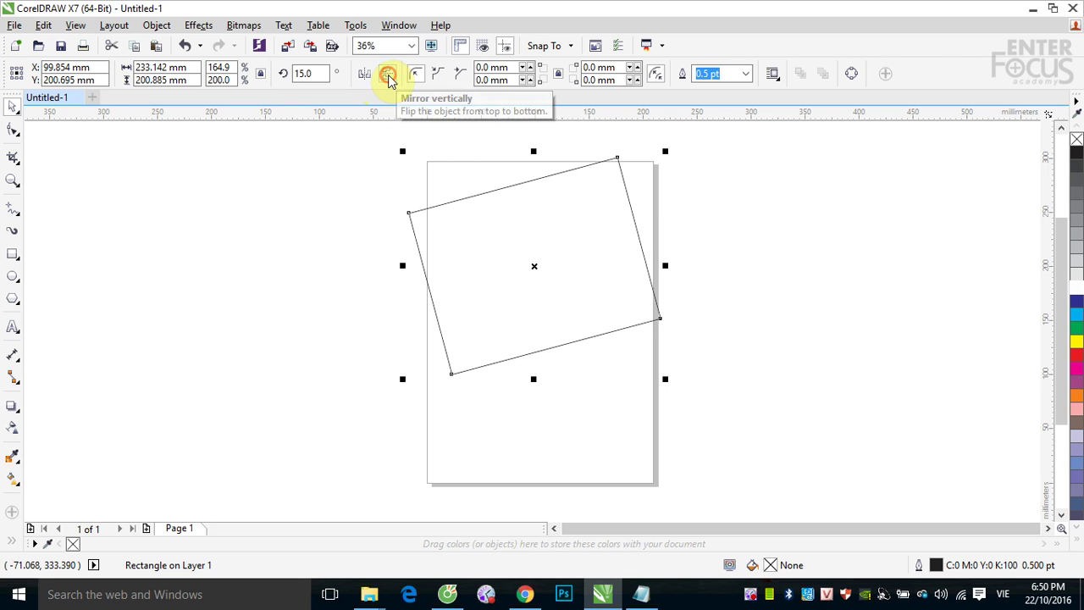
{"action": "left_click", "coordinate": [388, 76]}
{"action": "left_click", "coordinate": [389, 77]}
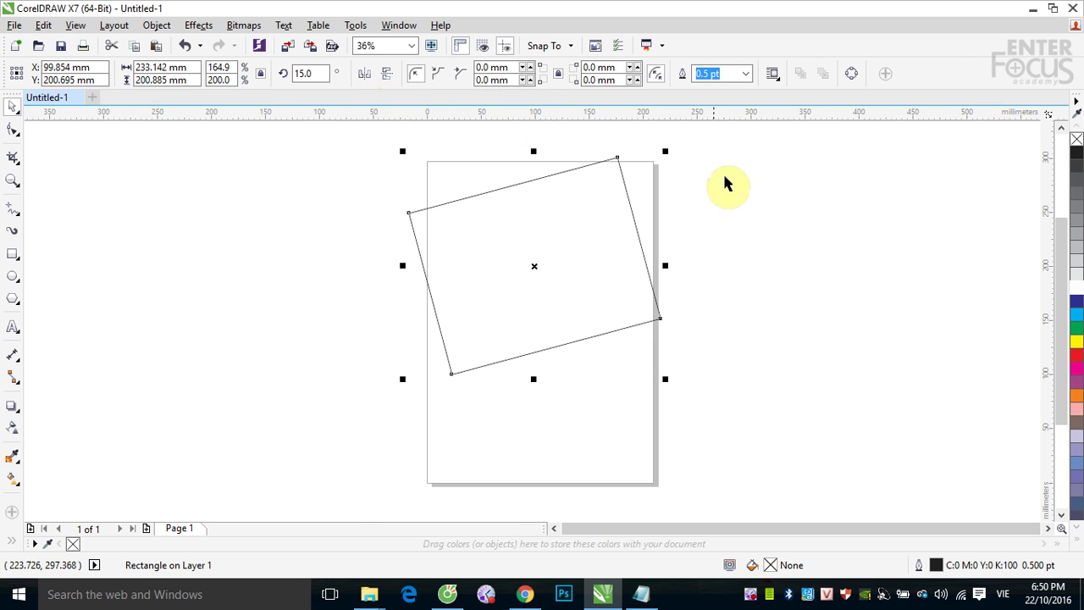
Reset the rectangle's rotation angle to 0 degrees.
{"action": "left_click", "coordinate": [296, 73]}
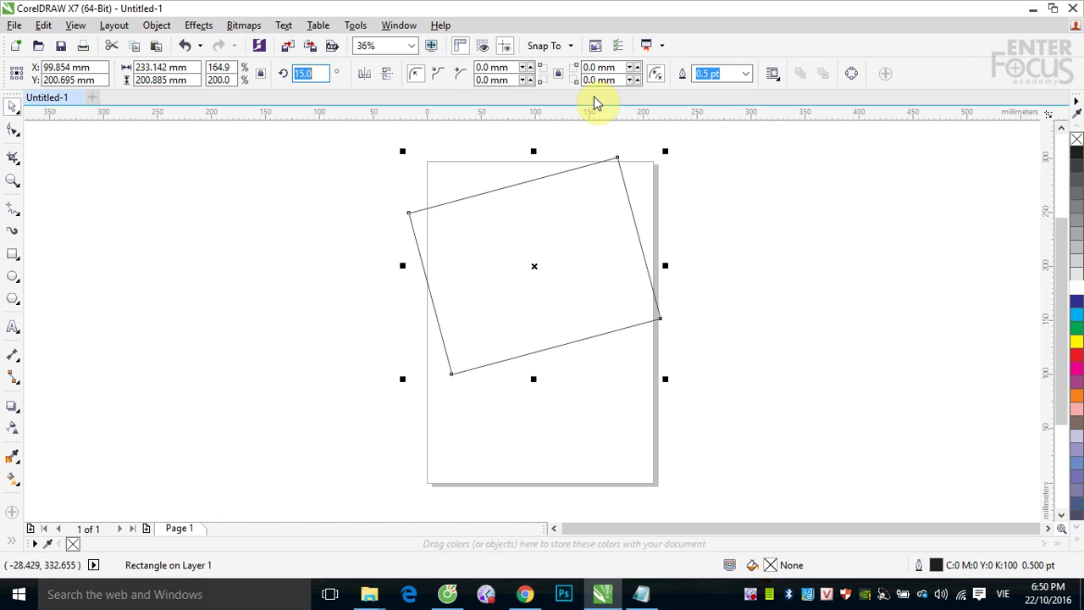
{"action": "type", "text": "0"}
{"action": "key", "text": "Return"}
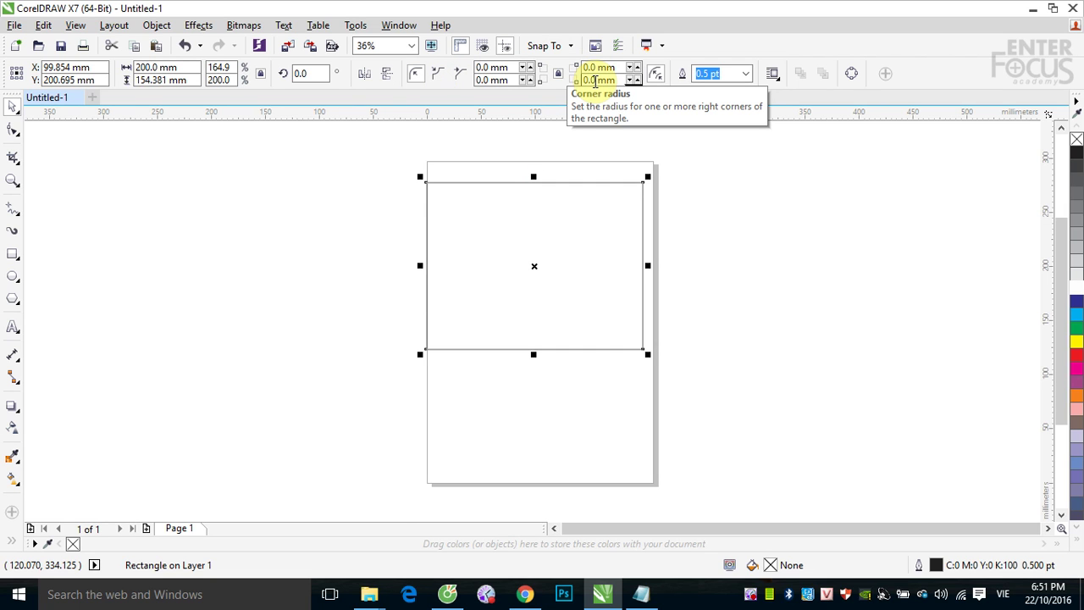
Round all four corners of the rectangle with a 30 mm corner radius.
{"action": "double_click", "coordinate": [480, 68]}
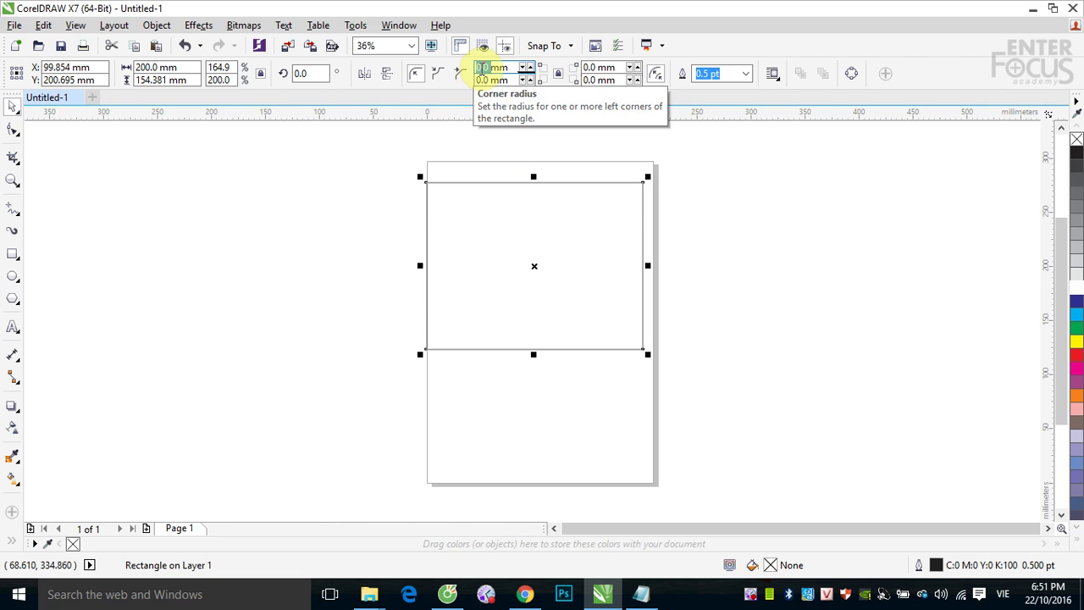
{"action": "type", "text": "30"}
{"action": "key", "text": "Return"}
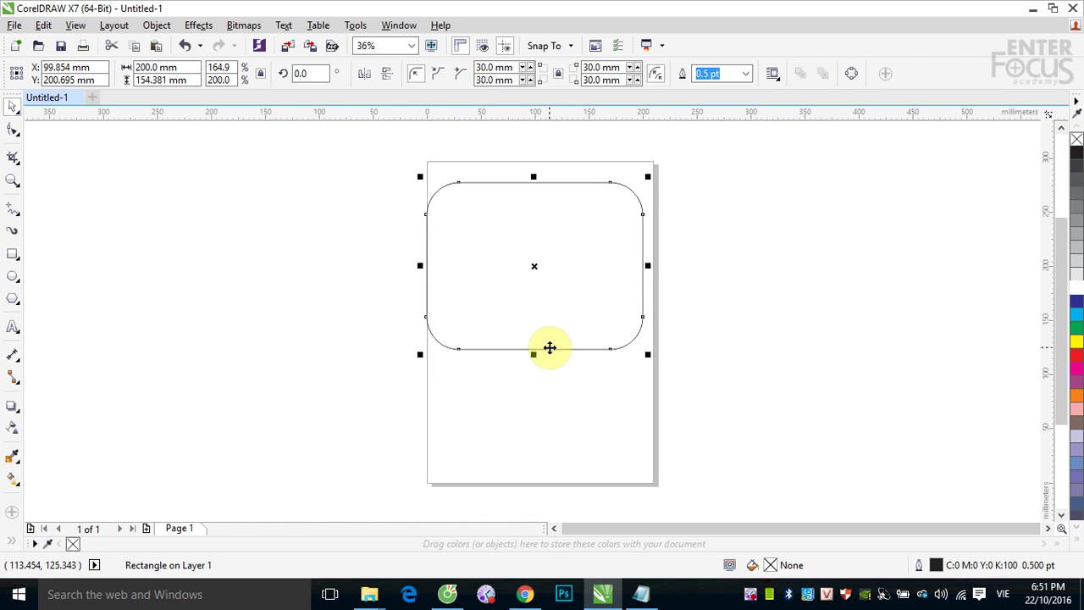
Stop editing the corners together and set only the rectangle's lower-left corner radius to 0 mm.
{"action": "left_click", "coordinate": [559, 73]}
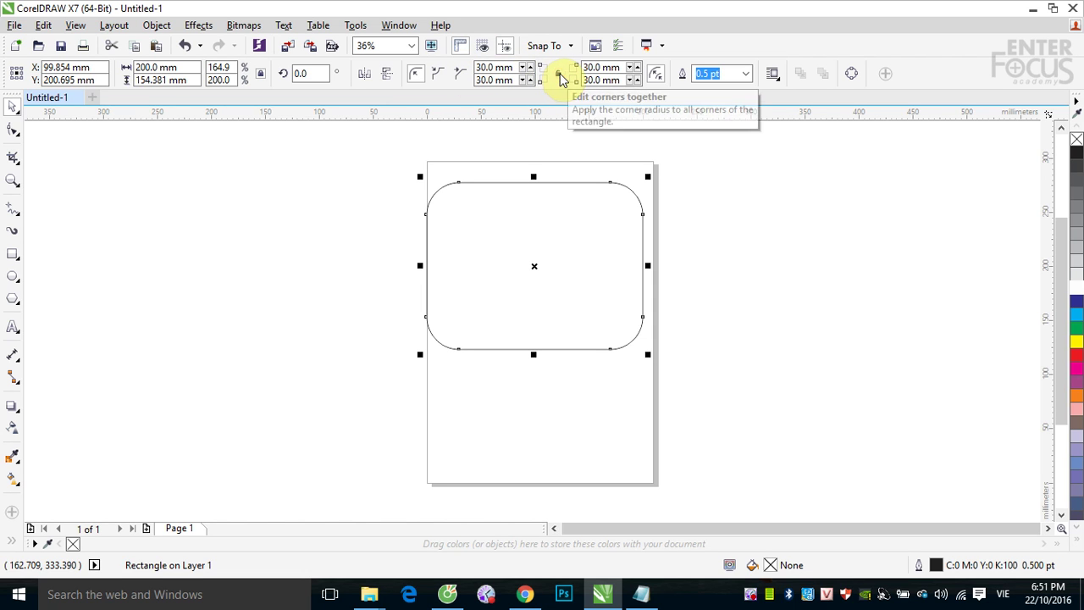
{"action": "double_click", "coordinate": [486, 81]}
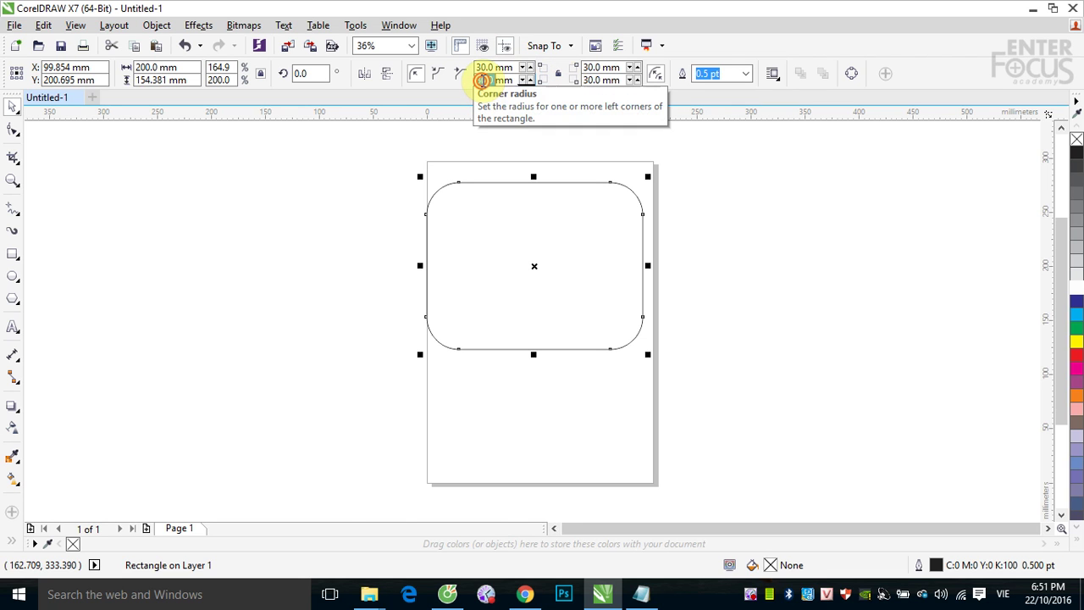
{"action": "type", "text": "0"}
{"action": "key", "text": "Return"}
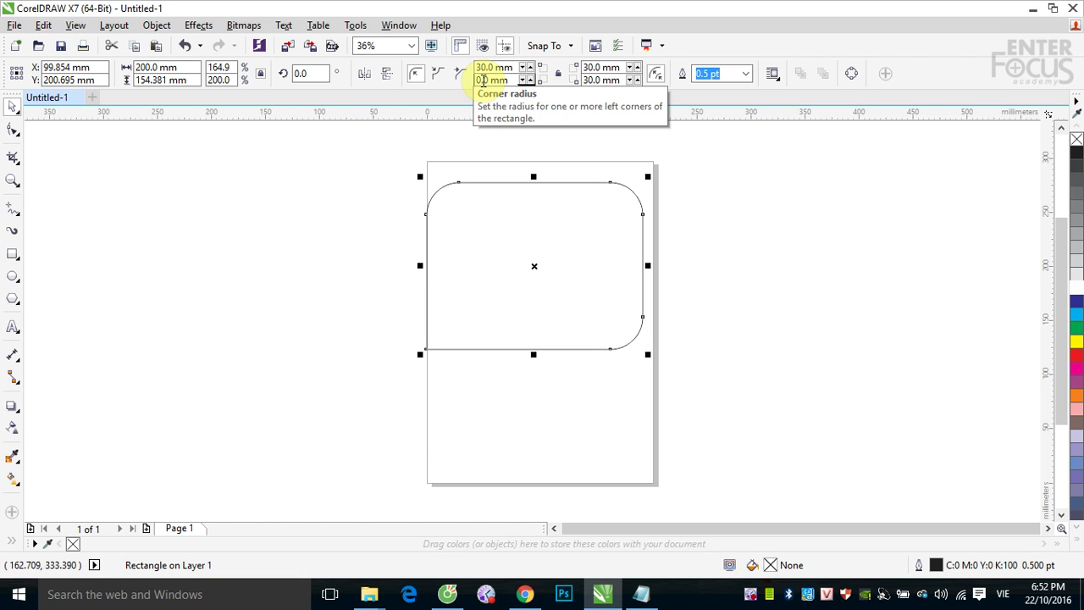
Try the scalloped and chamfered corner styles on the rectangle, and delete the rectangle.
{"action": "left_click", "coordinate": [438, 76]}
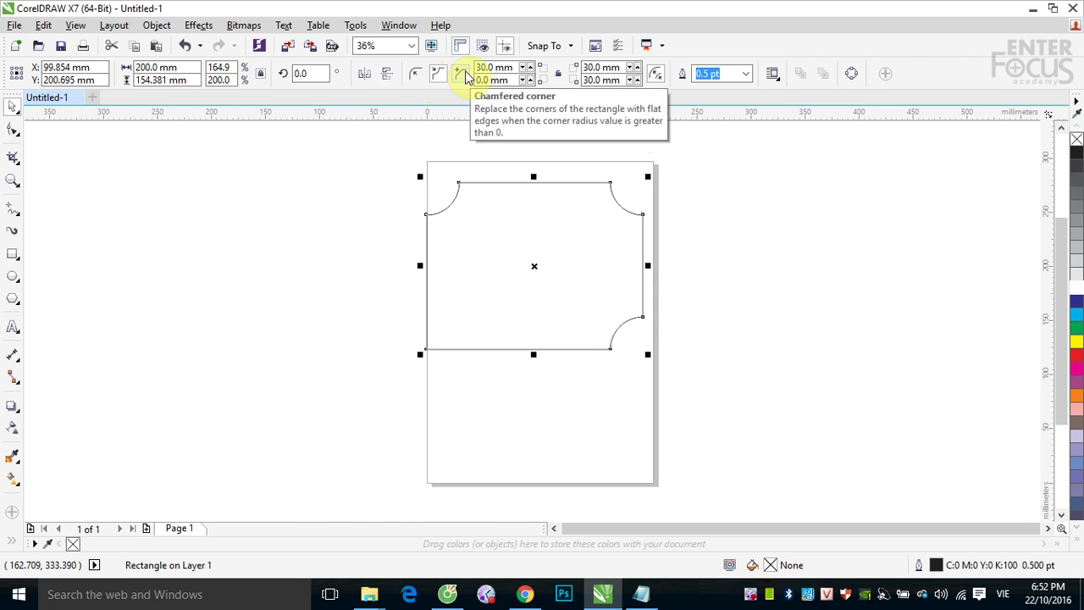
{"action": "left_click", "coordinate": [464, 75]}
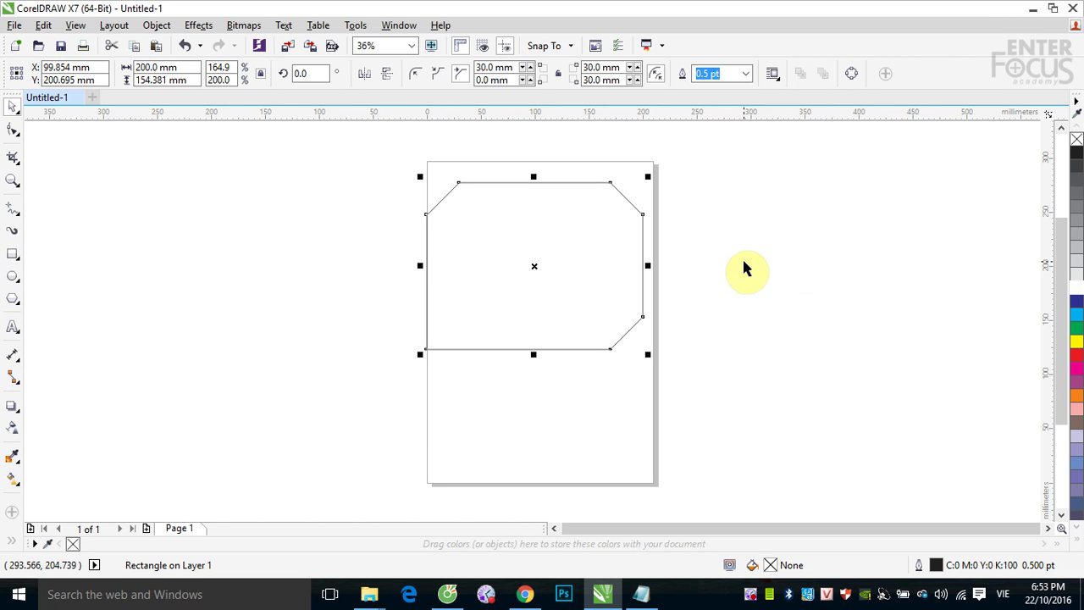
{"action": "key", "text": "Delete"}
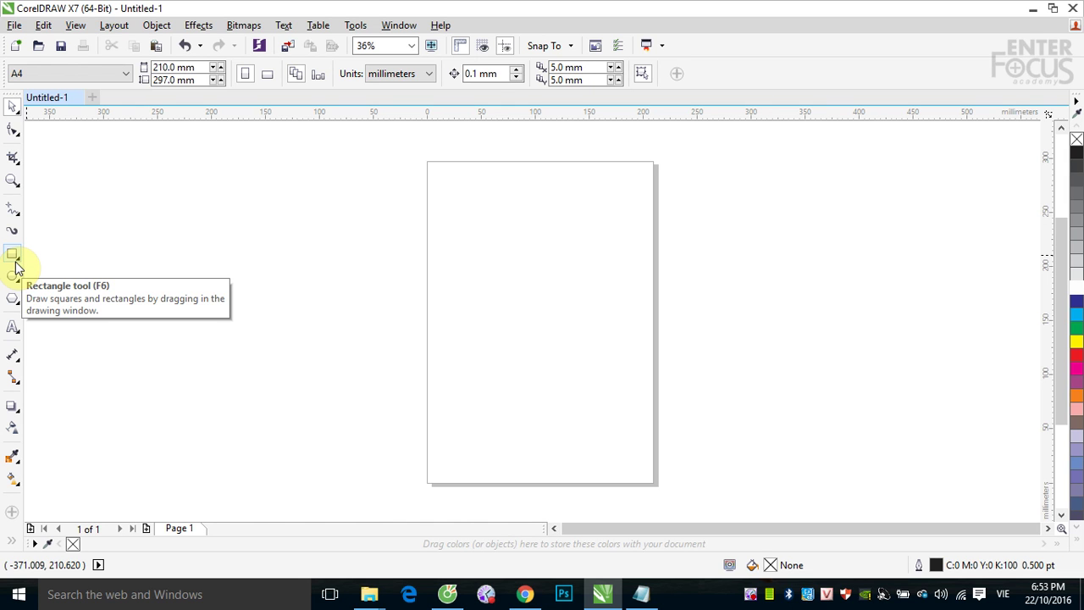
Draw a level 3-Point Rectangle about 129 mm wide and 85 mm high on the page.
{"action": "left_click", "coordinate": [14, 257]}
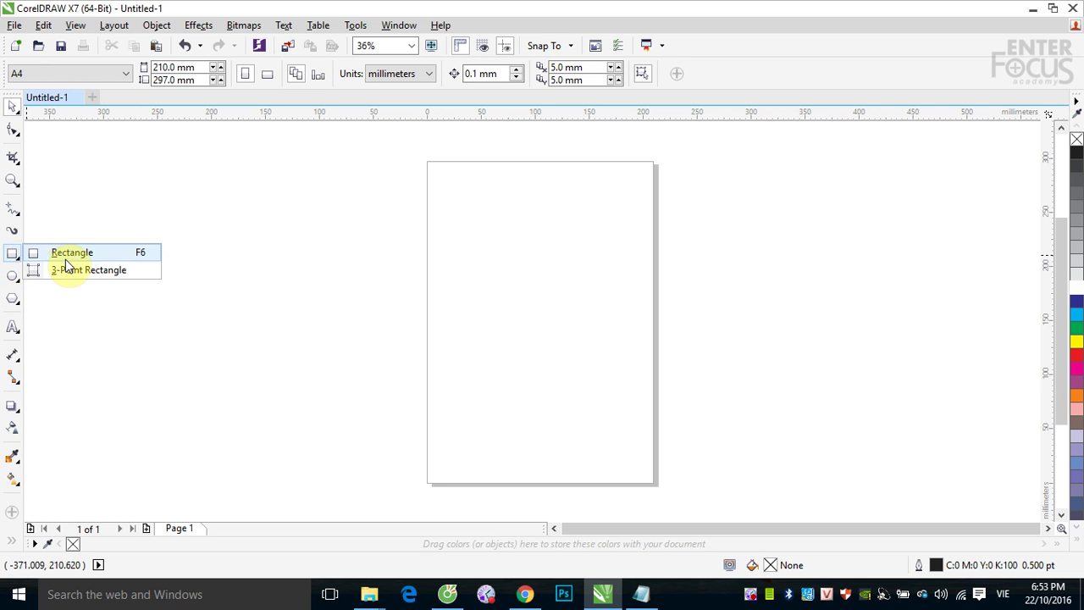
{"action": "left_click", "coordinate": [133, 271]}
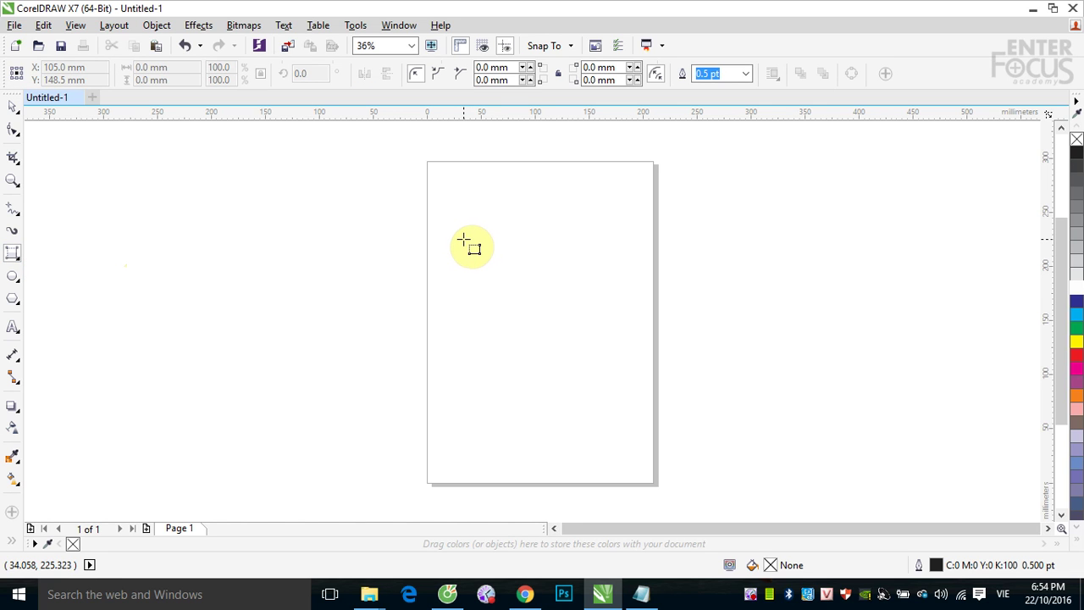
{"action": "left_click_drag", "start_coordinate": [463, 240], "coordinate": [603, 240]}
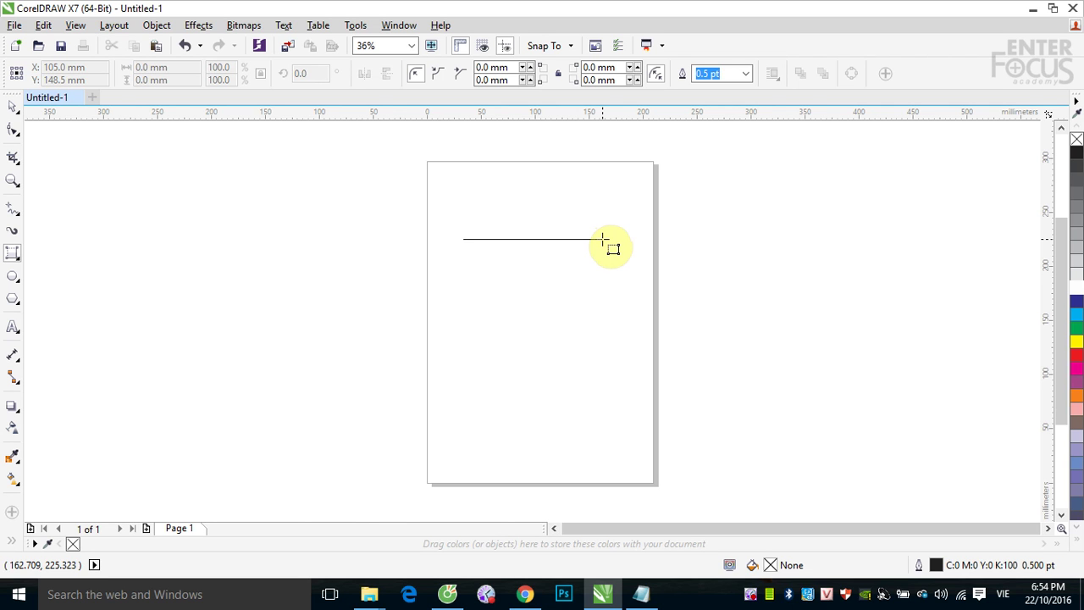
{"action": "left_click_drag", "start_coordinate": [603, 240], "coordinate": [603, 240]}
{"action": "left_click_drag", "start_coordinate": [603, 240], "coordinate": [603, 240]}
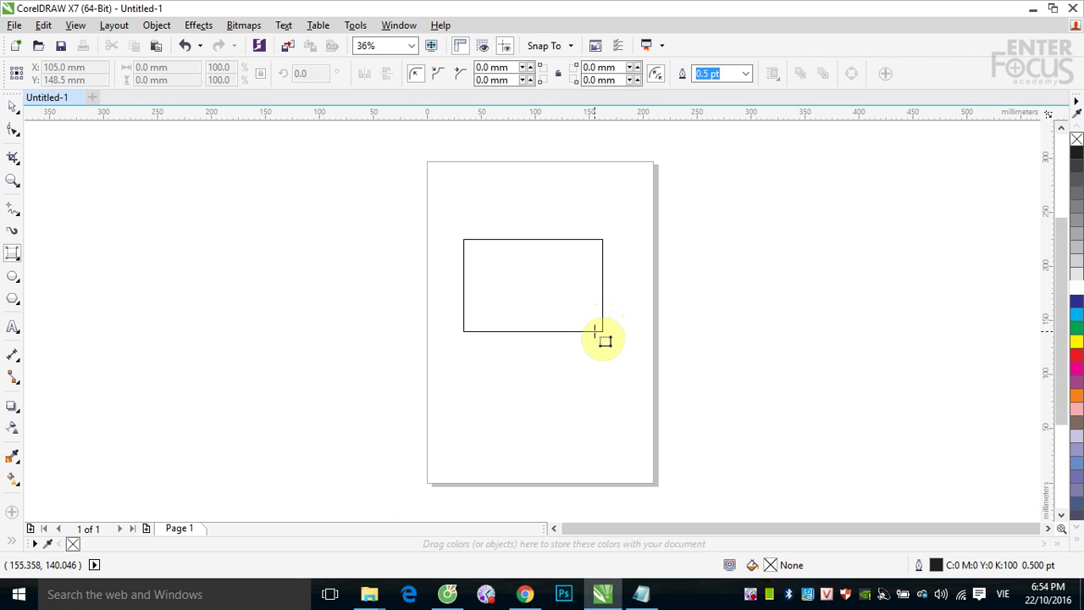
{"action": "left_click", "coordinate": [597, 331]}
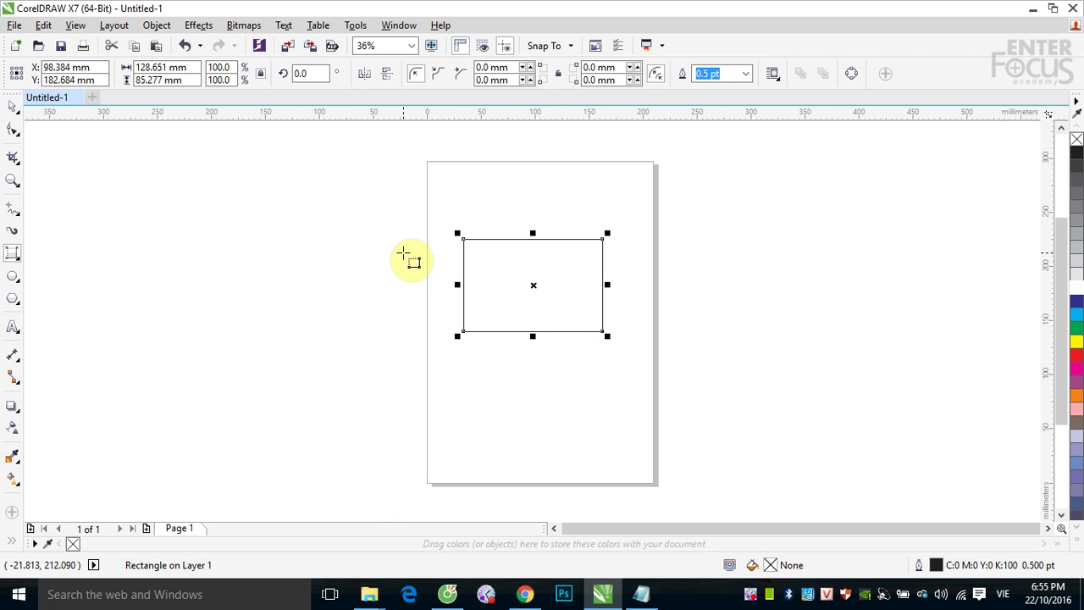
Rotate the new 3-point rectangle by 45 degrees.
{"action": "left_click", "coordinate": [13, 106]}
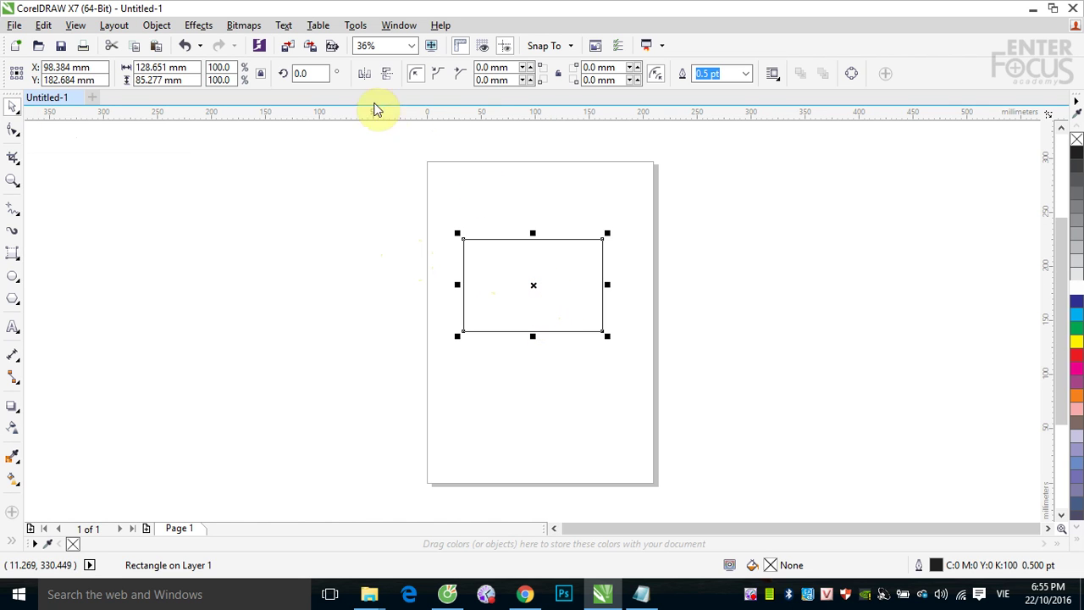
{"action": "left_click", "coordinate": [305, 74]}
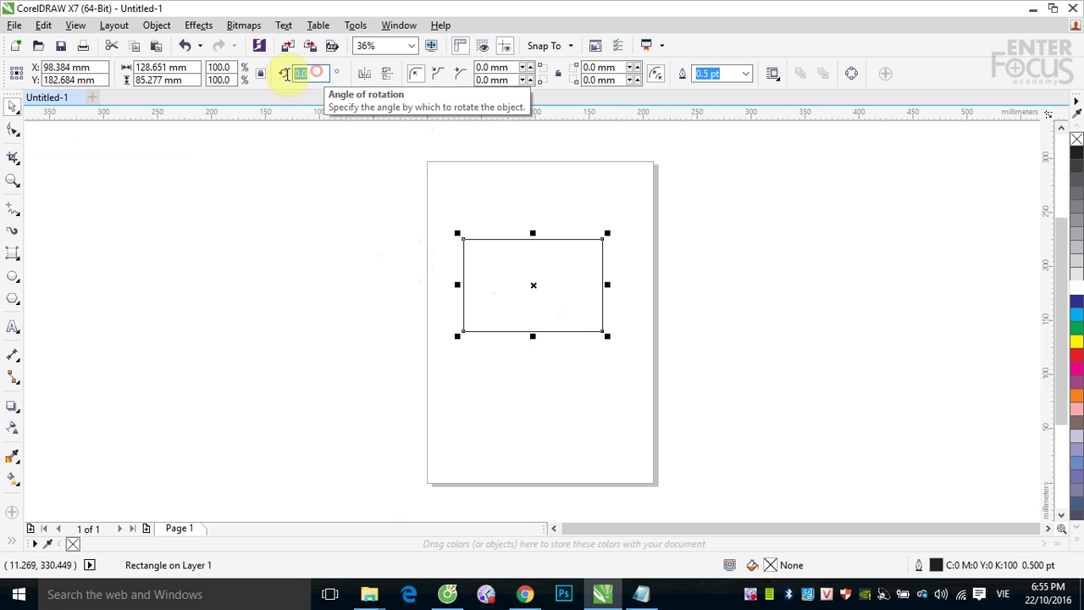
{"action": "type", "text": "45"}
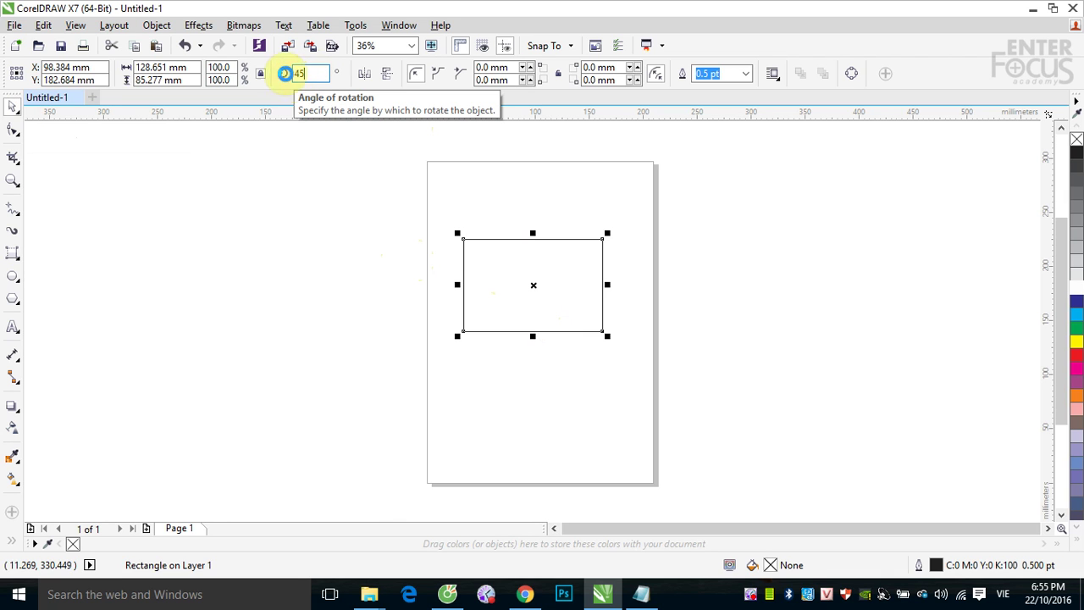
{"action": "key", "text": "Return"}
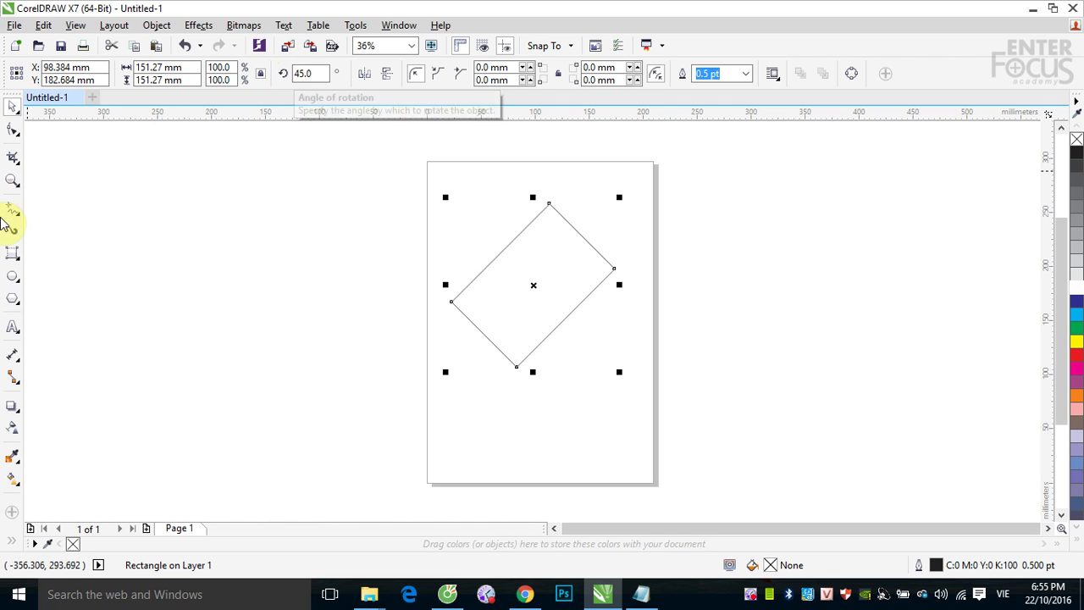
Draw two 3-point rectangles tilted about 47 degrees, a wide one left of the page and a narrower one overlapping the page's left edge.
{"action": "left_click", "coordinate": [13, 254]}
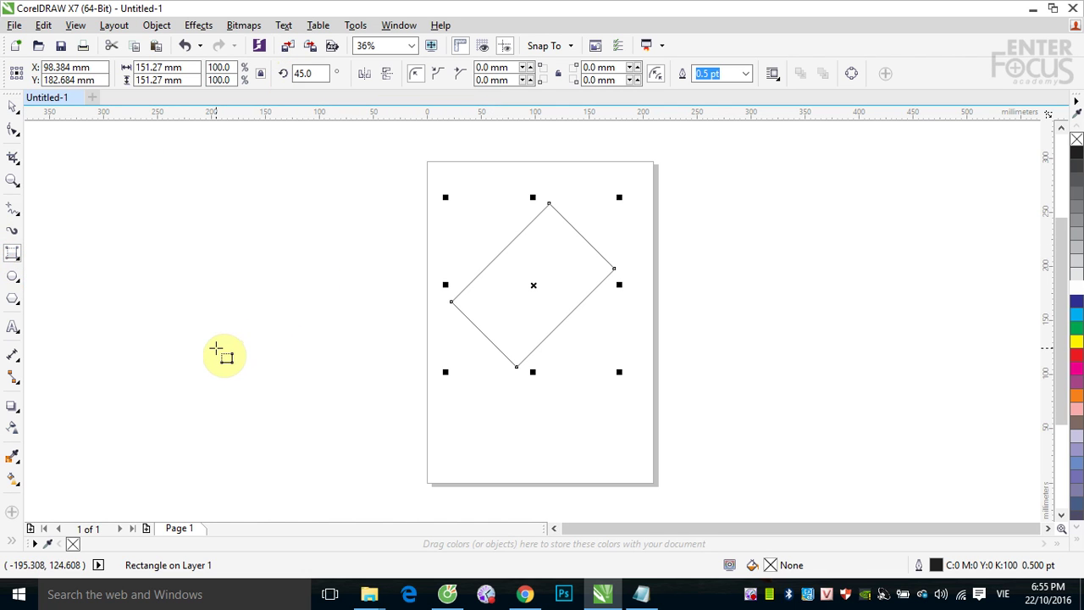
{"action": "left_click_drag", "start_coordinate": [194, 335], "coordinate": [320, 198]}
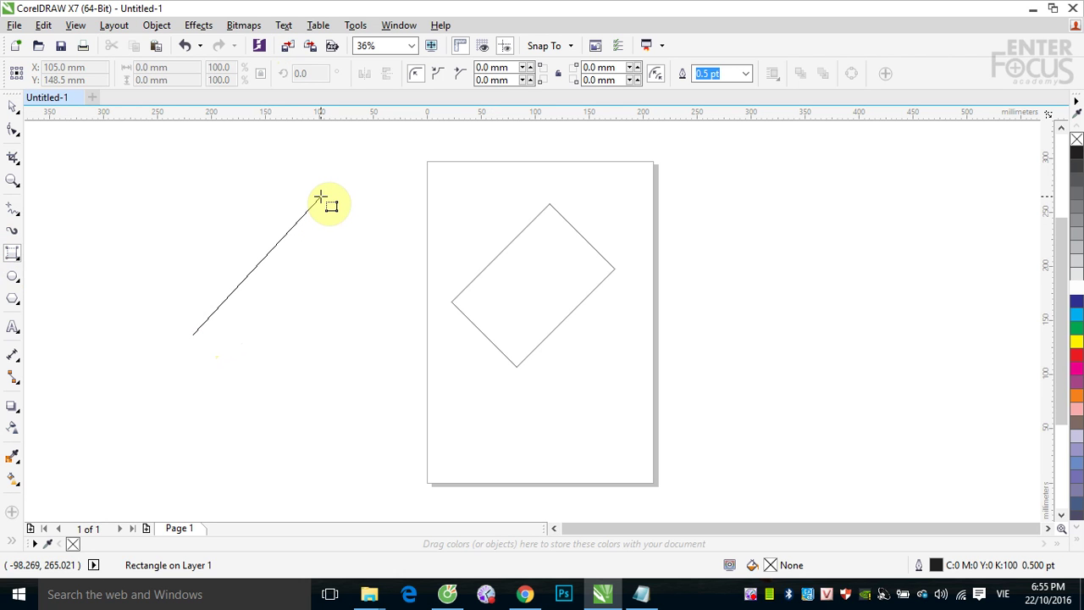
{"action": "left_click", "coordinate": [399, 270]}
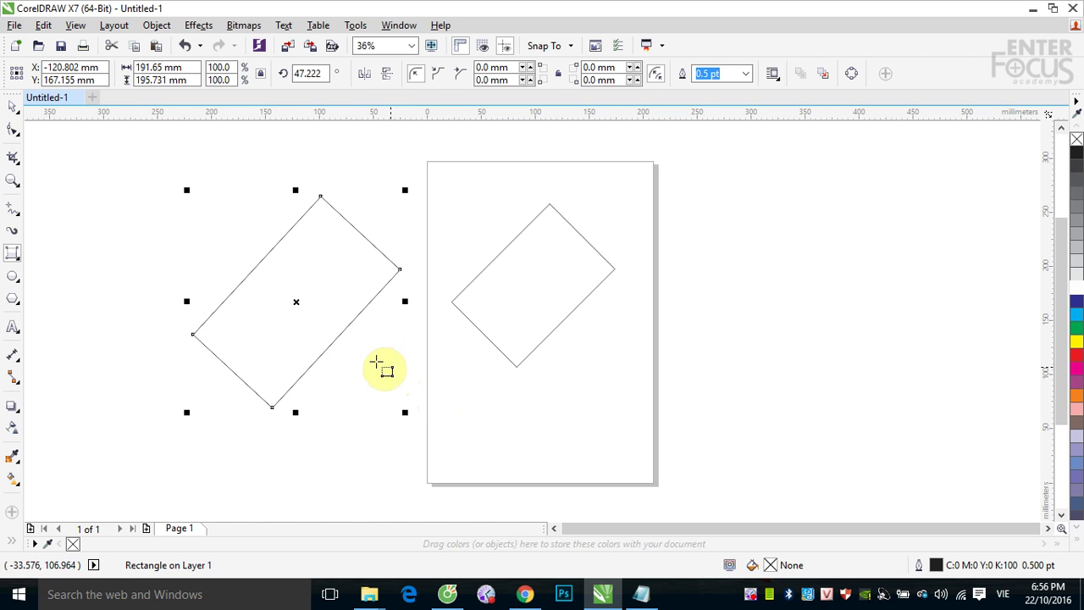
{"action": "left_click", "coordinate": [306, 381]}
{"action": "left_click_drag", "start_coordinate": [307, 381], "coordinate": [435, 242]}
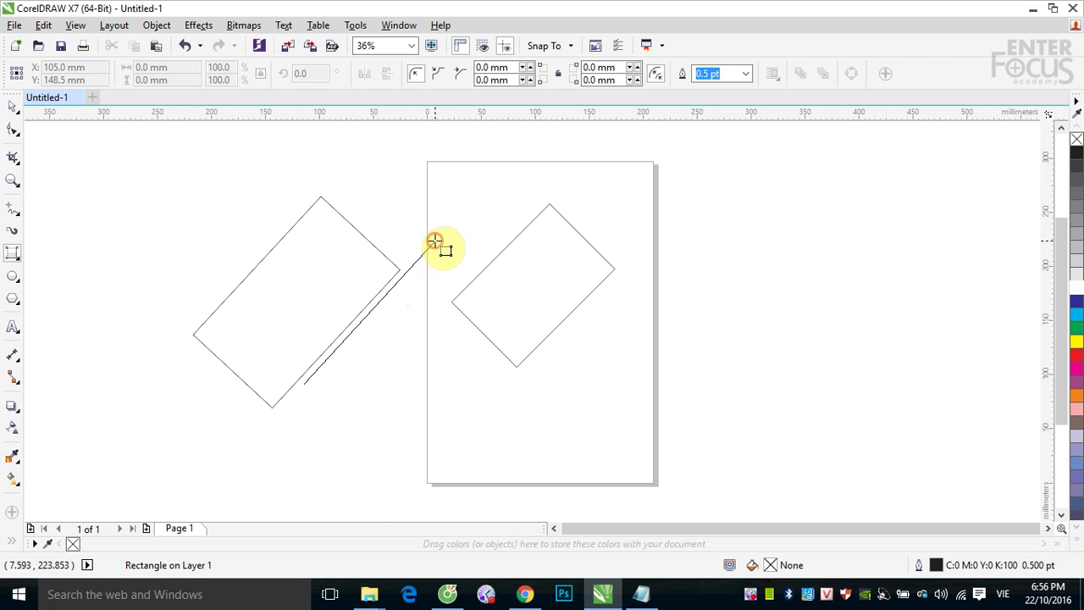
{"action": "left_click", "coordinate": [475, 279]}
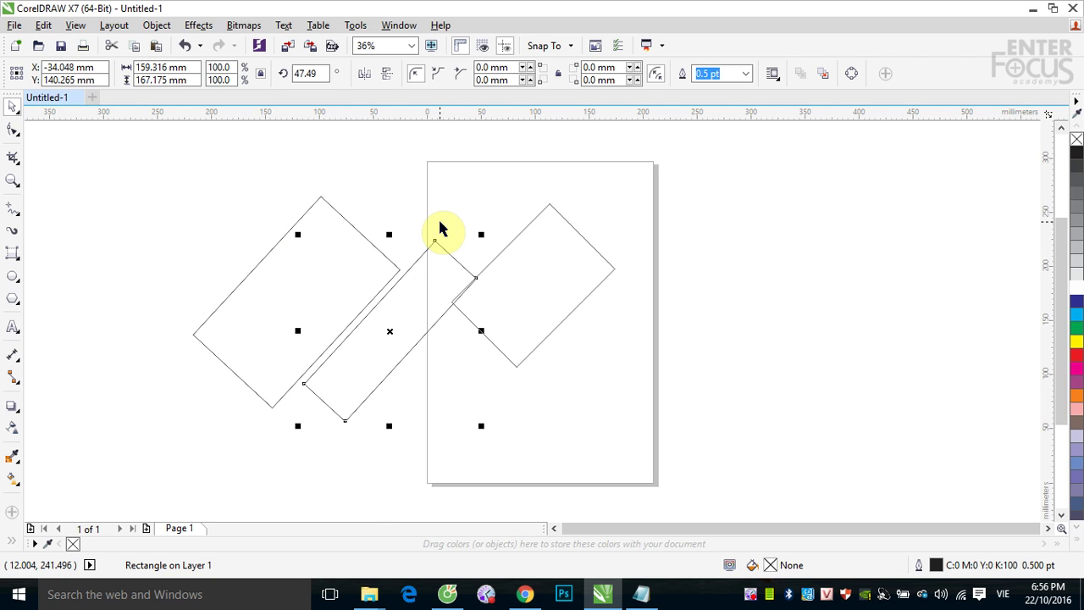
Round only the topmost corner of the wide tilted rectangle with a 30 mm radius.
{"action": "left_click", "coordinate": [340, 218]}
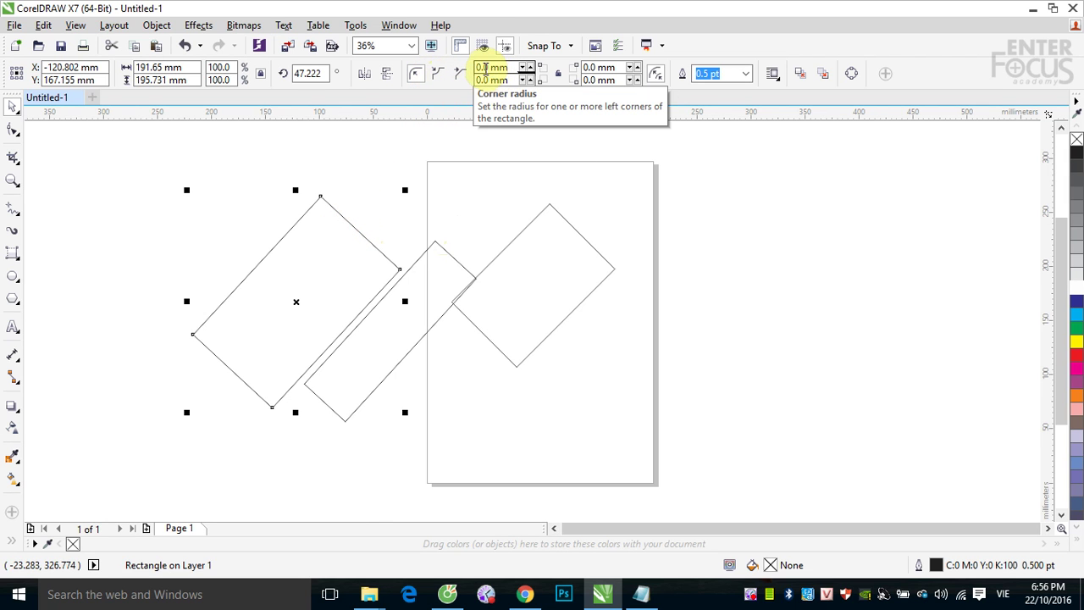
{"action": "double_click", "coordinate": [486, 68]}
{"action": "type", "text": "3"}
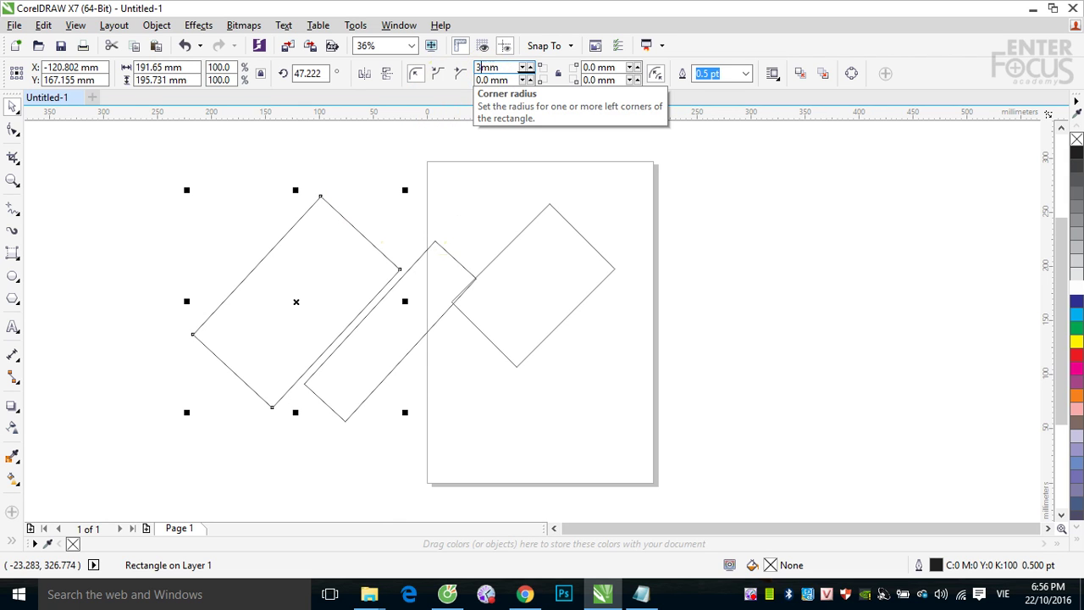
{"action": "type", "text": "0"}
{"action": "key", "text": "Return"}
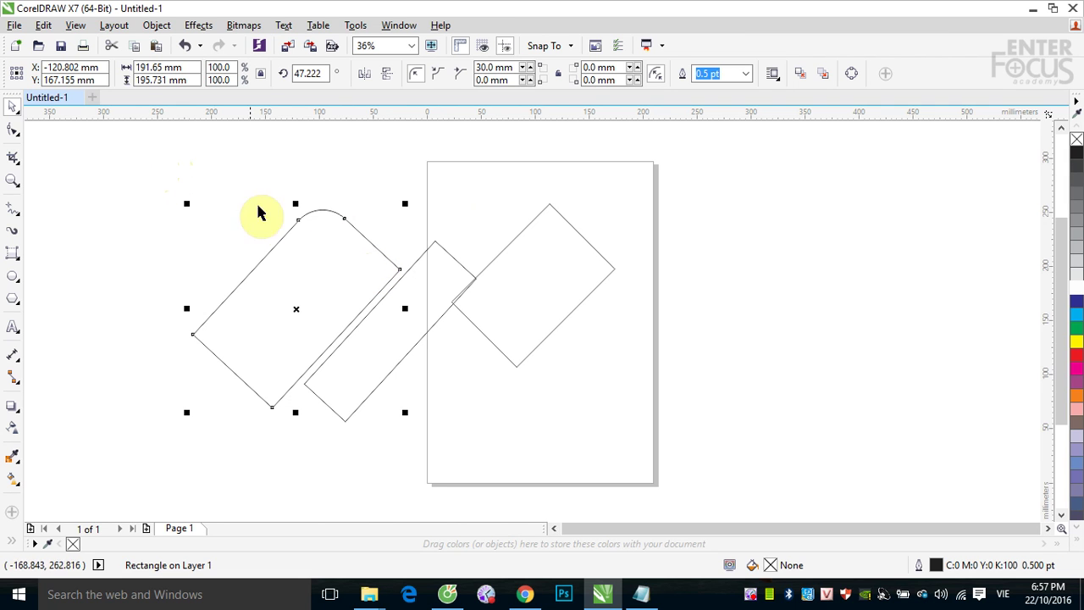
Select all three tilted rectangles together and delete them.
{"action": "left_click", "coordinate": [210, 179]}
{"action": "left_click_drag", "start_coordinate": [142, 155], "coordinate": [660, 458]}
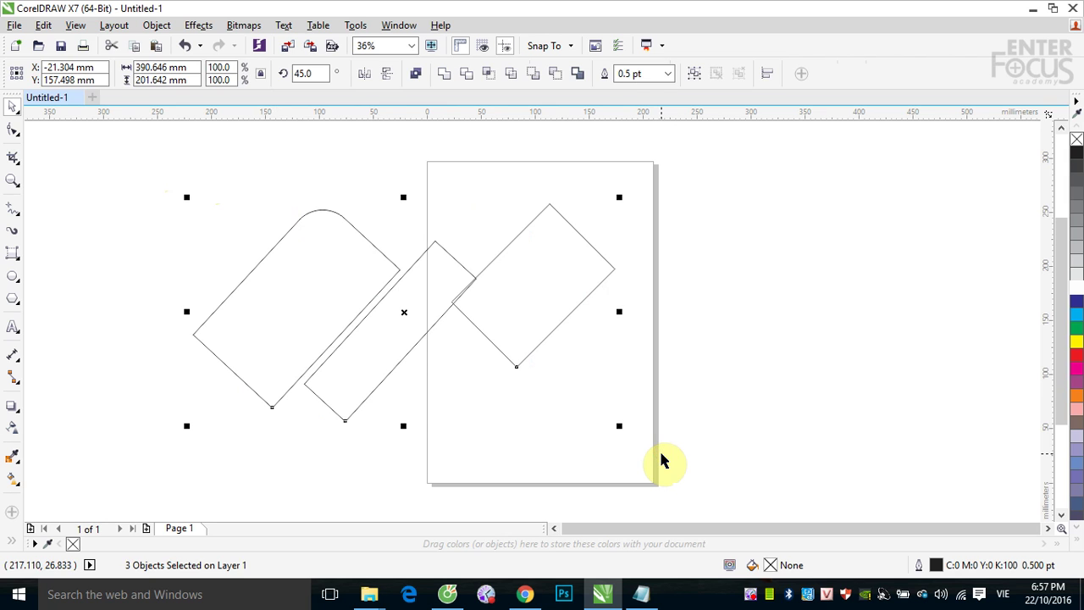
{"action": "key", "text": "Delete"}
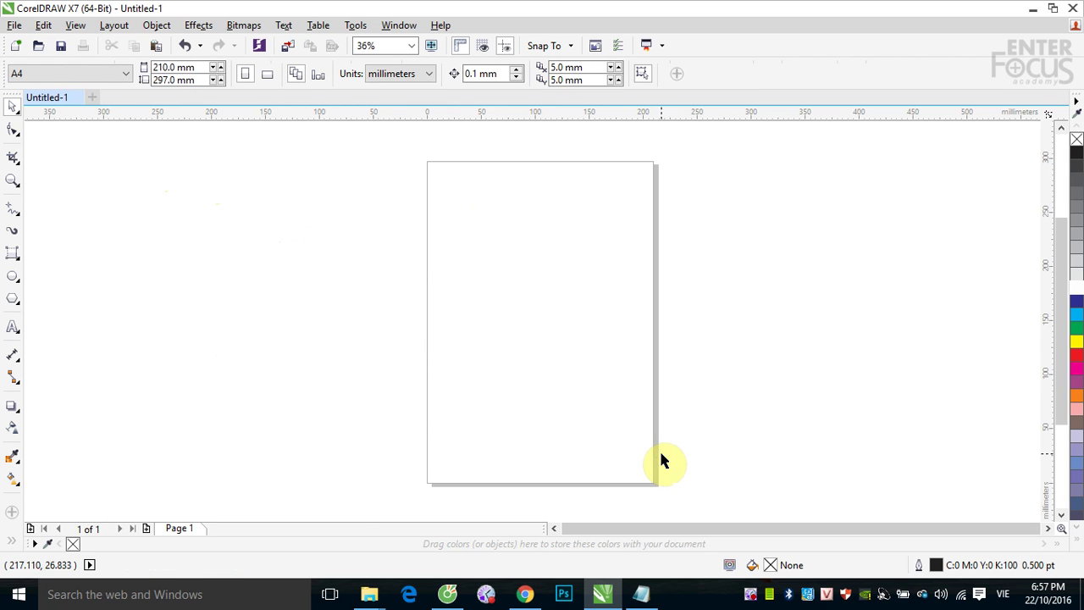
Draw a square about 109 mm on each side with the Rectangle tool, and delete it.
{"action": "left_click", "coordinate": [11, 253]}
{"action": "left_click", "coordinate": [36, 256]}
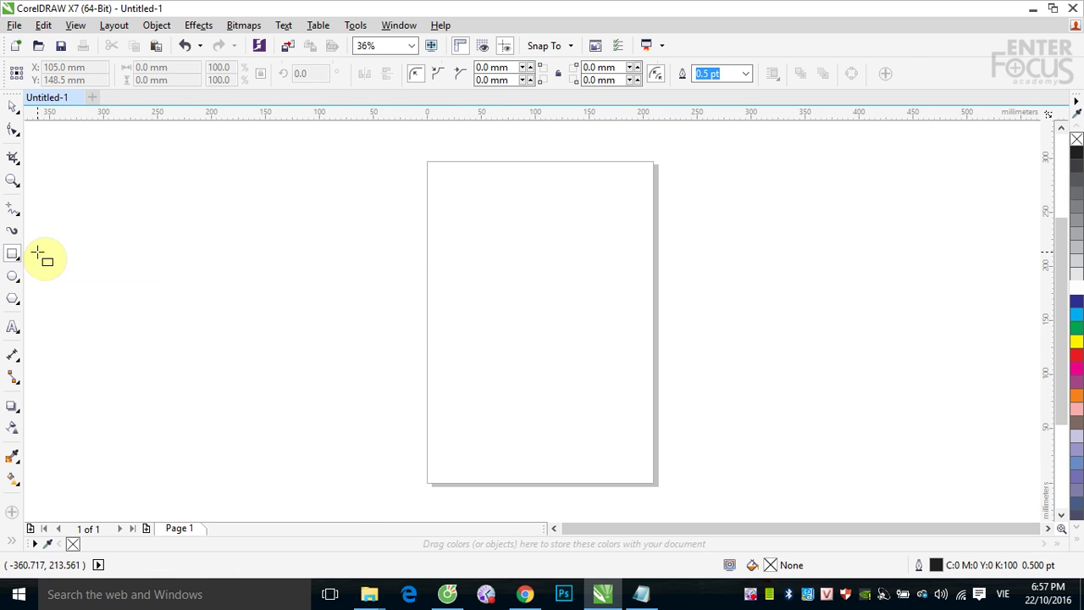
{"action": "left_click_drag", "start_coordinate": [469, 249], "coordinate": [587, 367]}
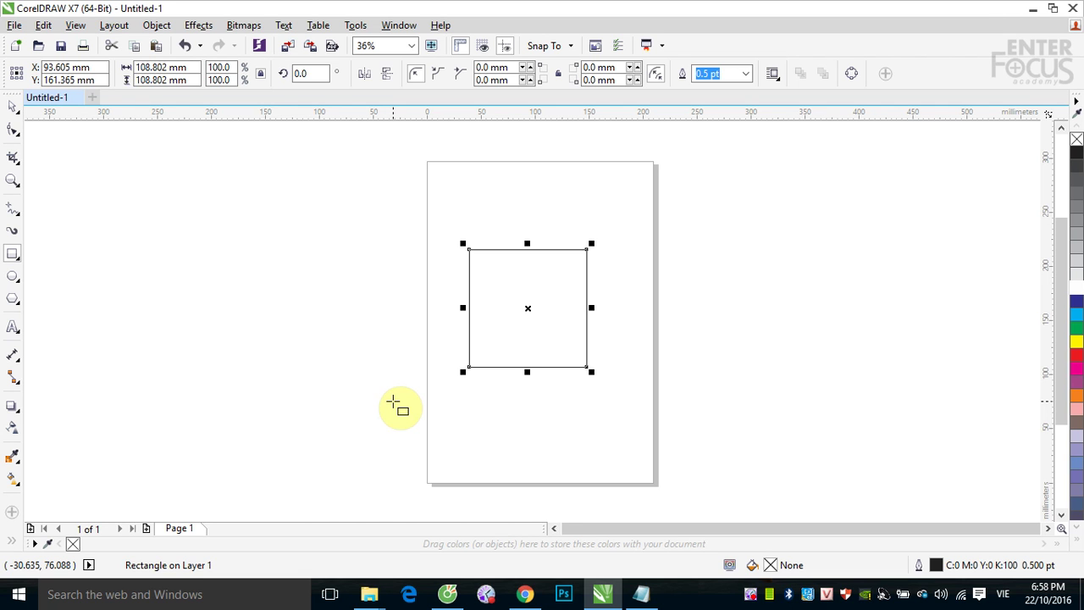
{"action": "left_click", "coordinate": [12, 108]}
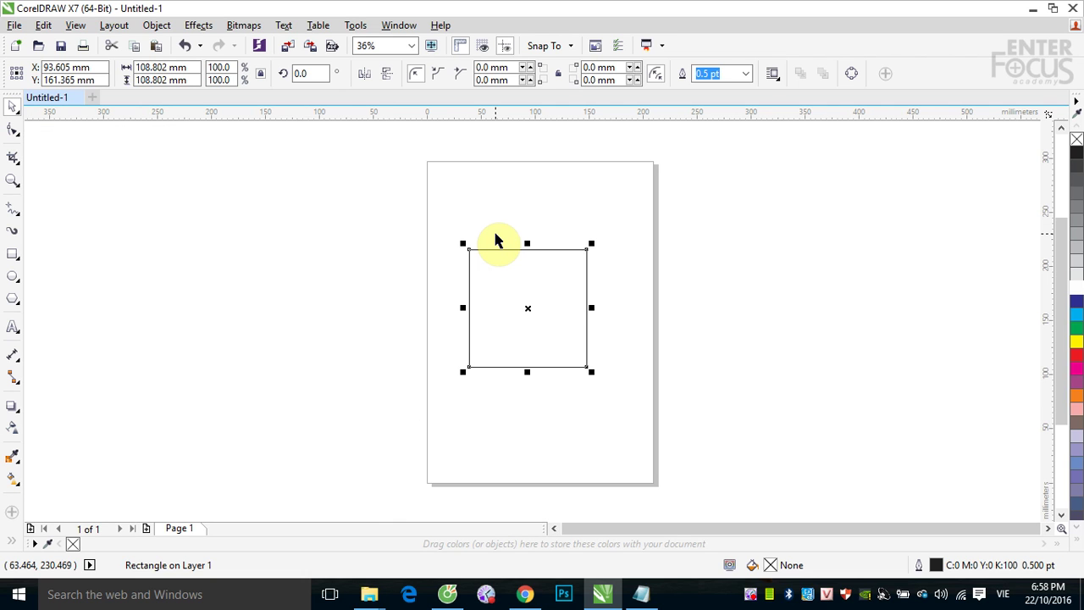
{"action": "key", "text": "Delete"}
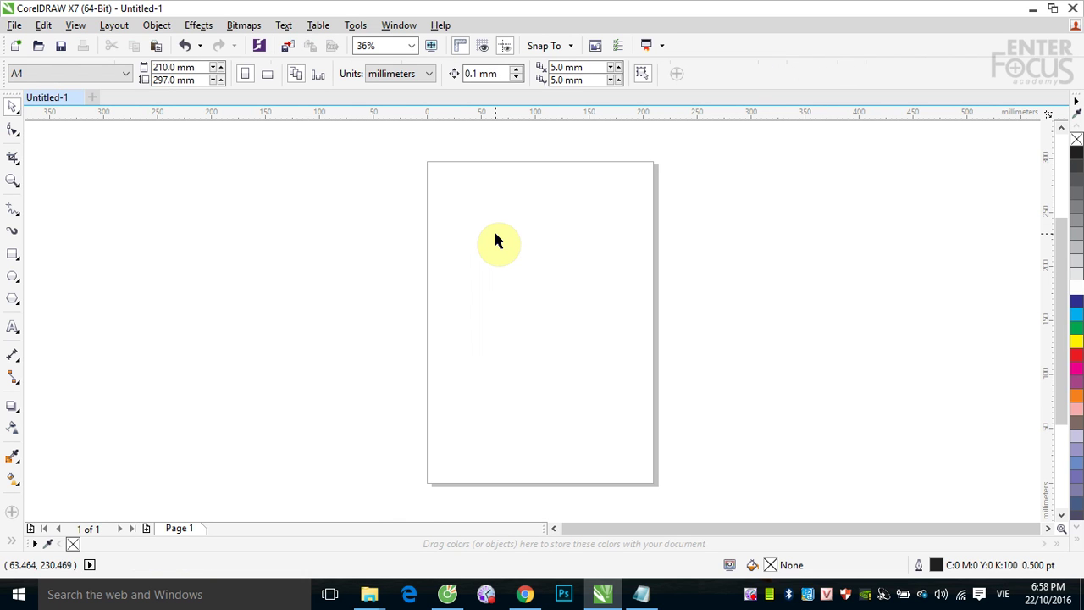
Draw an ellipse about 115 mm wide and 106 mm high on the upper part of the page.
{"action": "left_click", "coordinate": [12, 276]}
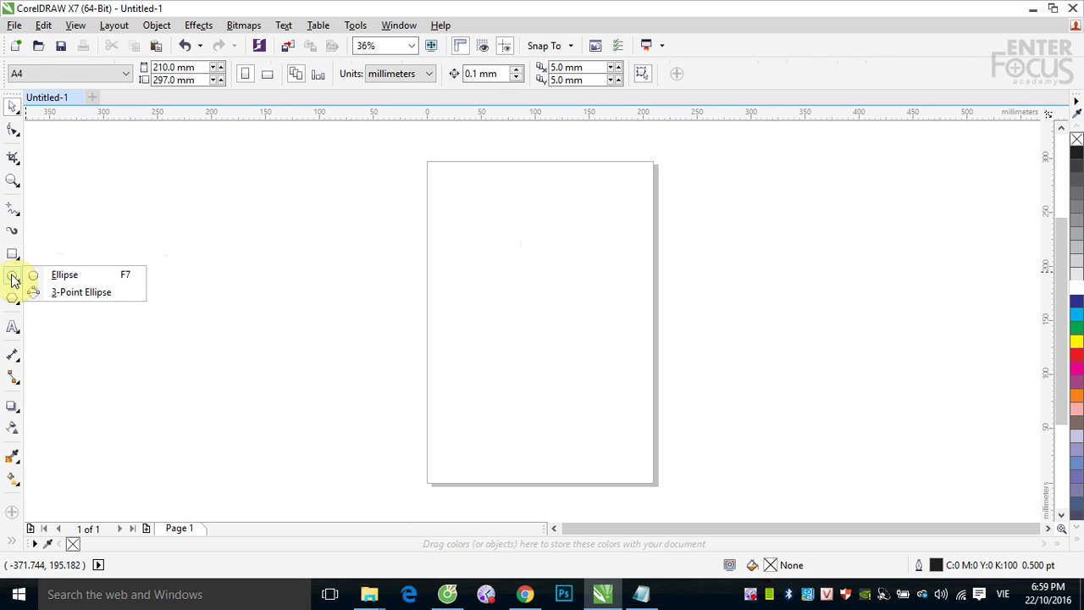
{"action": "left_click", "coordinate": [85, 283]}
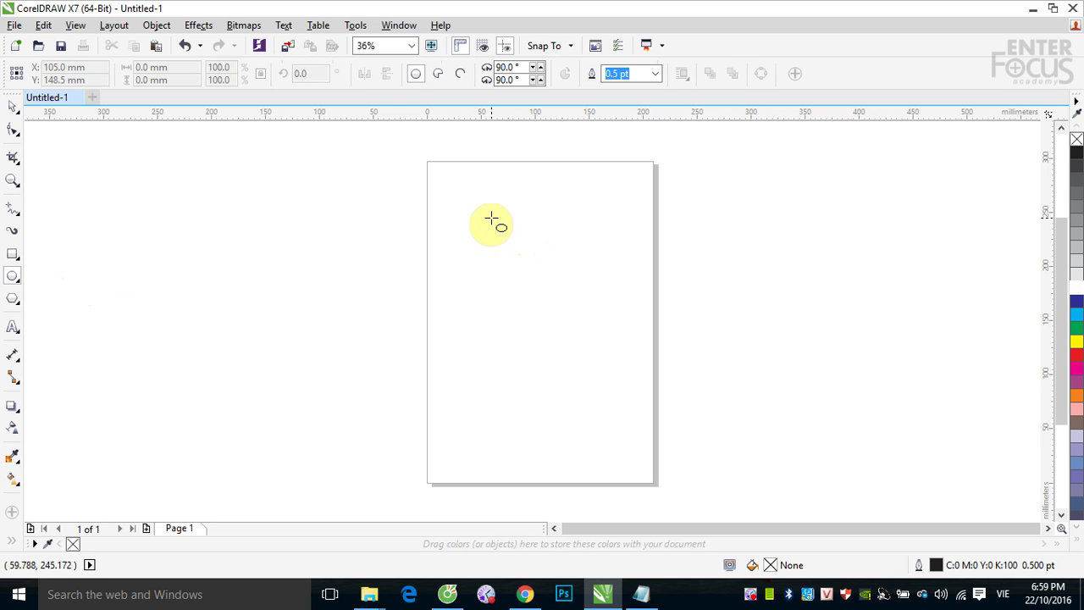
{"action": "left_click_drag", "start_coordinate": [464, 212], "coordinate": [589, 326]}
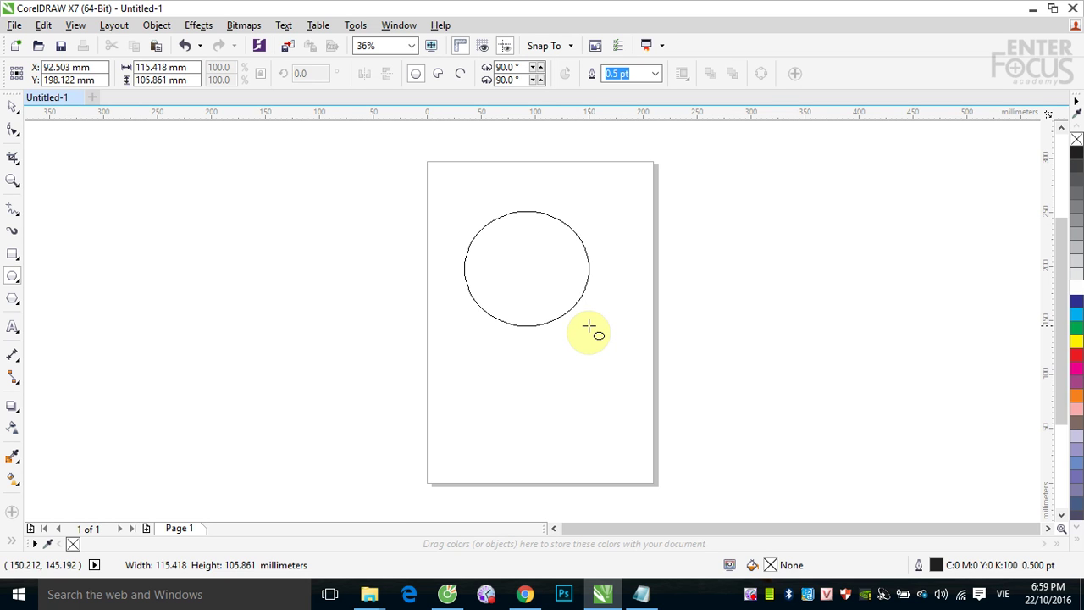
{"action": "left_click_drag", "start_coordinate": [589, 326], "coordinate": [591, 327]}
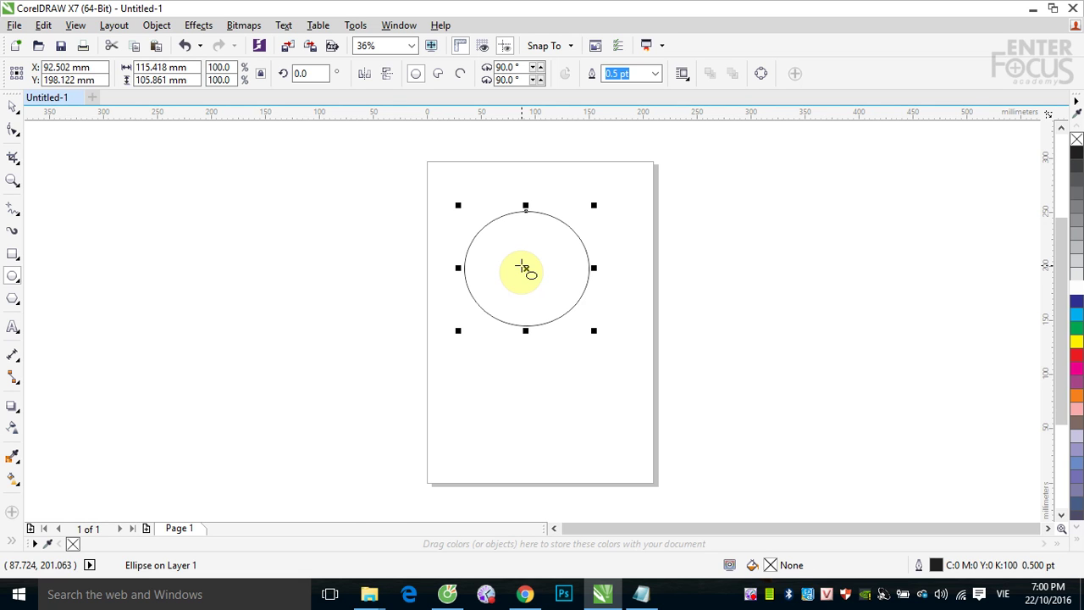
Try the ellipse as a pie, an arc and a full ellipse, and finish with the pie shape.
{"action": "left_click", "coordinate": [437, 78]}
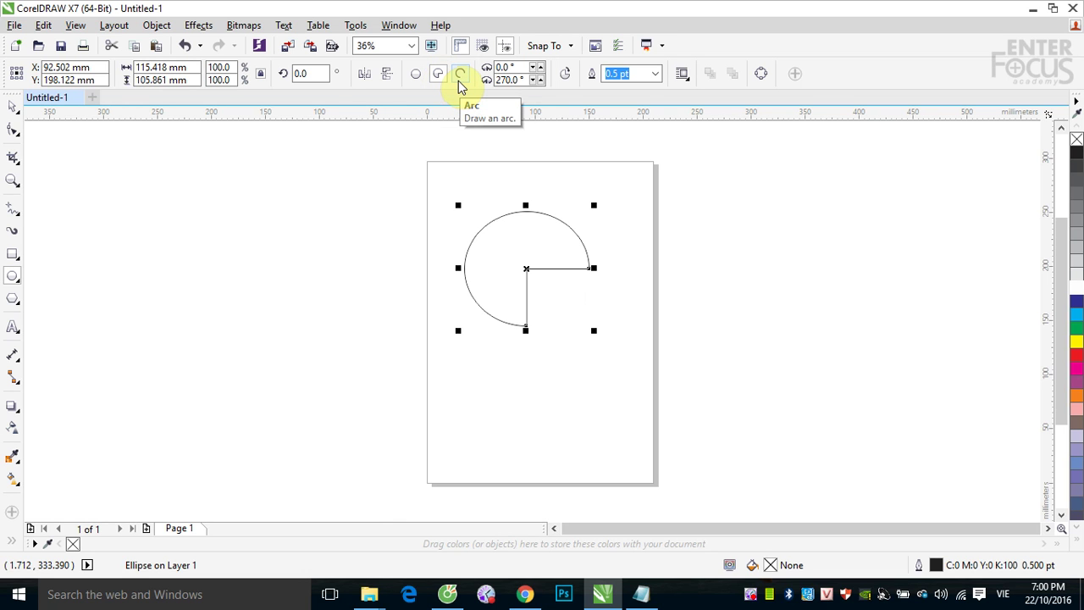
{"action": "left_click", "coordinate": [460, 76]}
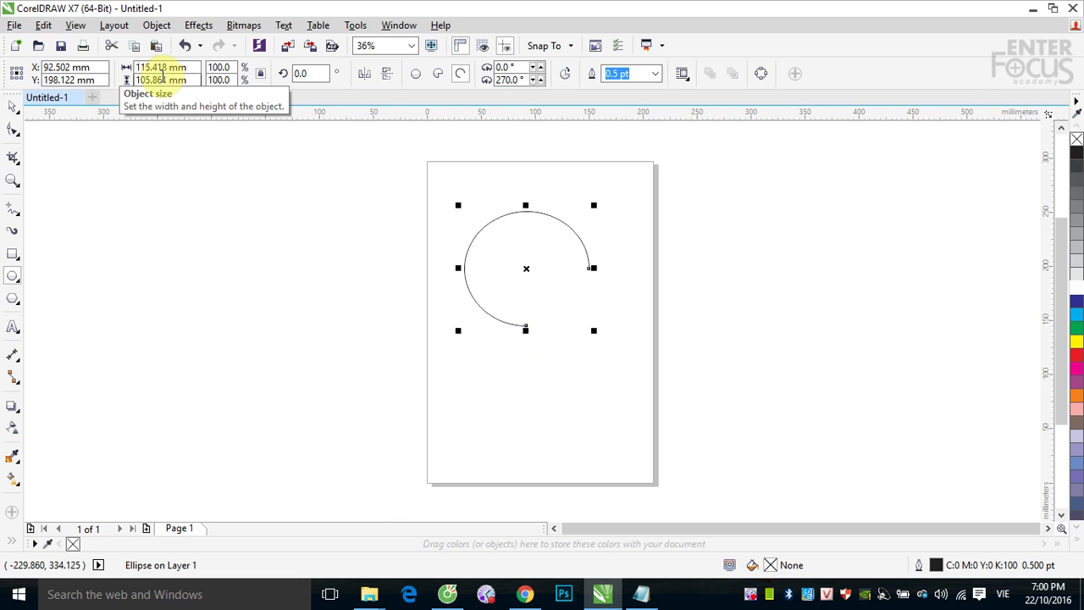
{"action": "left_click", "coordinate": [418, 74]}
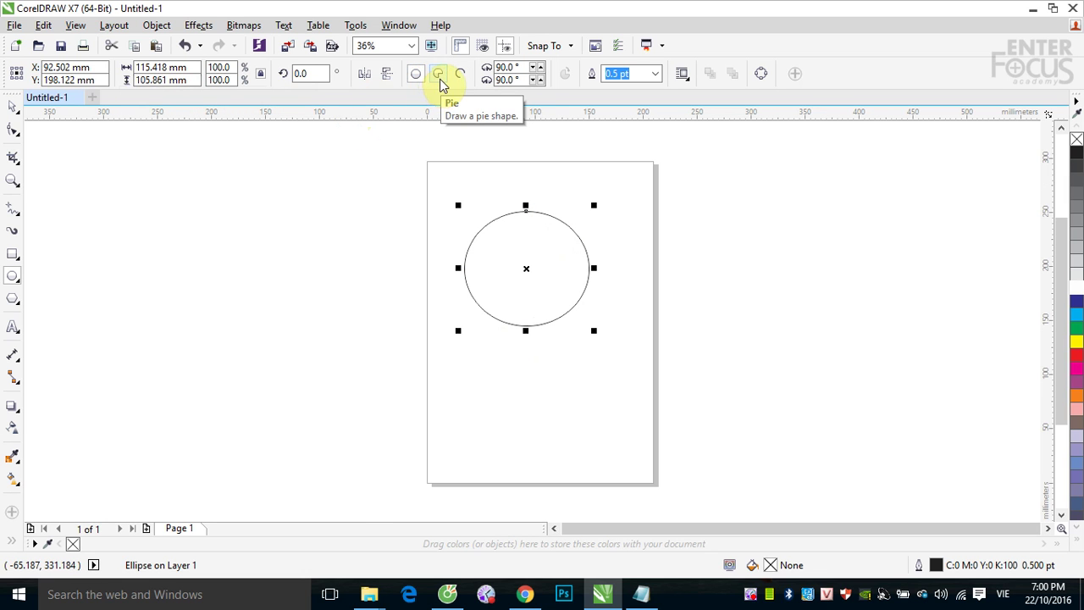
{"action": "left_click", "coordinate": [438, 77]}
{"action": "left_click", "coordinate": [461, 76]}
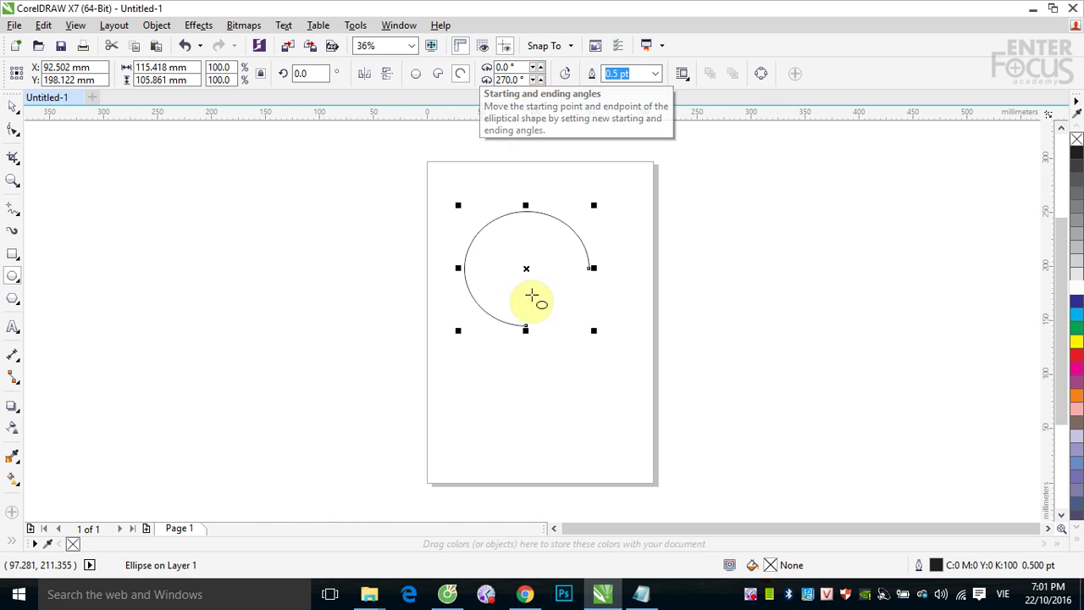
{"action": "left_click", "coordinate": [438, 74]}
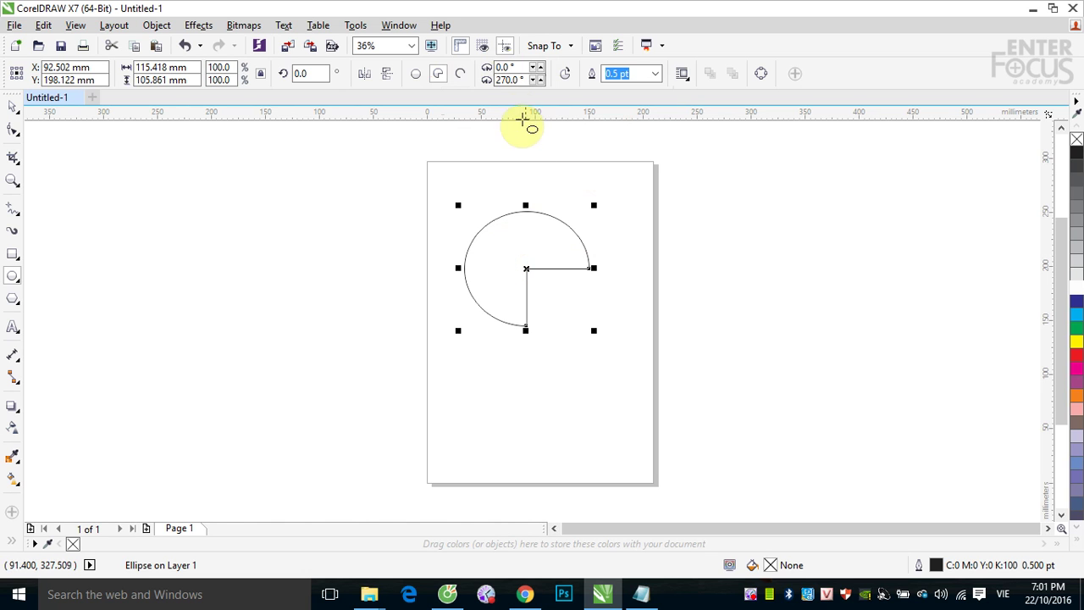
Set the pie's starting angle to 90° and convert the shape to an arc.
{"action": "double_click", "coordinate": [503, 67]}
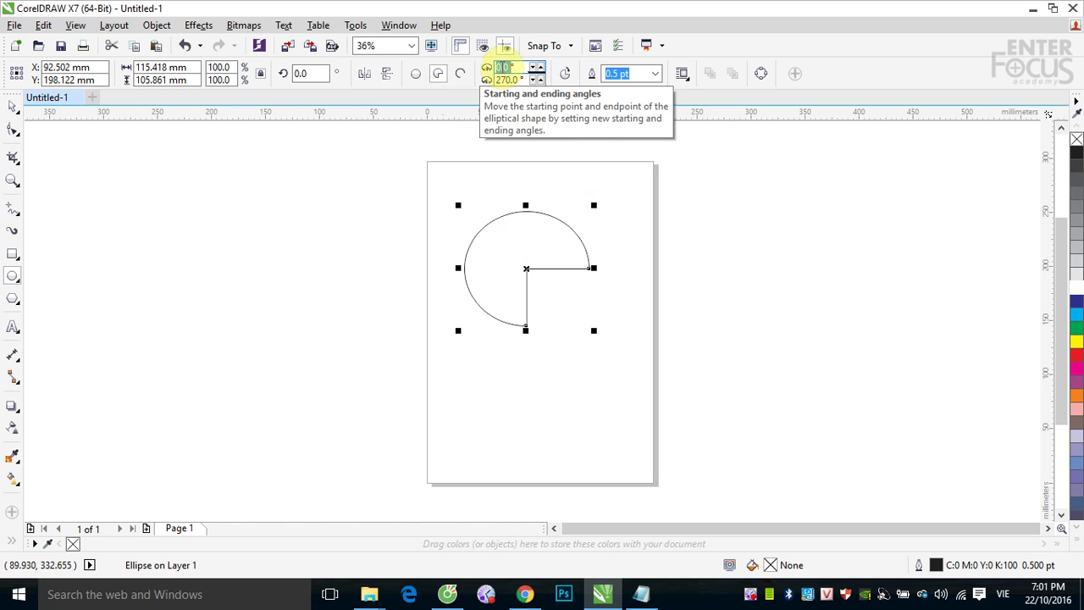
{"action": "type", "text": "90"}
{"action": "key", "text": "Return"}
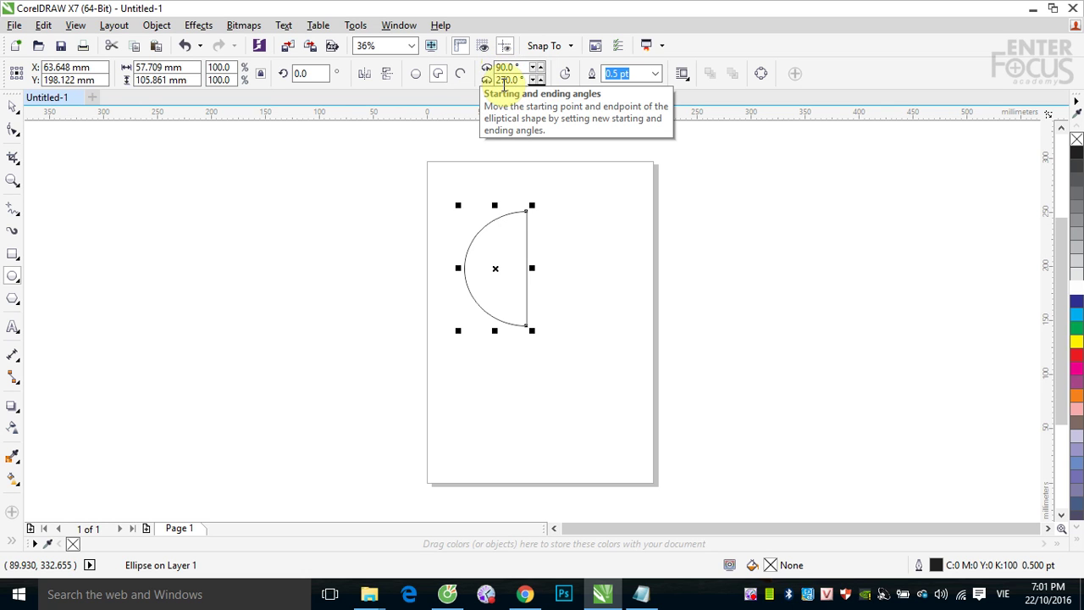
{"action": "left_click", "coordinate": [460, 77]}
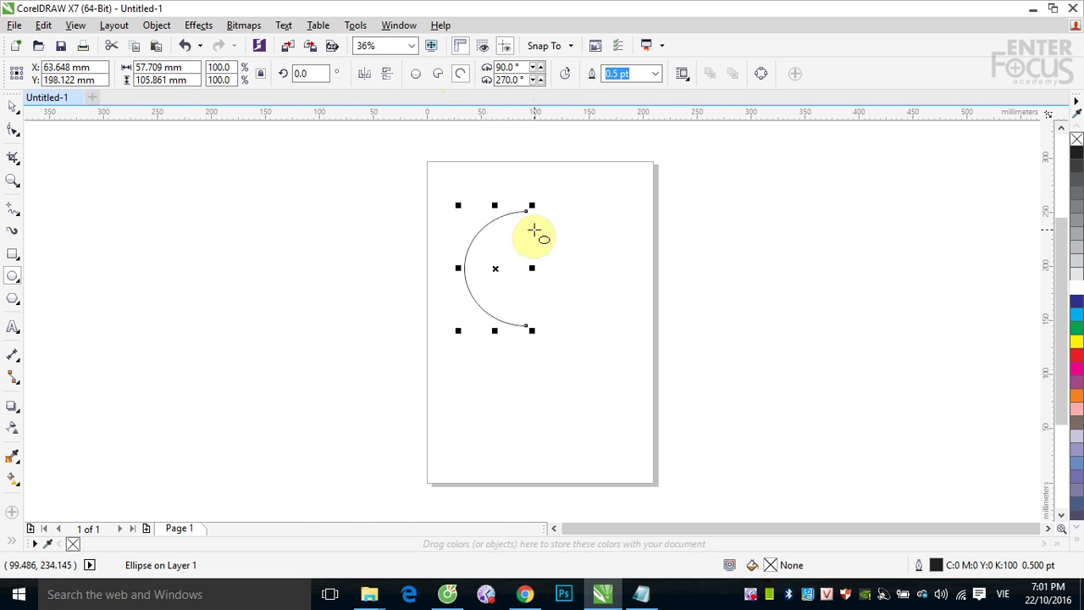
Reverse the arc's direction to get the opposite half of the ellipse, and delete the arc.
{"action": "left_click", "coordinate": [569, 77]}
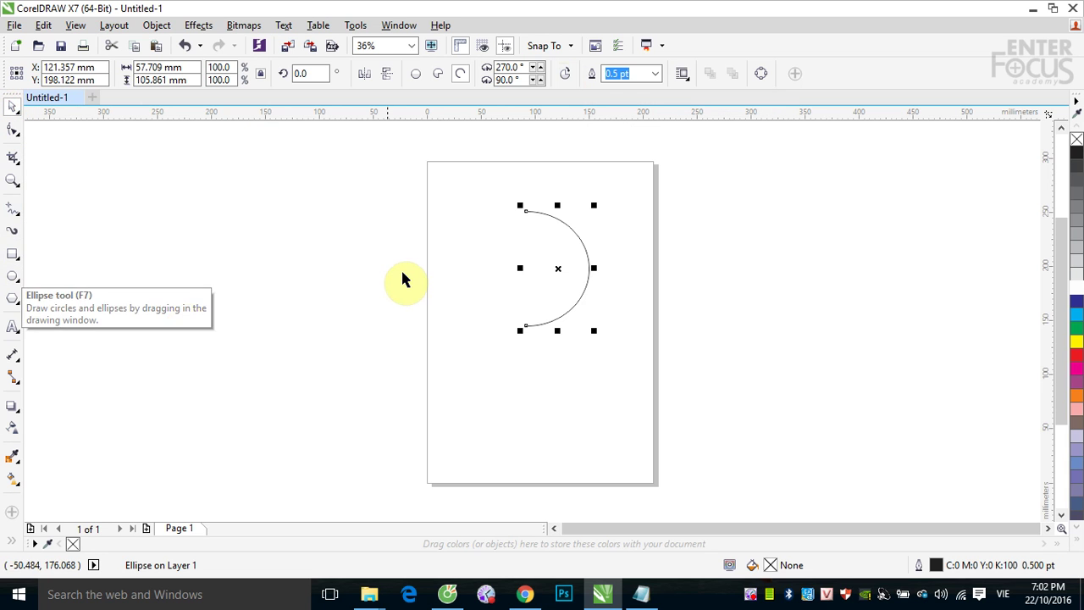
{"action": "key", "text": "Delete"}
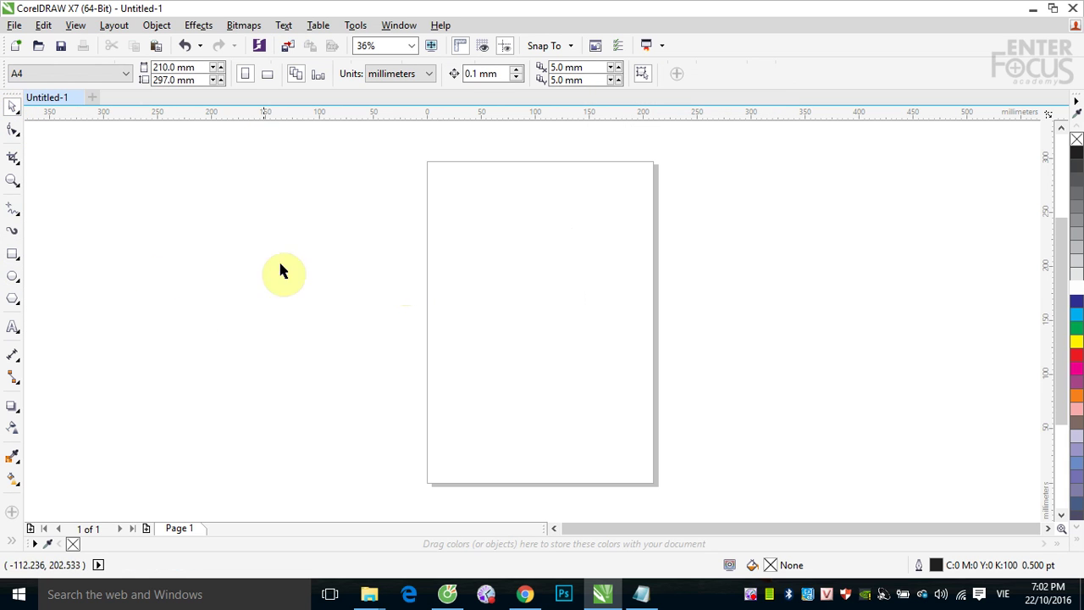
Draw a horizontal ellipse across the middle of the page with the 3-Point Ellipse tool.
{"action": "left_click", "coordinate": [16, 280]}
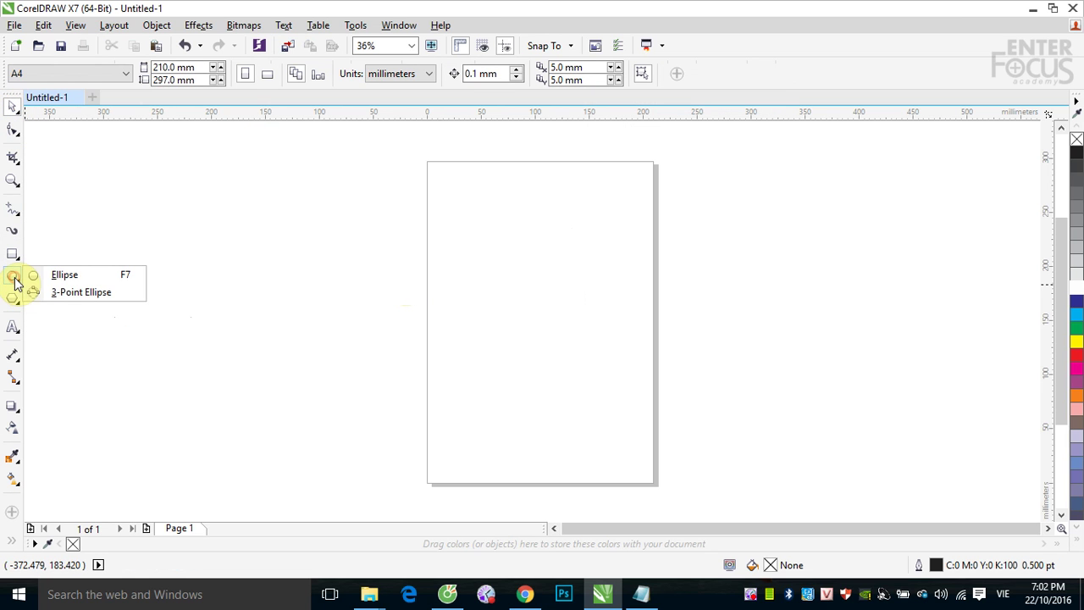
{"action": "left_click", "coordinate": [68, 295]}
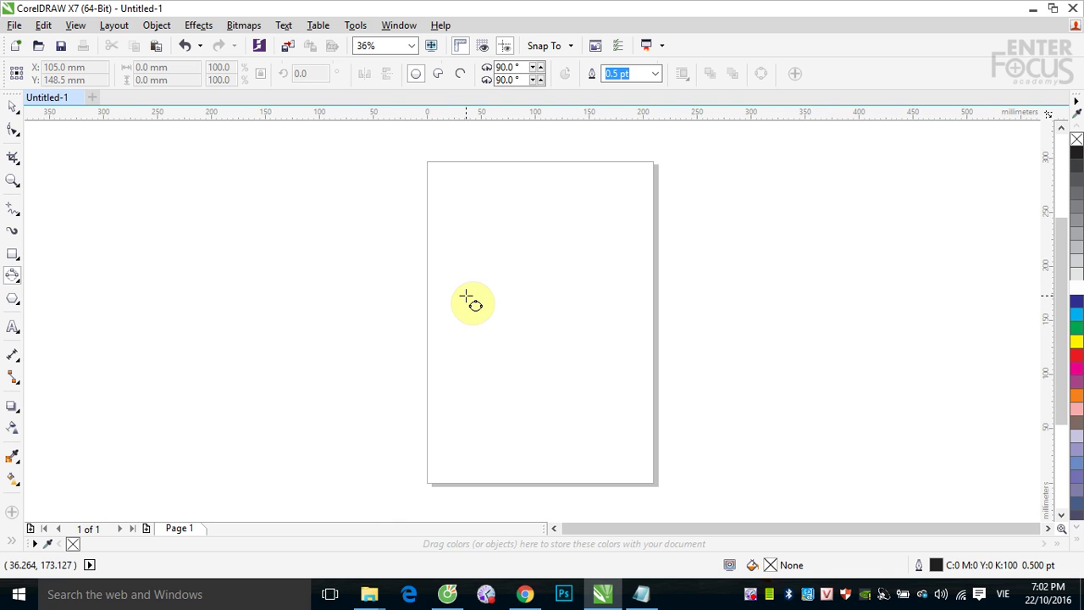
{"action": "left_click_drag", "start_coordinate": [453, 303], "coordinate": [625, 302]}
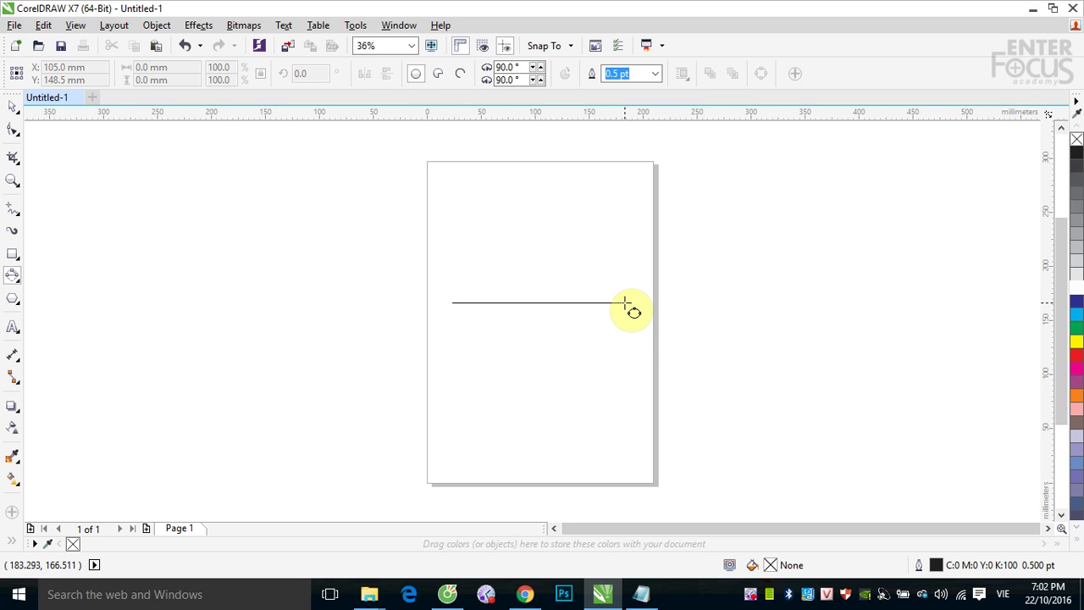
{"action": "left_click_drag", "start_coordinate": [625, 302], "coordinate": [625, 303]}
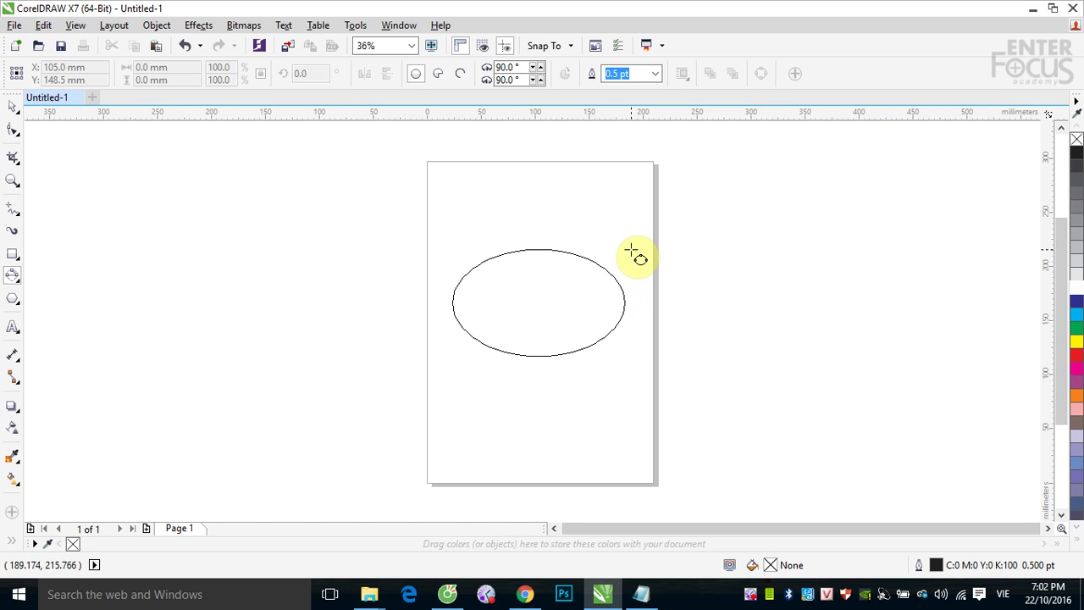
{"action": "left_click", "coordinate": [633, 250]}
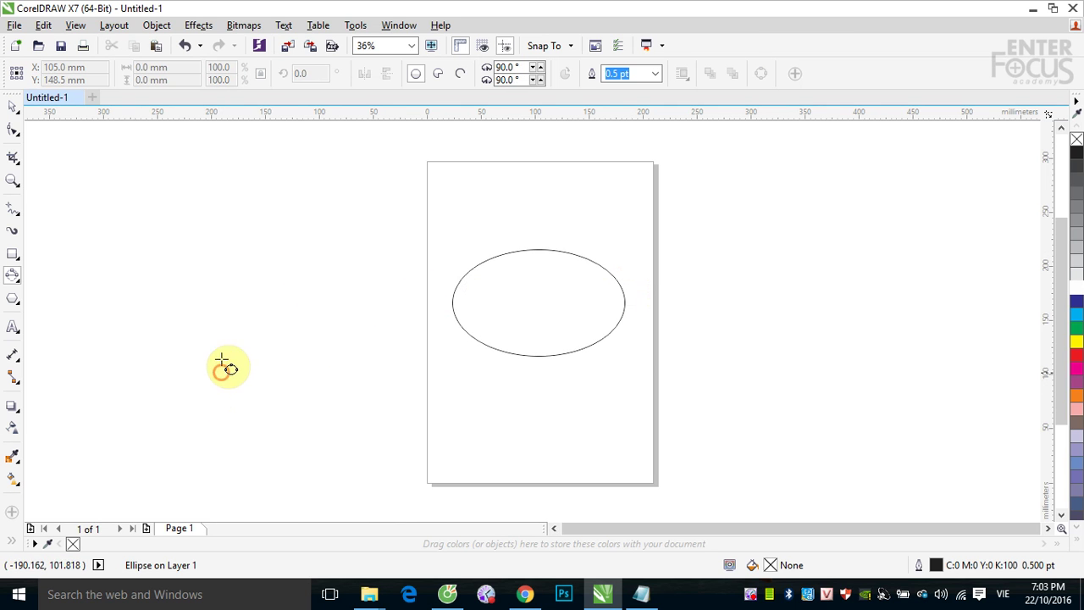
Draw a second 3-point ellipse tilted about 53° outside the page's left edge, and delete both ellipses together.
{"action": "left_click_drag", "start_coordinate": [222, 370], "coordinate": [354, 207]}
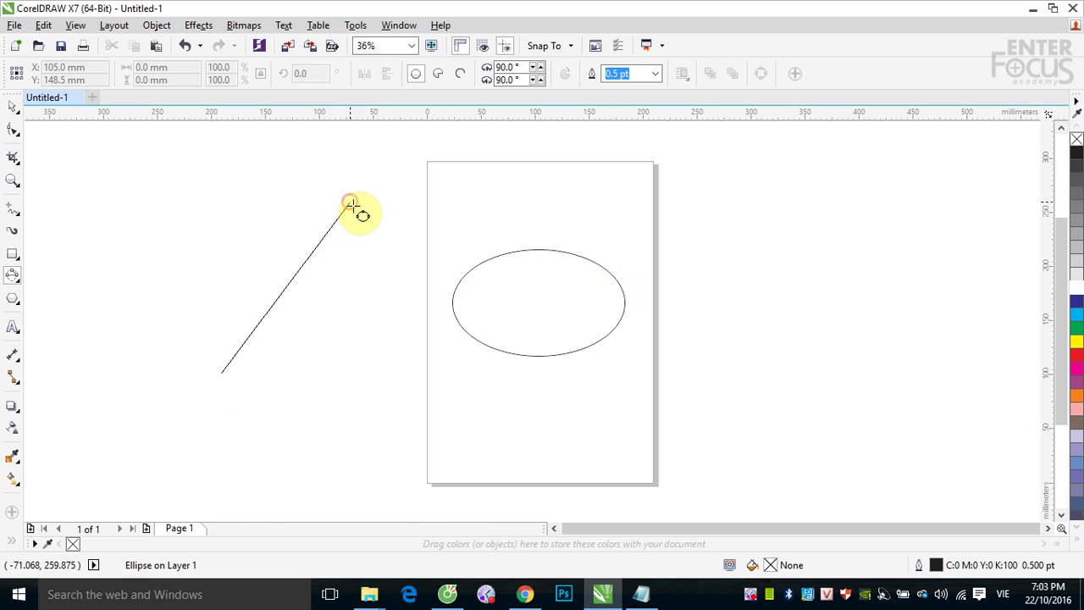
{"action": "left_click", "coordinate": [390, 245]}
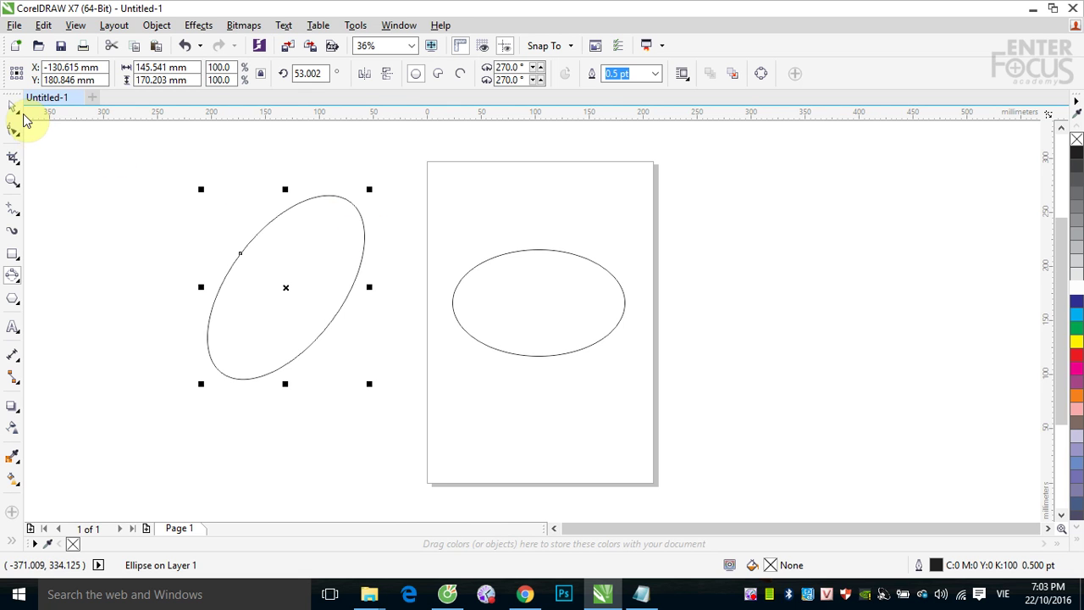
{"action": "left_click_drag", "start_coordinate": [133, 159], "coordinate": [698, 409]}
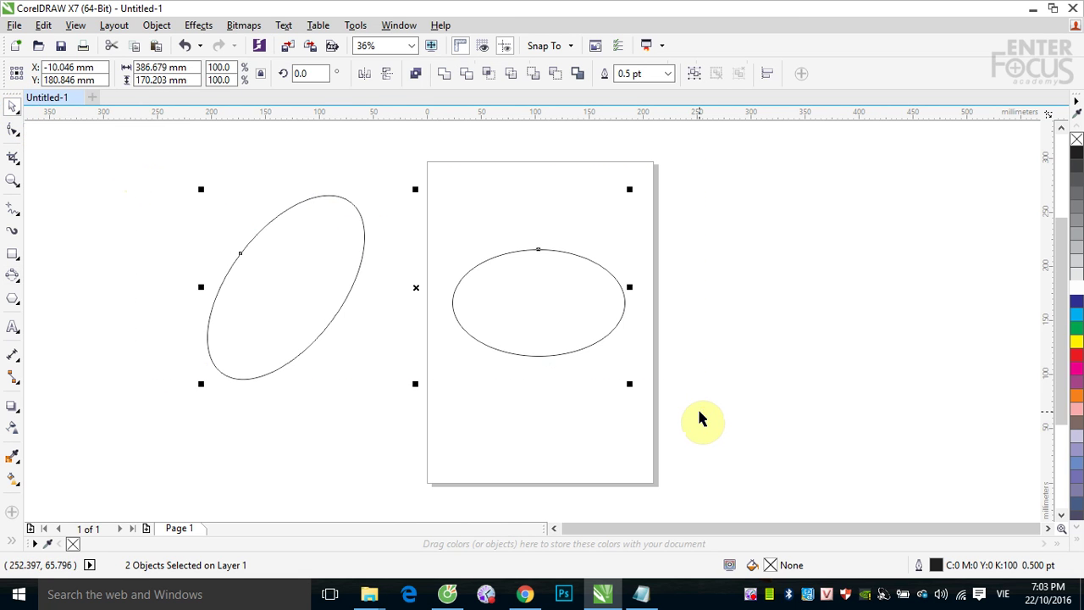
{"action": "key", "text": "Delete"}
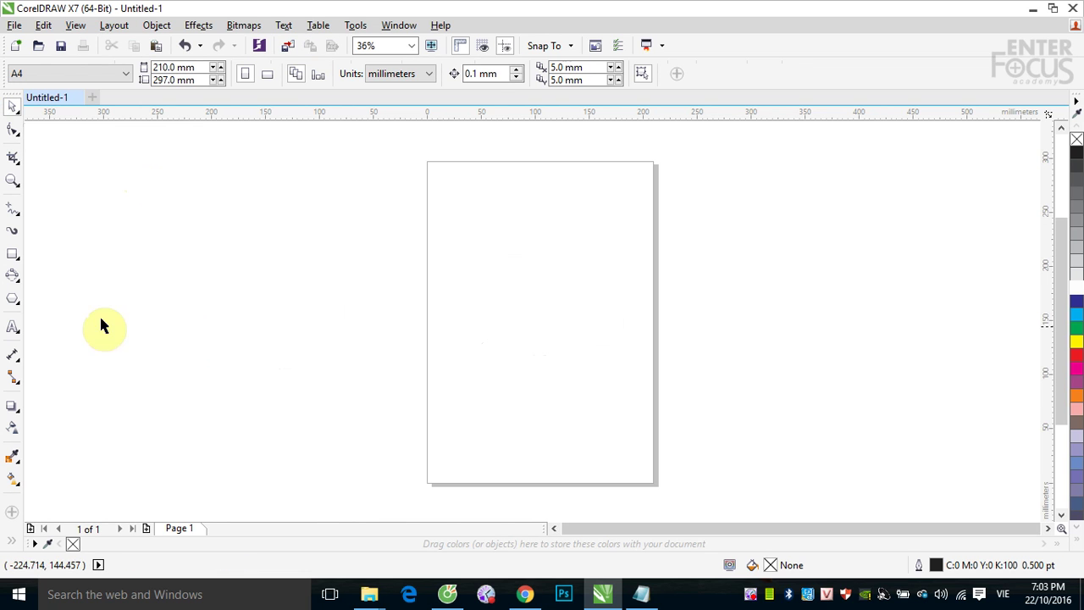
Draw a six-sided polygon about 131 mm wide and 127 mm high on the page with the Polygon tool.
{"action": "left_click", "coordinate": [14, 303]}
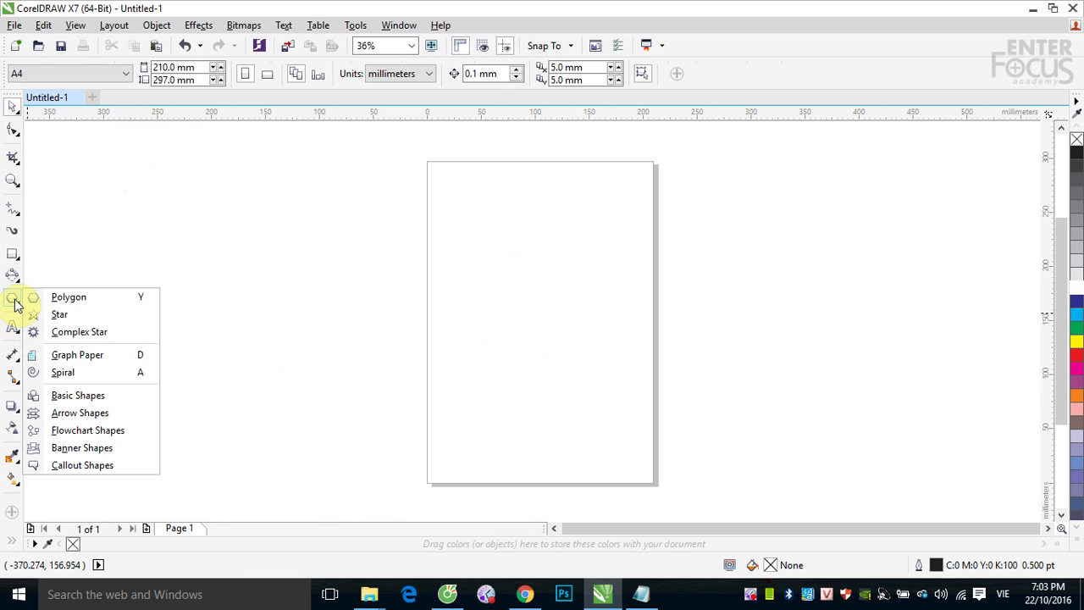
{"action": "left_click", "coordinate": [85, 303]}
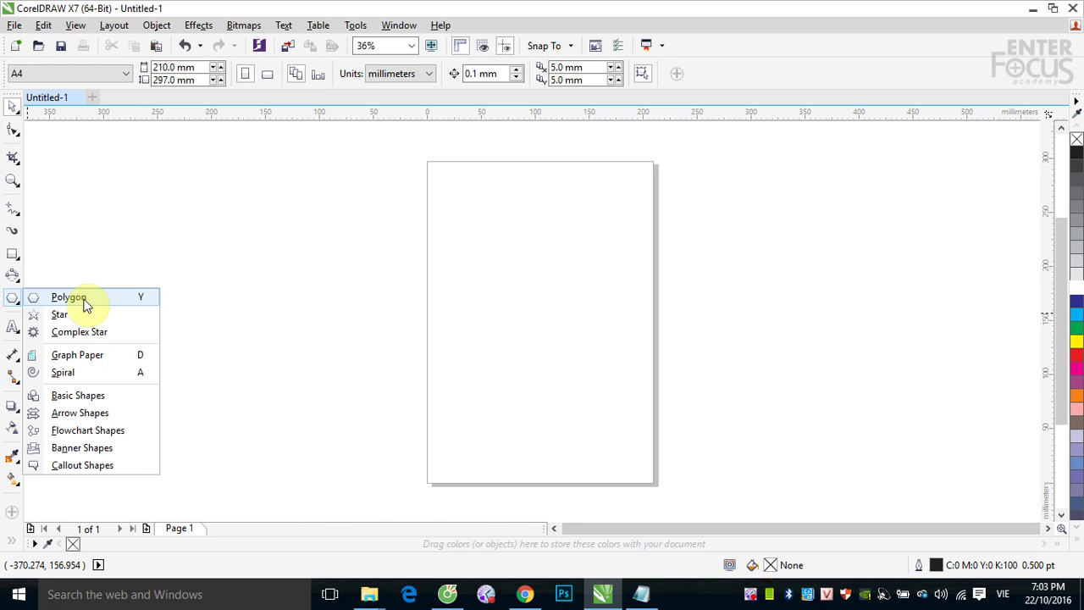
{"action": "left_click", "coordinate": [85, 302]}
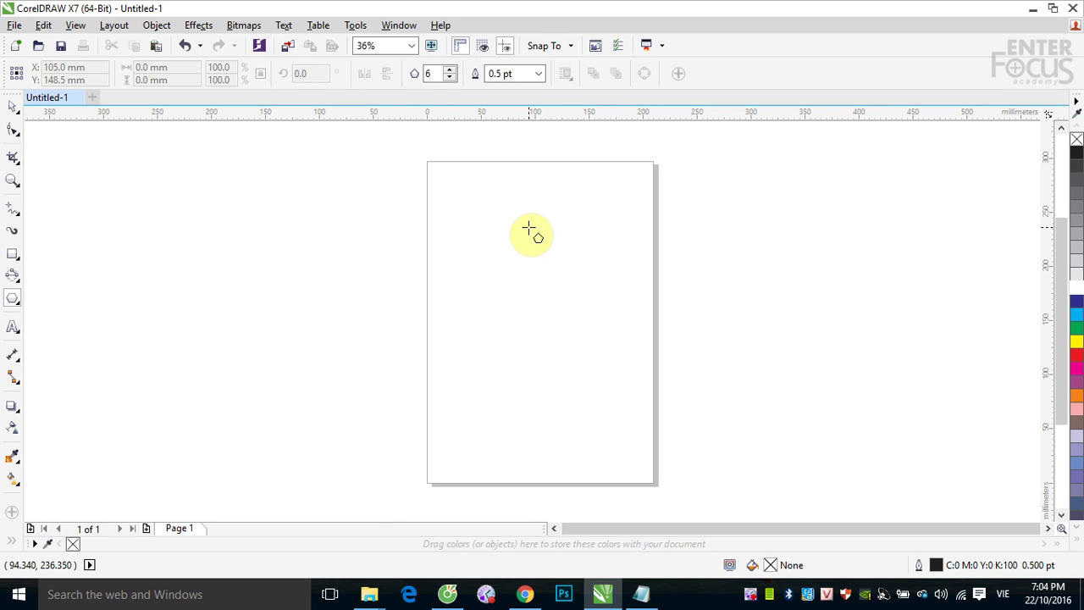
{"action": "double_click", "coordinate": [434, 73]}
{"action": "key", "text": "BackSpace"}
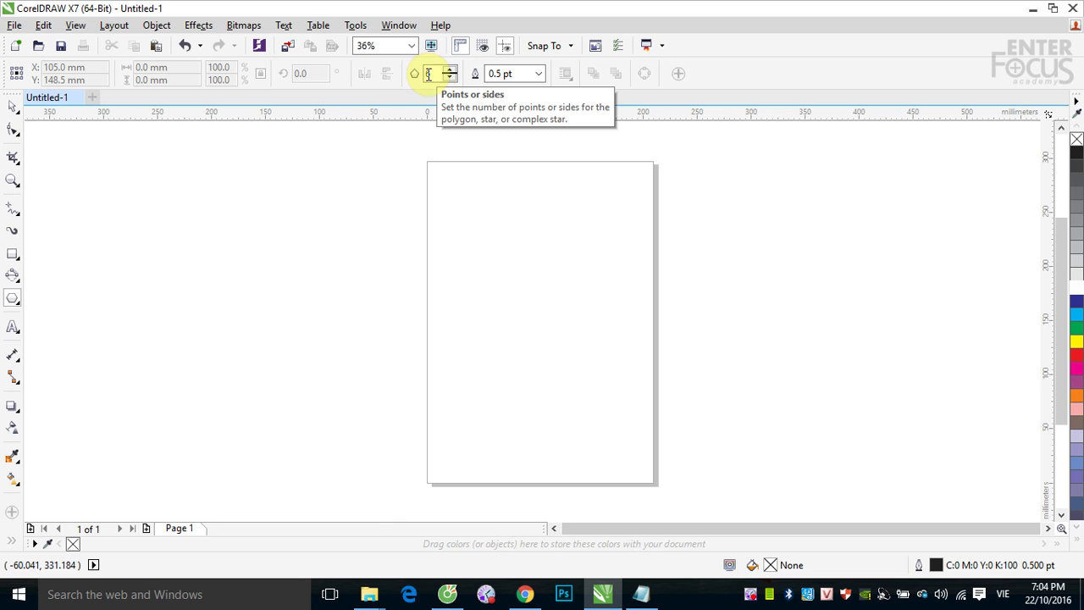
{"action": "type", "text": "6"}
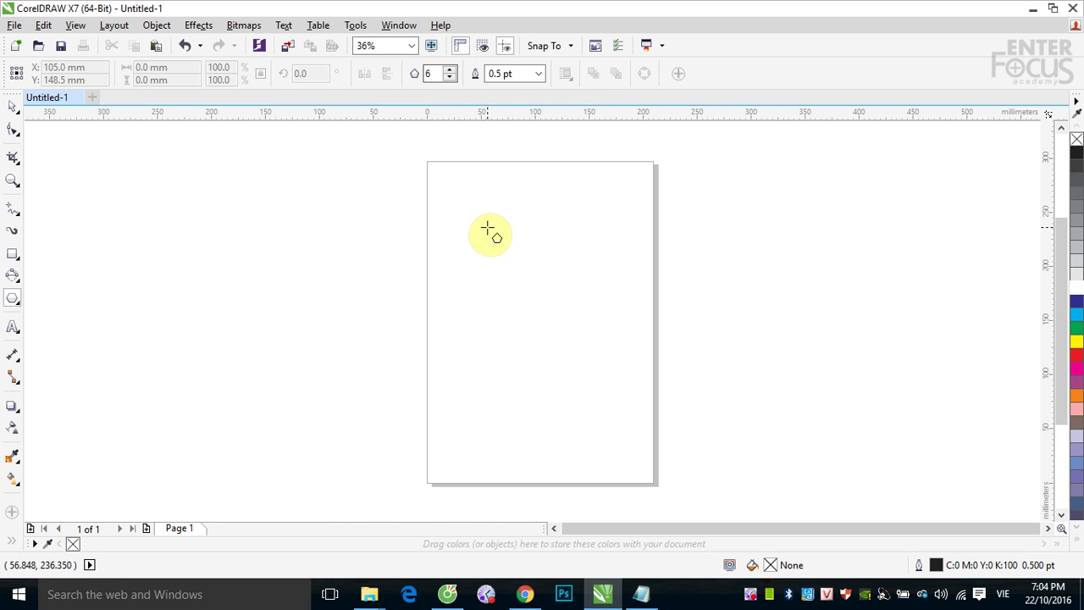
{"action": "left_click_drag", "start_coordinate": [487, 231], "coordinate": [649, 367]}
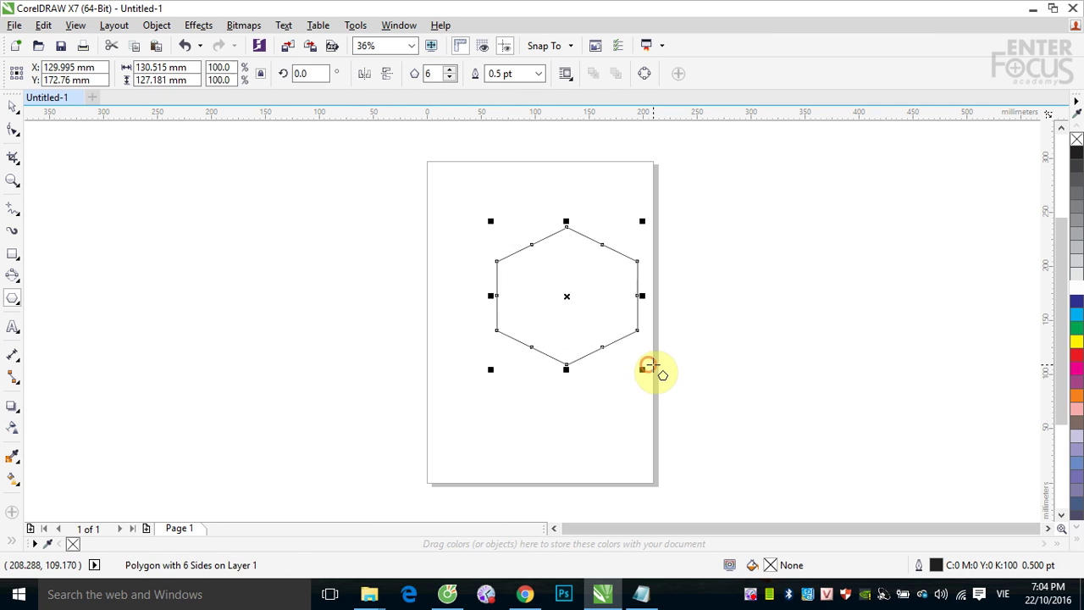
{"action": "left_click", "coordinate": [650, 368]}
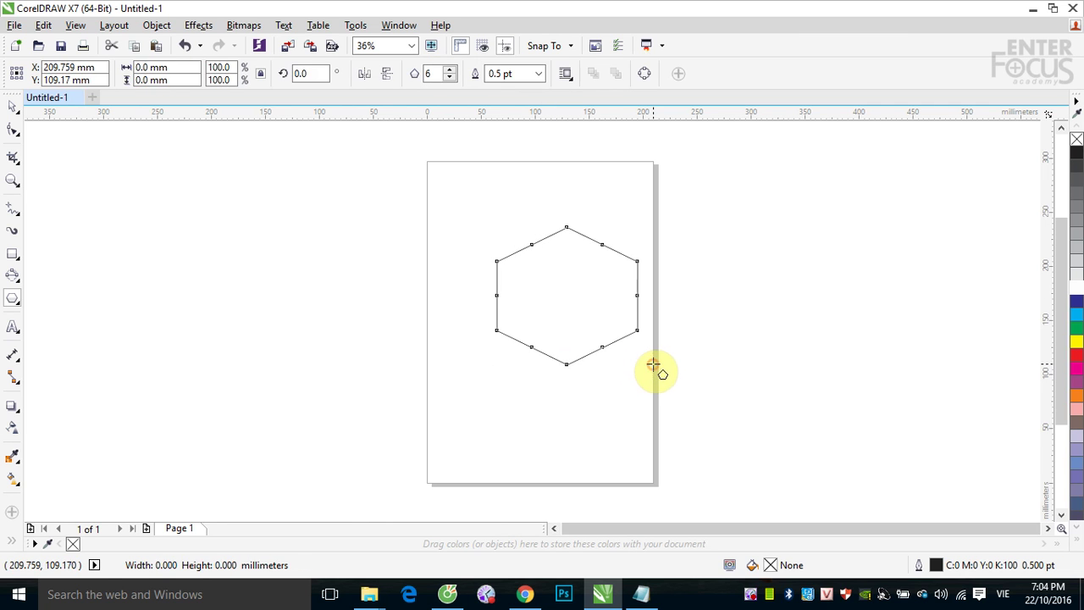
Select the hexagon with the Pick tool and delete it.
{"action": "left_click", "coordinate": [13, 107]}
{"action": "left_click", "coordinate": [579, 266]}
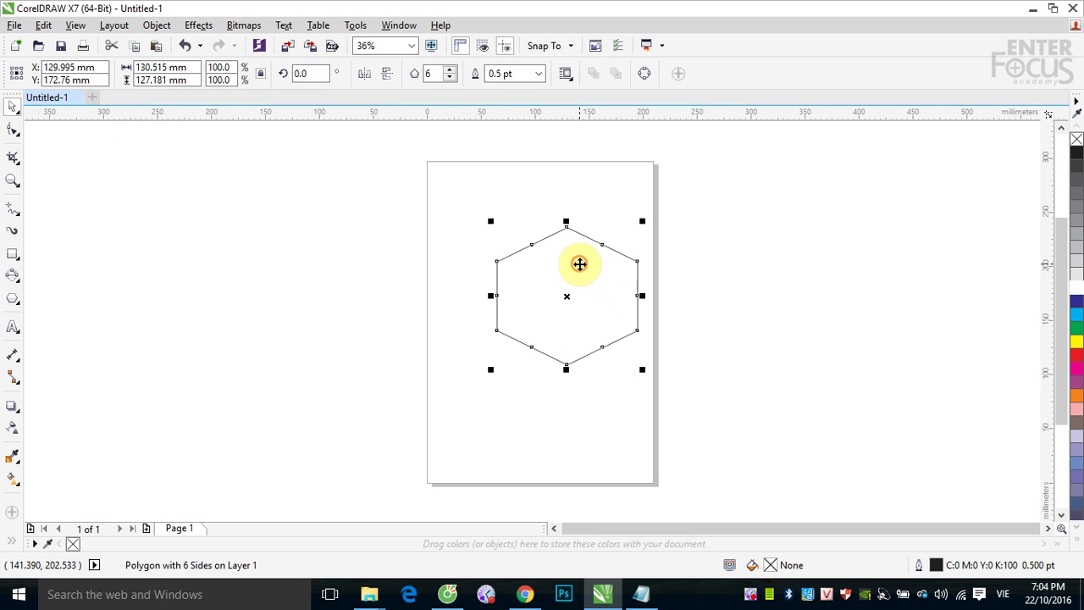
{"action": "key", "text": "Delete"}
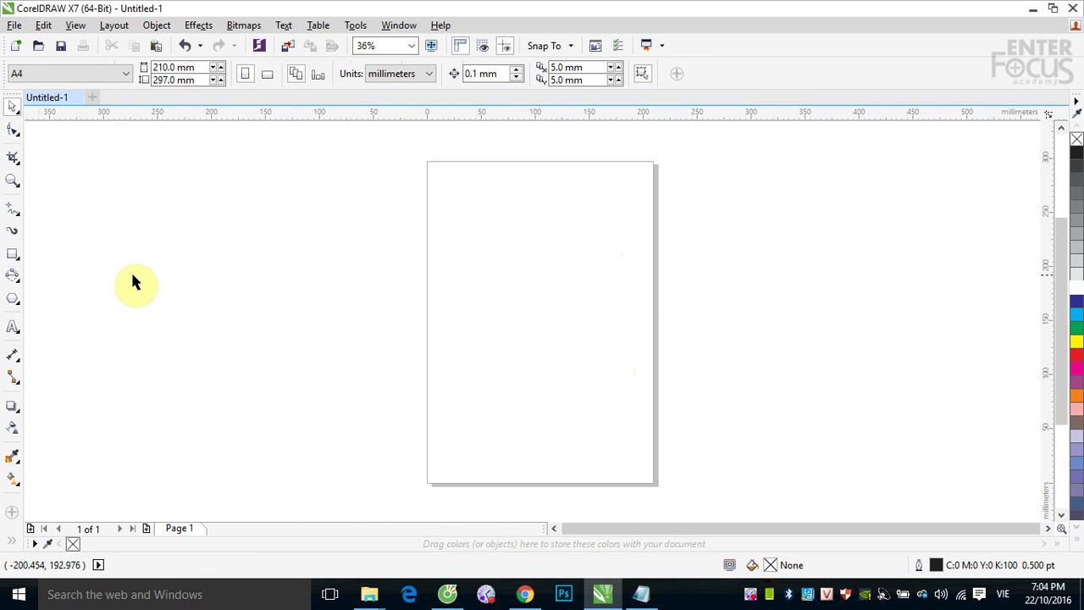
Draw a regular hexagon, constrained to equal proportions, about 124 mm wide and 143 mm high on the upper part of the page.
{"action": "left_click", "coordinate": [11, 296]}
{"action": "left_click_drag", "start_coordinate": [487, 198], "coordinate": [636, 315]}
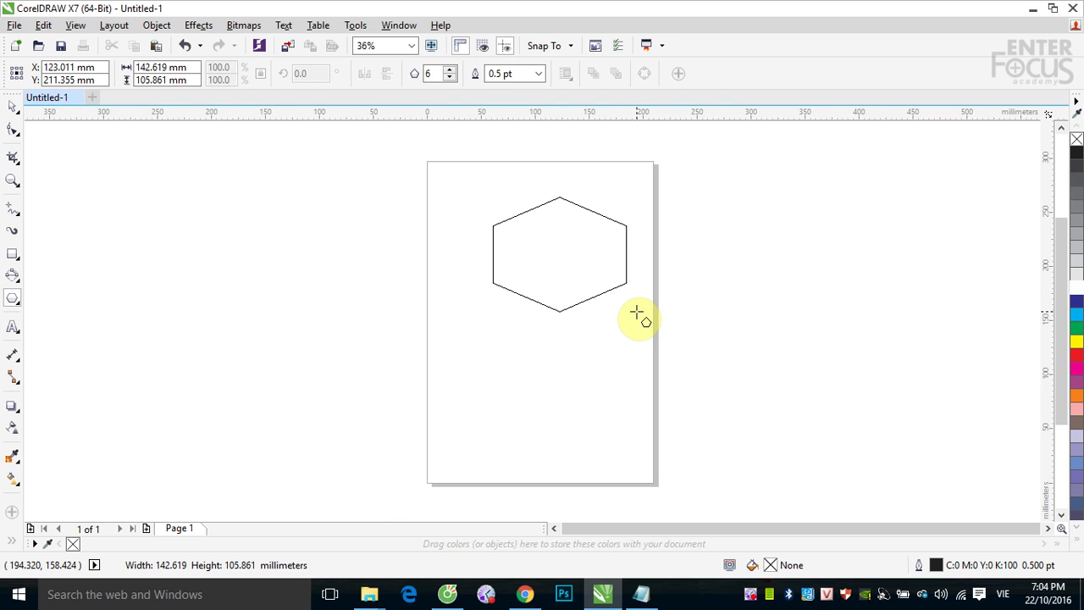
{"action": "key", "text": "ctrl"}
{"action": "left_click_drag", "start_coordinate": [636, 315], "coordinate": [636, 314]}
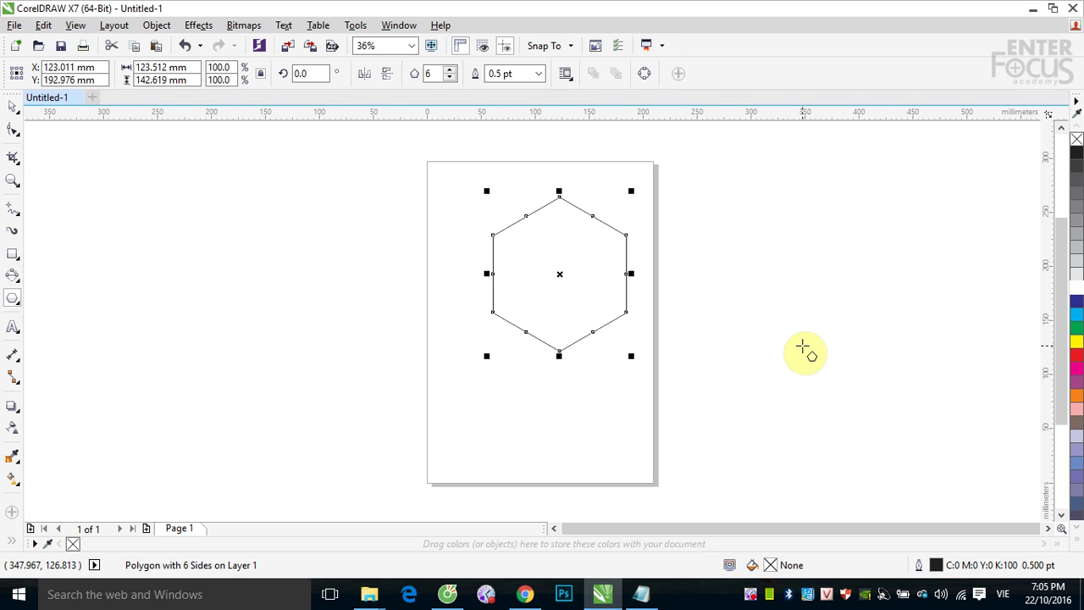
Reduce the hexagon's number of sides to 4 and finally to 3 to make a triangle.
{"action": "left_click", "coordinate": [430, 75]}
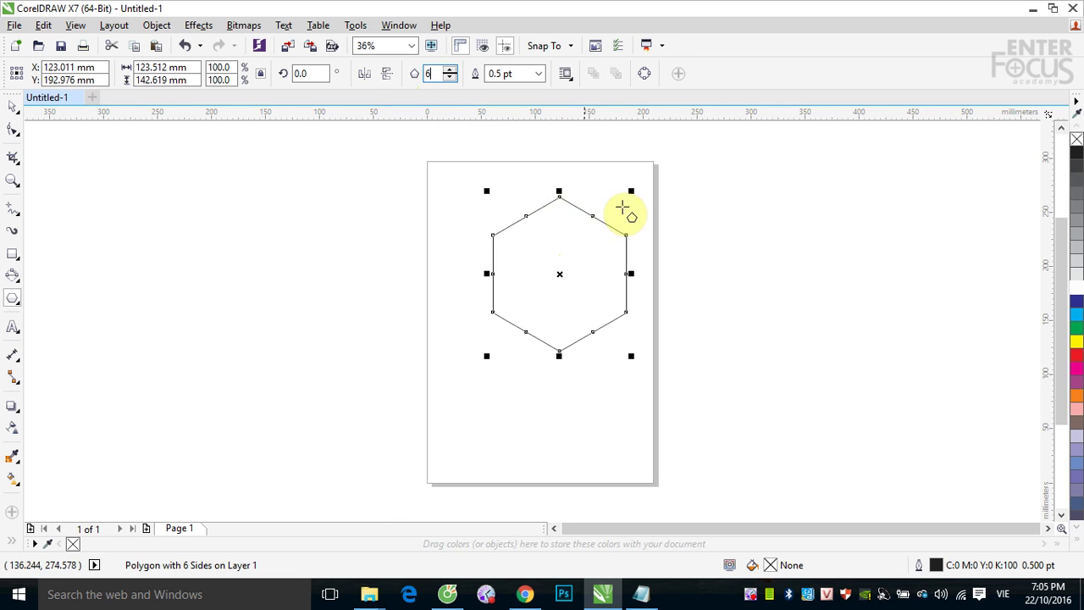
{"action": "double_click", "coordinate": [429, 74]}
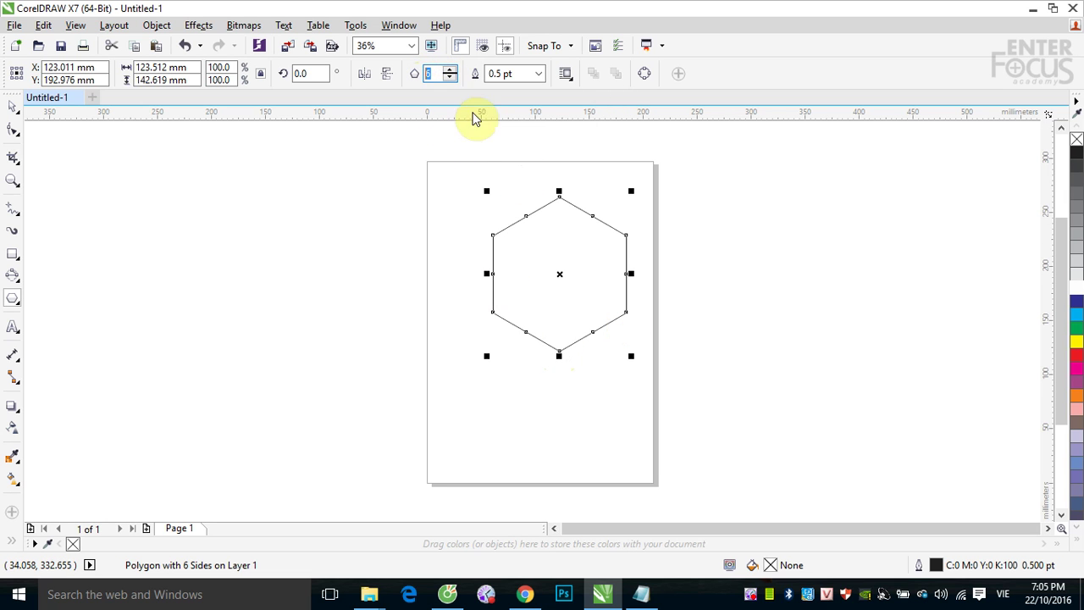
{"action": "left_click", "coordinate": [449, 78]}
{"action": "left_click", "coordinate": [450, 77]}
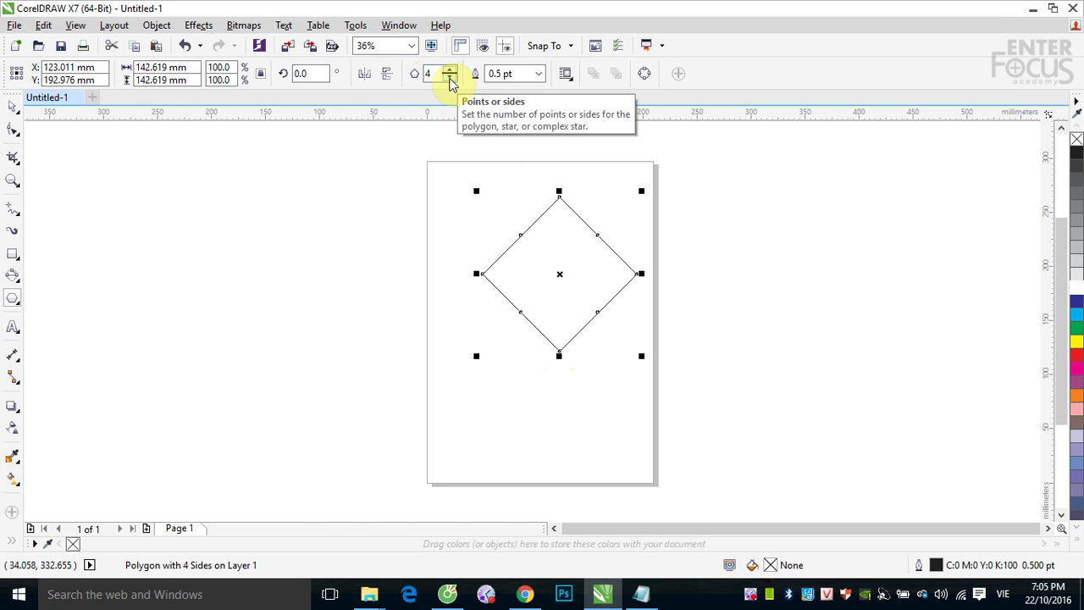
{"action": "left_click", "coordinate": [450, 78]}
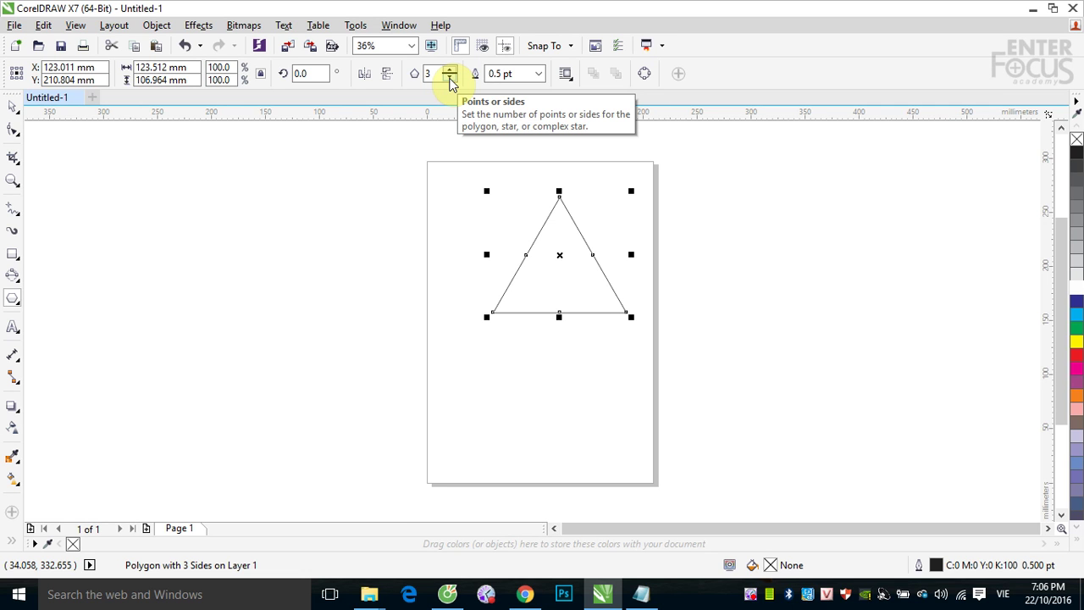
{"action": "left_click", "coordinate": [12, 109]}
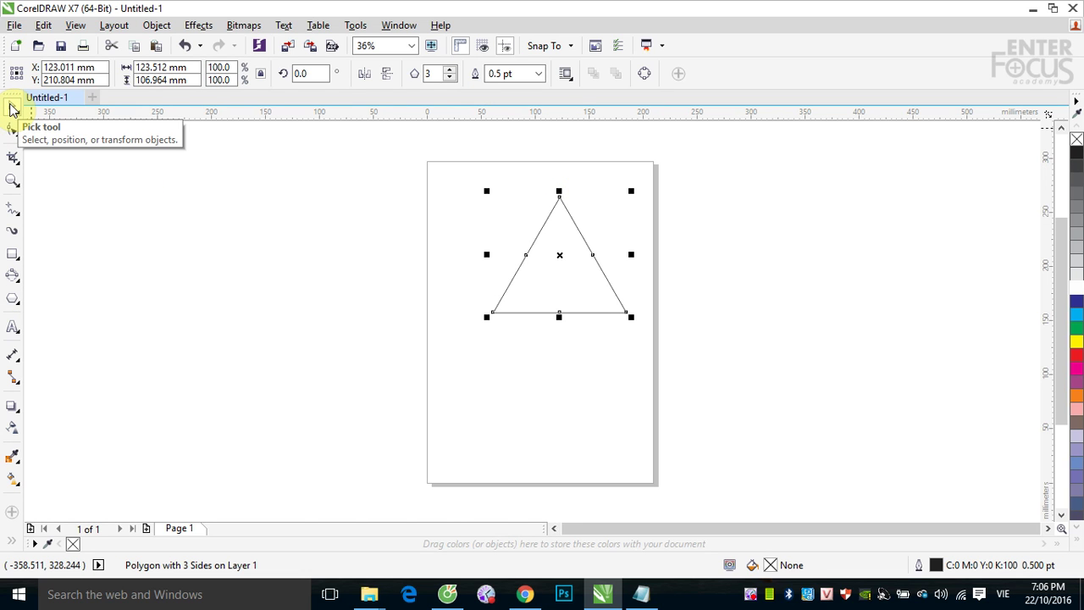
Delete the triangle and draw a five-pointed star about 153 mm wide and 146 mm high on the page with the Star tool.
{"action": "key", "text": "Delete"}
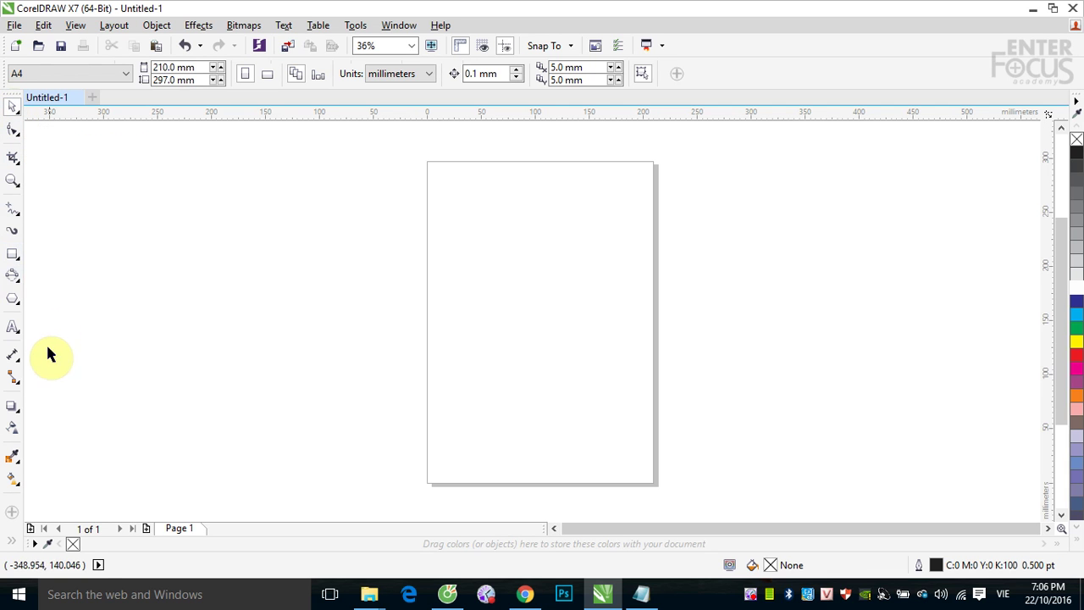
{"action": "left_click", "coordinate": [13, 302]}
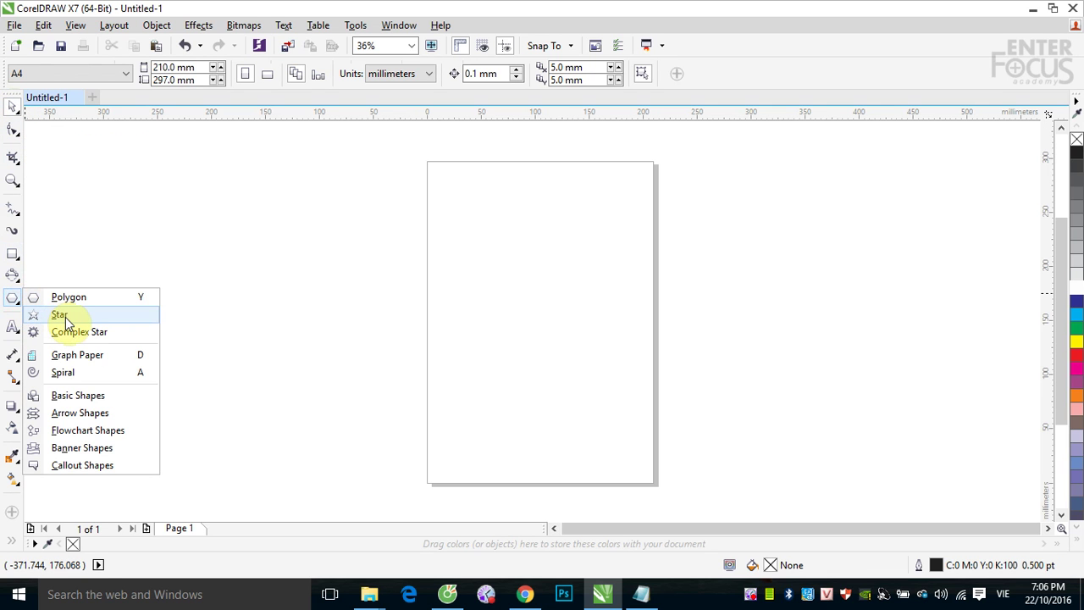
{"action": "left_click", "coordinate": [61, 315]}
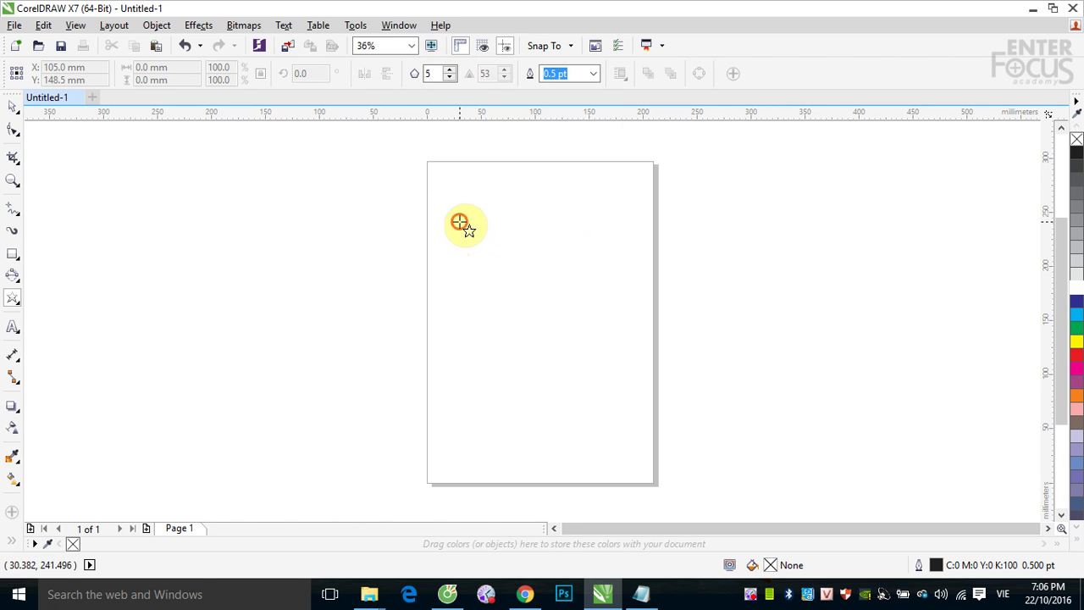
{"action": "left_click_drag", "start_coordinate": [459, 222], "coordinate": [634, 379]}
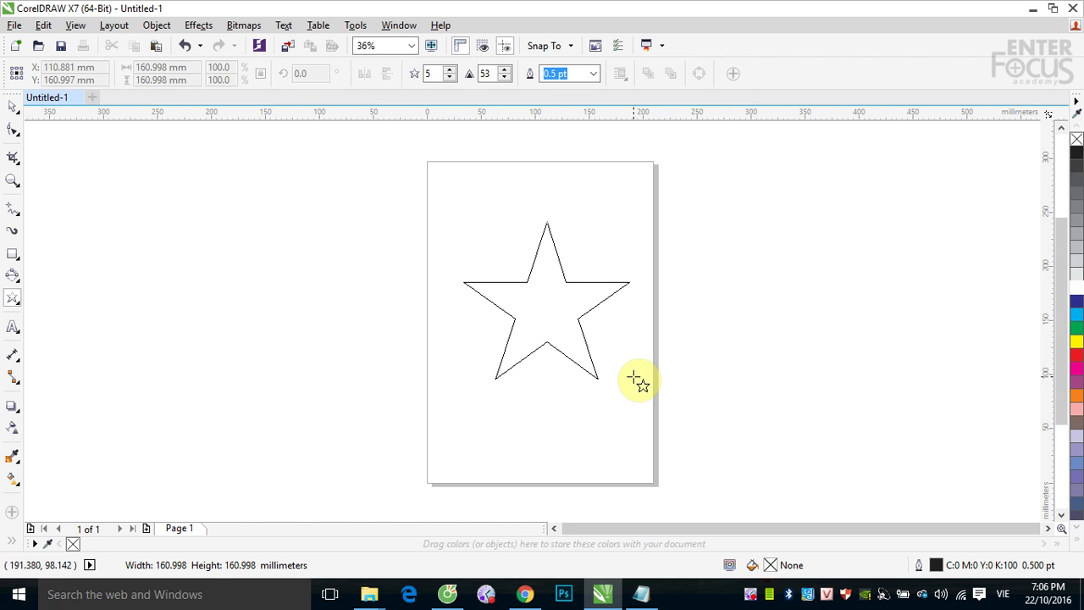
{"action": "left_click_drag", "start_coordinate": [634, 380], "coordinate": [634, 379]}
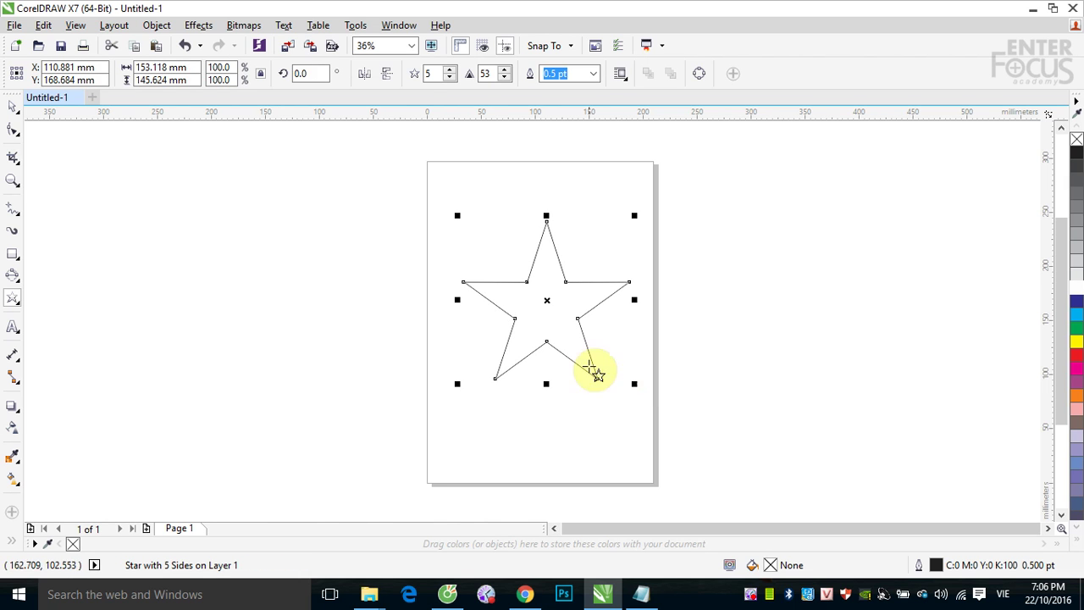
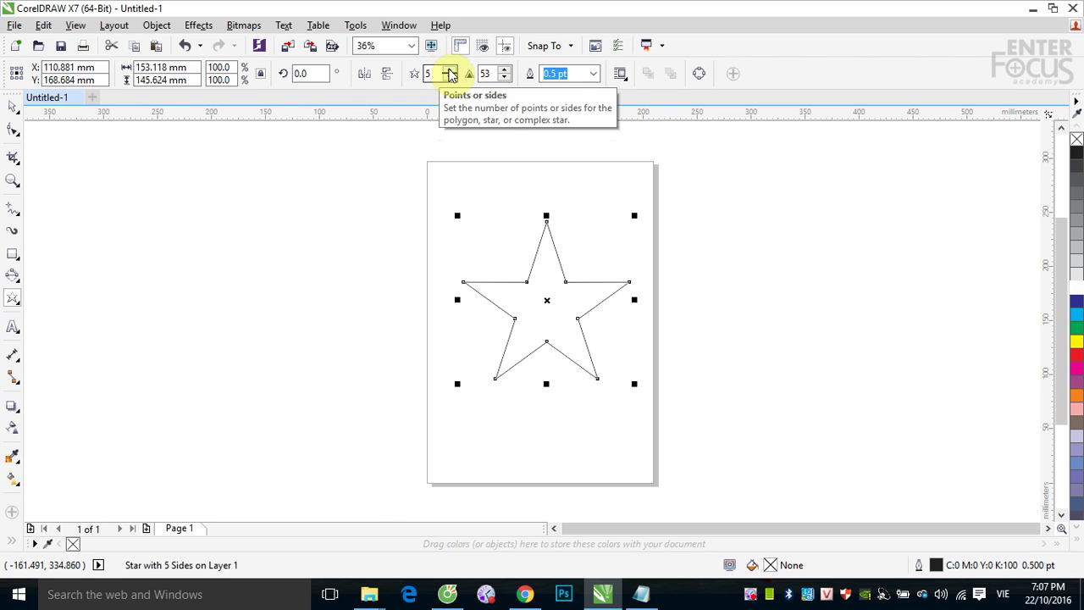
Increase the star's number of points to 8.
{"action": "left_click", "coordinate": [452, 70]}
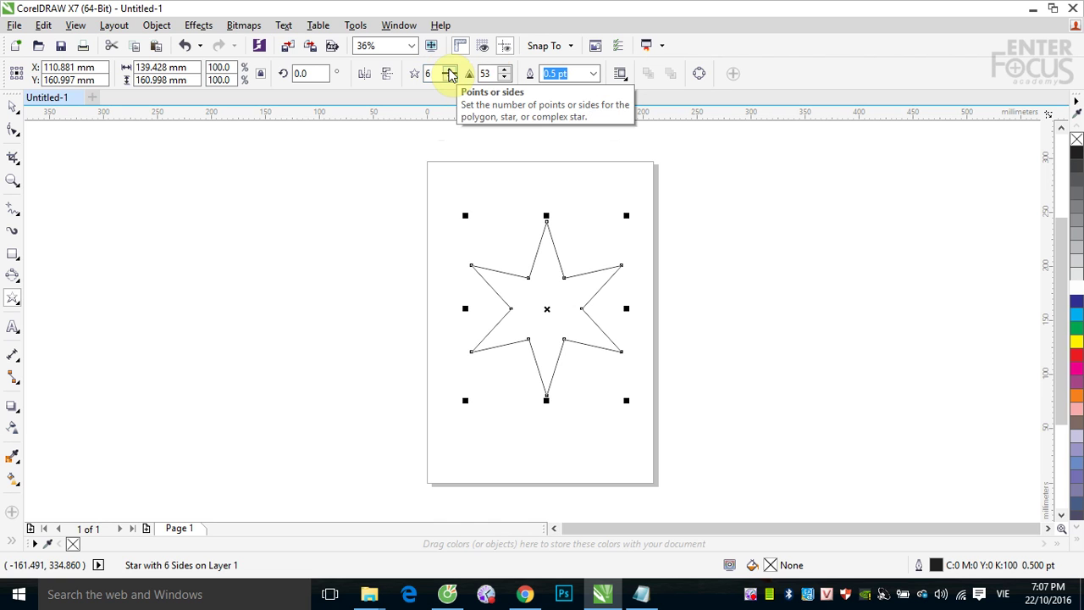
{"action": "left_click", "coordinate": [451, 69]}
{"action": "left_click", "coordinate": [452, 69]}
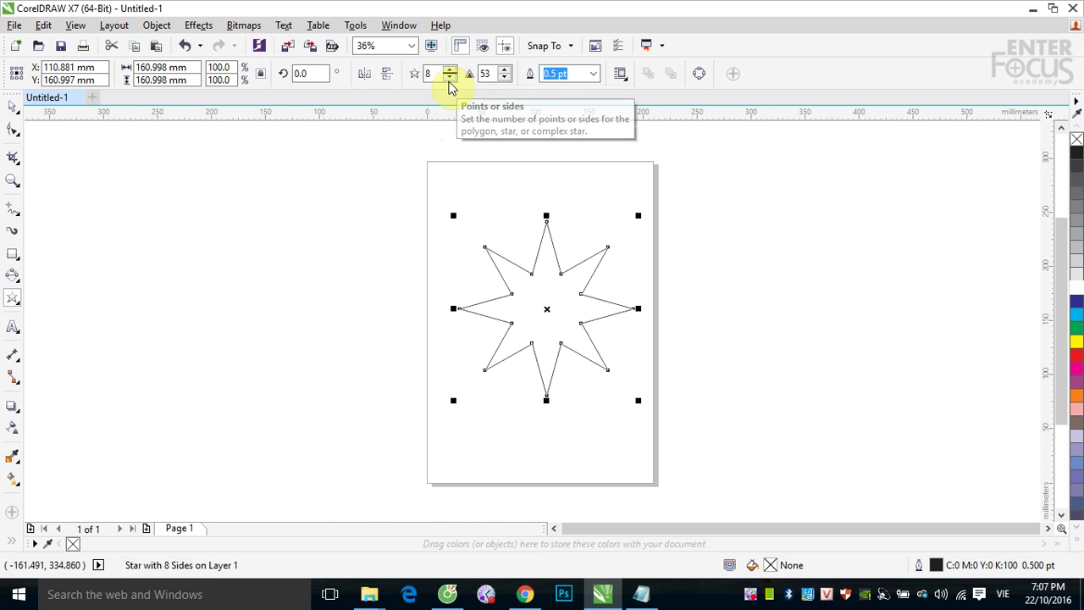
Reduce the star's number of points to 3 and finally set it back to 5.
{"action": "left_click", "coordinate": [449, 77]}
{"action": "left_click", "coordinate": [449, 78]}
{"action": "left_click", "coordinate": [449, 77]}
{"action": "left_click", "coordinate": [450, 77]}
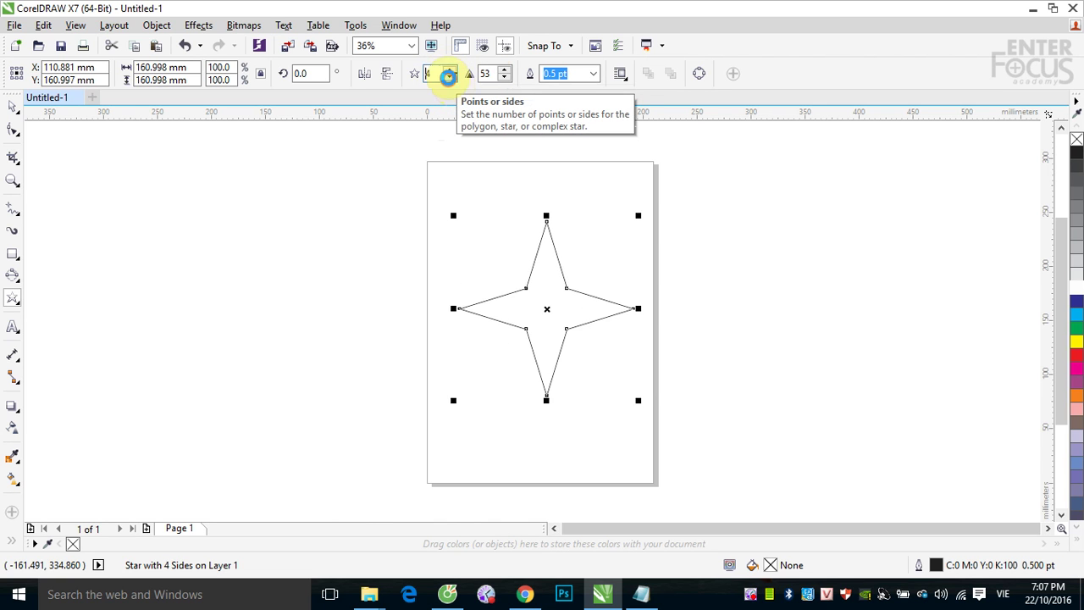
{"action": "left_click", "coordinate": [450, 77]}
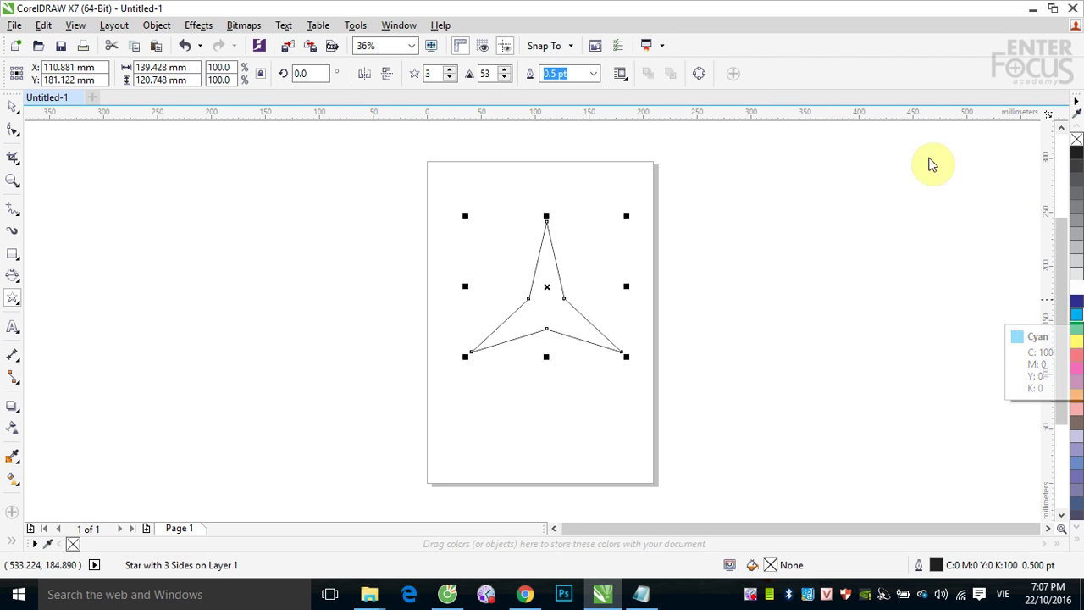
{"action": "left_click", "coordinate": [450, 70]}
{"action": "left_click", "coordinate": [450, 70]}
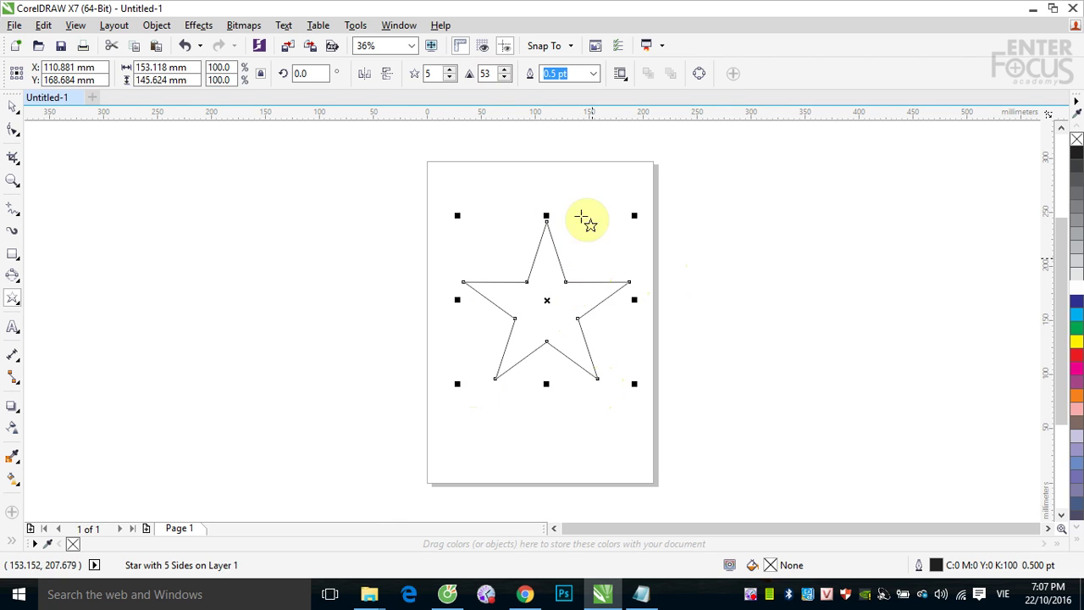
Raise the five-pointed star's sharpness to 67 to make its points narrower.
{"action": "left_click", "coordinate": [504, 70]}
{"action": "left_click", "coordinate": [505, 71]}
{"action": "left_click", "coordinate": [505, 70]}
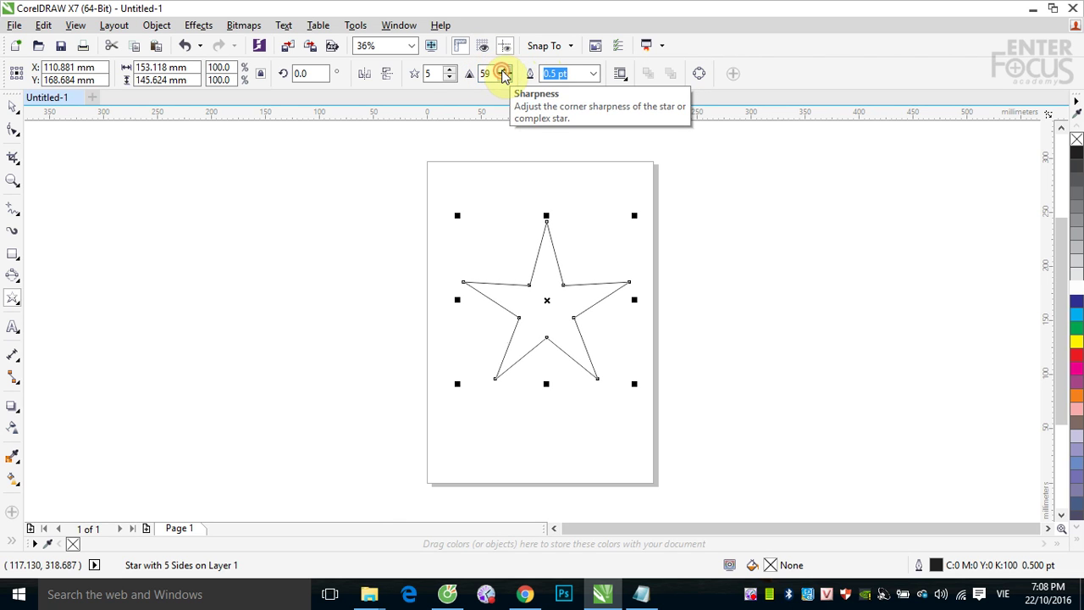
{"action": "left_click", "coordinate": [503, 70]}
{"action": "left_click", "coordinate": [504, 70]}
{"action": "left_click", "coordinate": [504, 70]}
{"action": "left_click", "coordinate": [504, 70]}
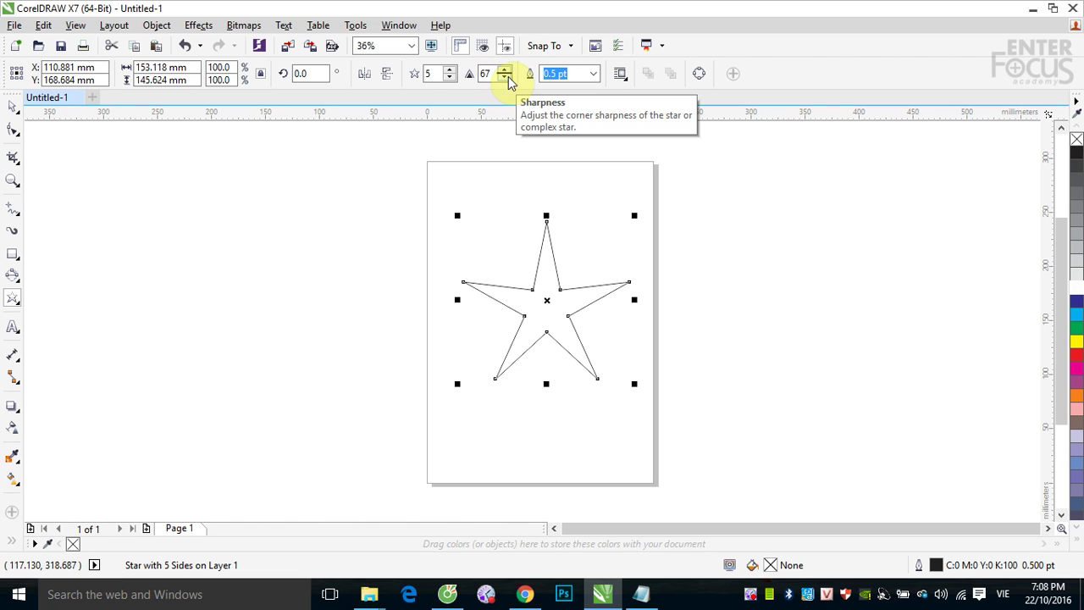
Lower the five-pointed star's sharpness gradually to 58.
{"action": "left_click", "coordinate": [506, 78]}
{"action": "left_click", "coordinate": [505, 78]}
{"action": "left_click", "coordinate": [504, 78]}
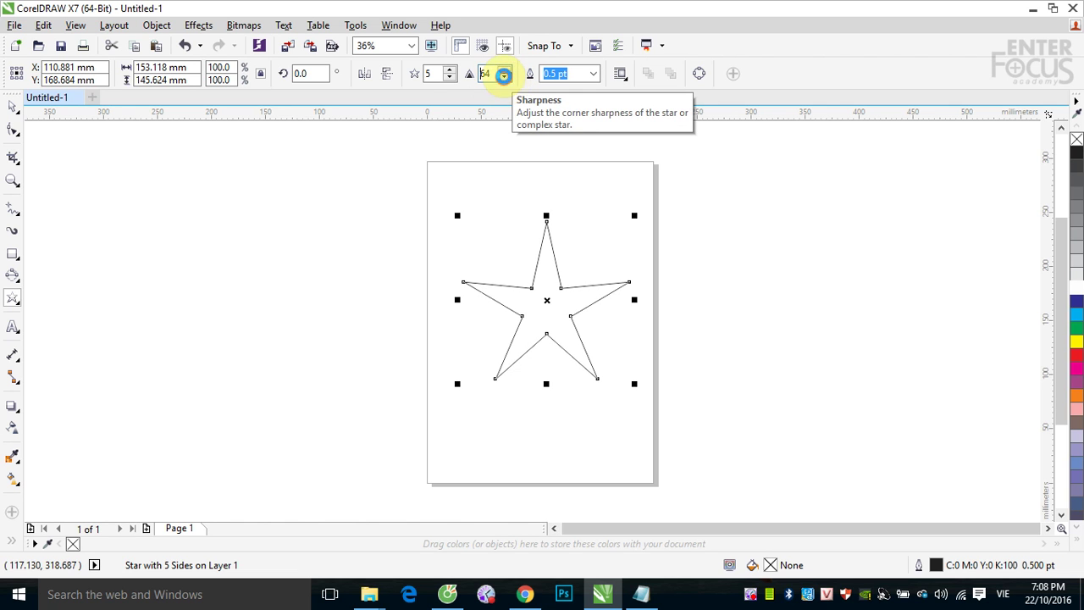
{"action": "left_click", "coordinate": [505, 78]}
{"action": "left_click", "coordinate": [503, 77]}
{"action": "left_click", "coordinate": [503, 76]}
{"action": "left_click", "coordinate": [503, 76]}
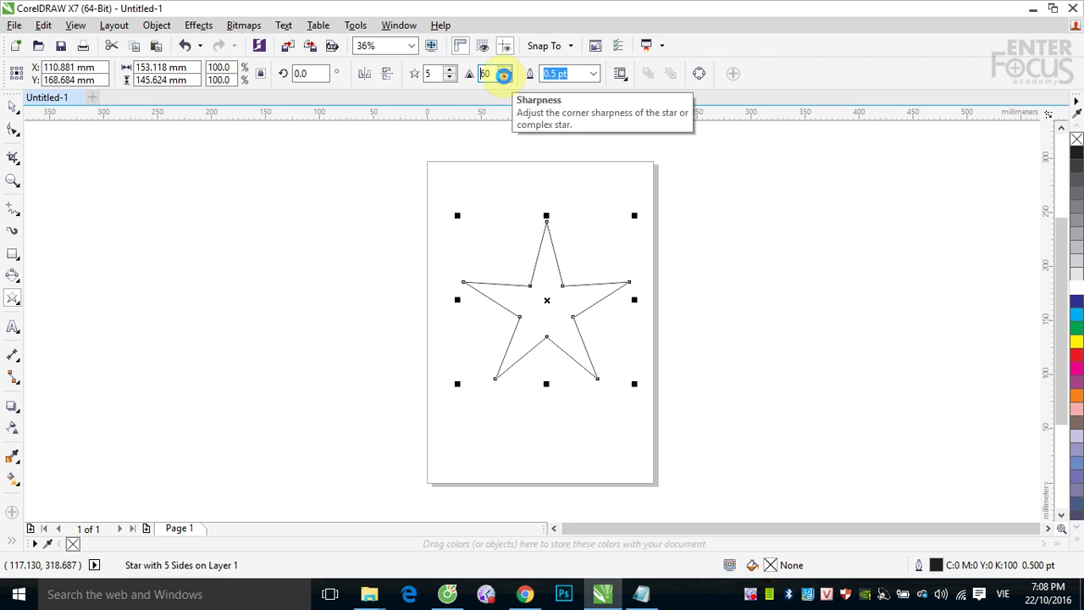
{"action": "left_click", "coordinate": [503, 77]}
Set the five-pointed star's sharpness to 30.
{"action": "double_click", "coordinate": [487, 75]}
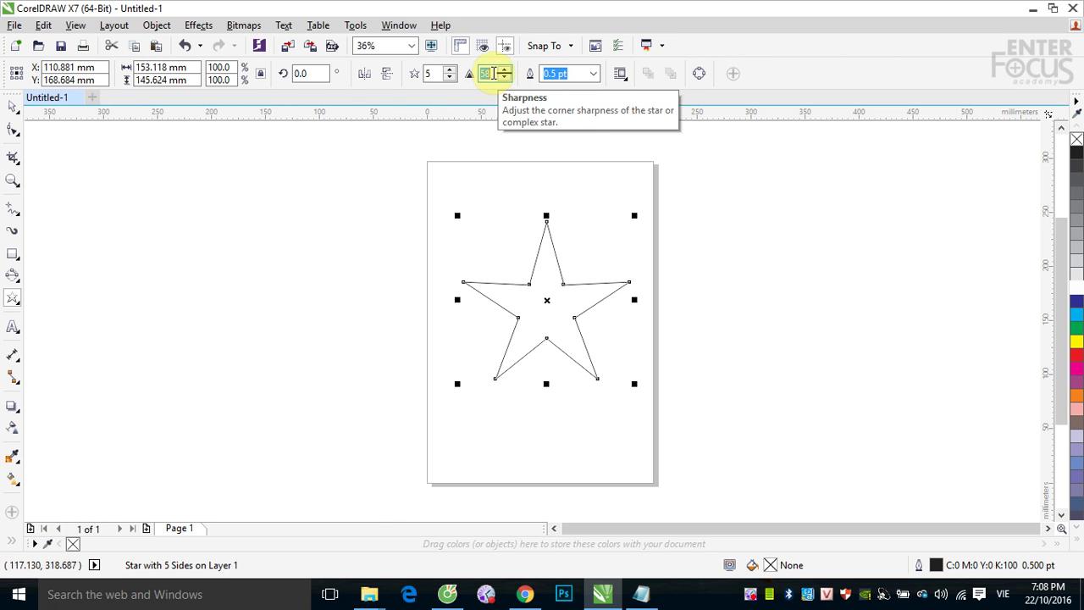
{"action": "type", "text": "30"}
{"action": "key", "text": "Return"}
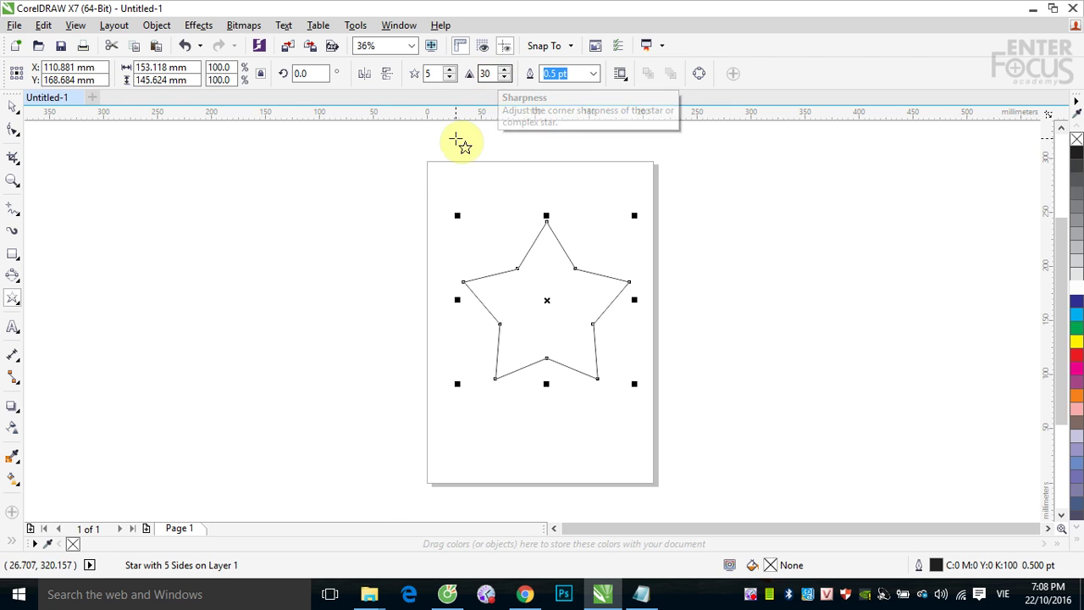
Select the five-pointed star with the Pick tool and delete it.
{"action": "left_click", "coordinate": [6, 110]}
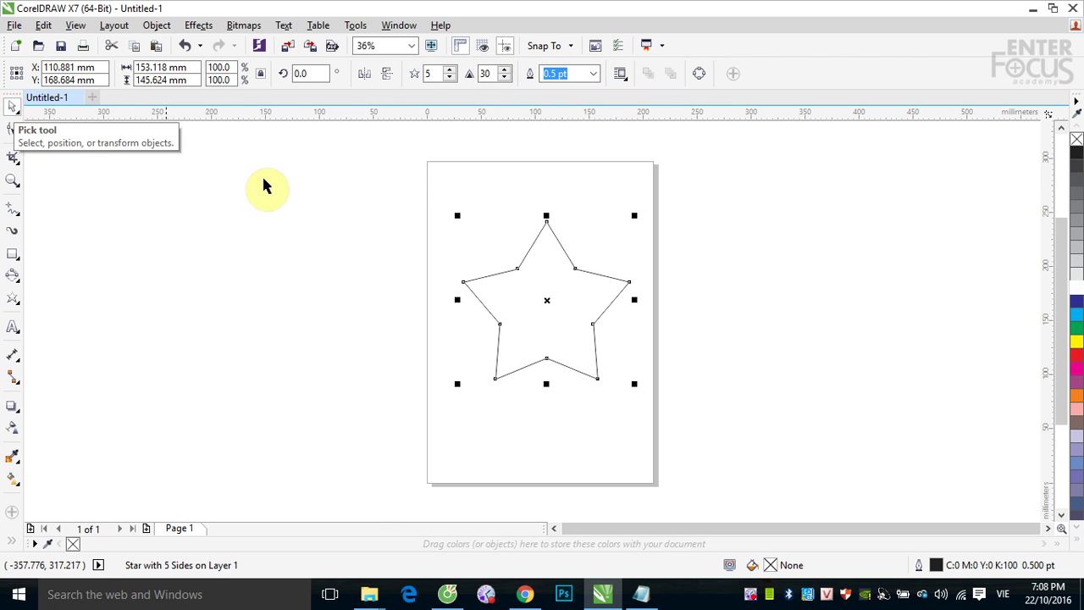
{"action": "left_click", "coordinate": [590, 276]}
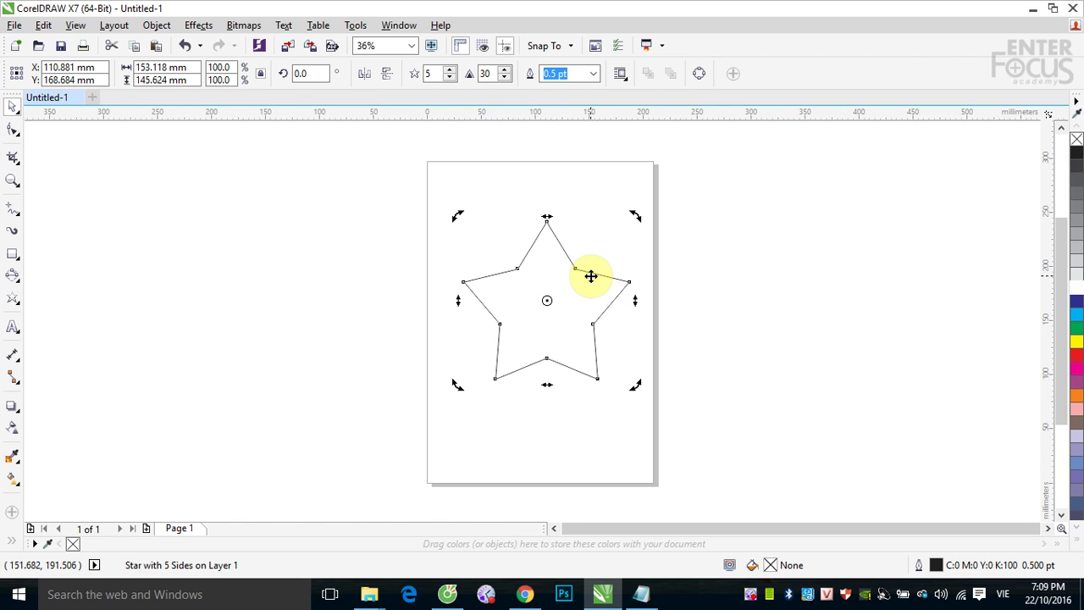
{"action": "key", "text": "Delete"}
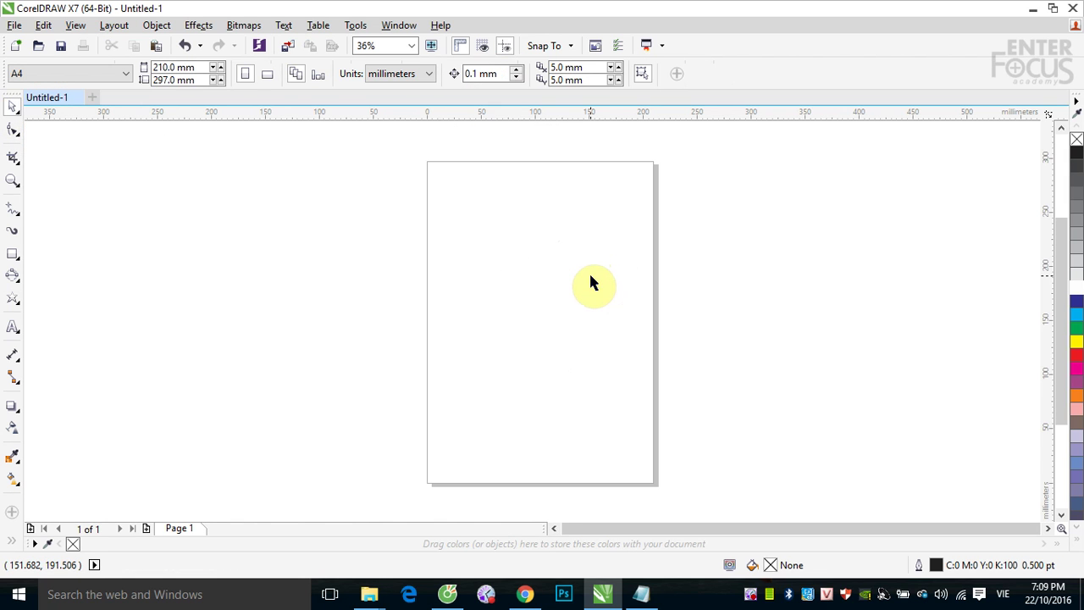
Draw a five-pointed complex star about 83 mm wide and 79 mm high near the middle of the page.
{"action": "left_click", "coordinate": [16, 301]}
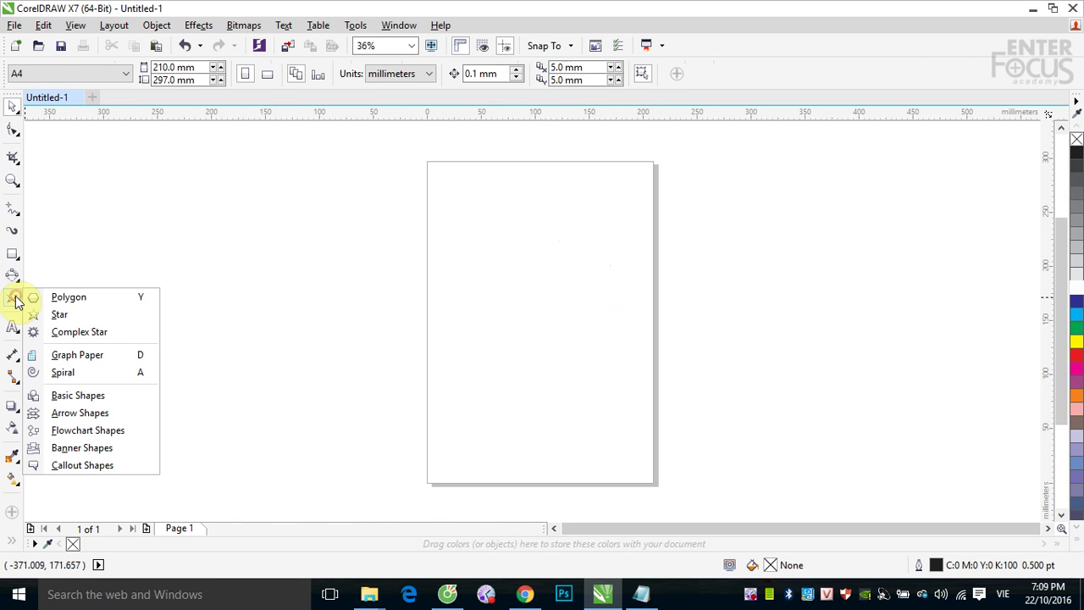
{"action": "left_click", "coordinate": [127, 332]}
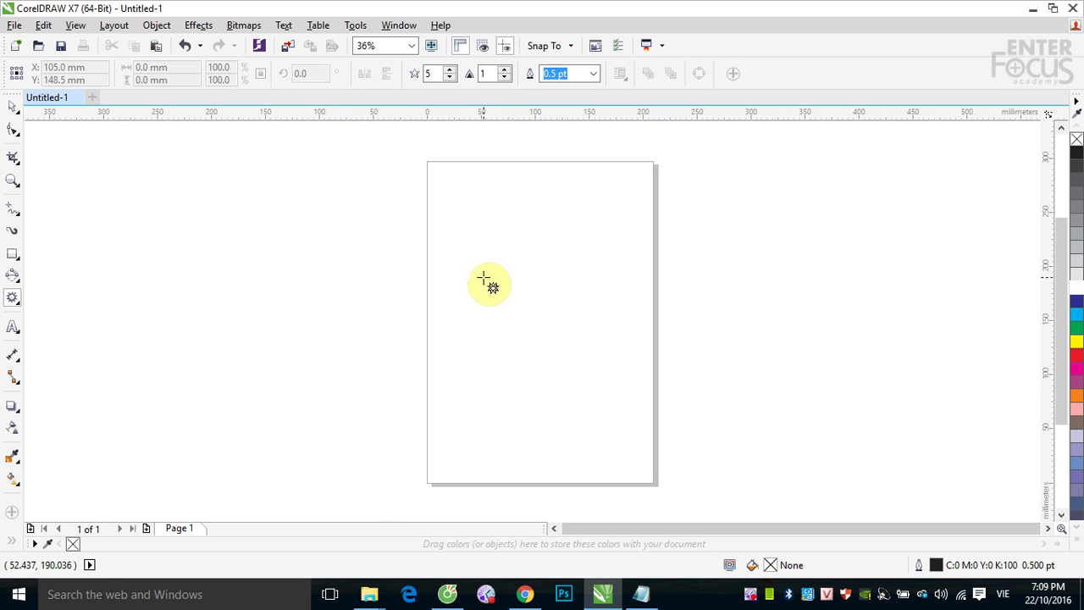
{"action": "left_click_drag", "start_coordinate": [483, 278], "coordinate": [580, 367]}
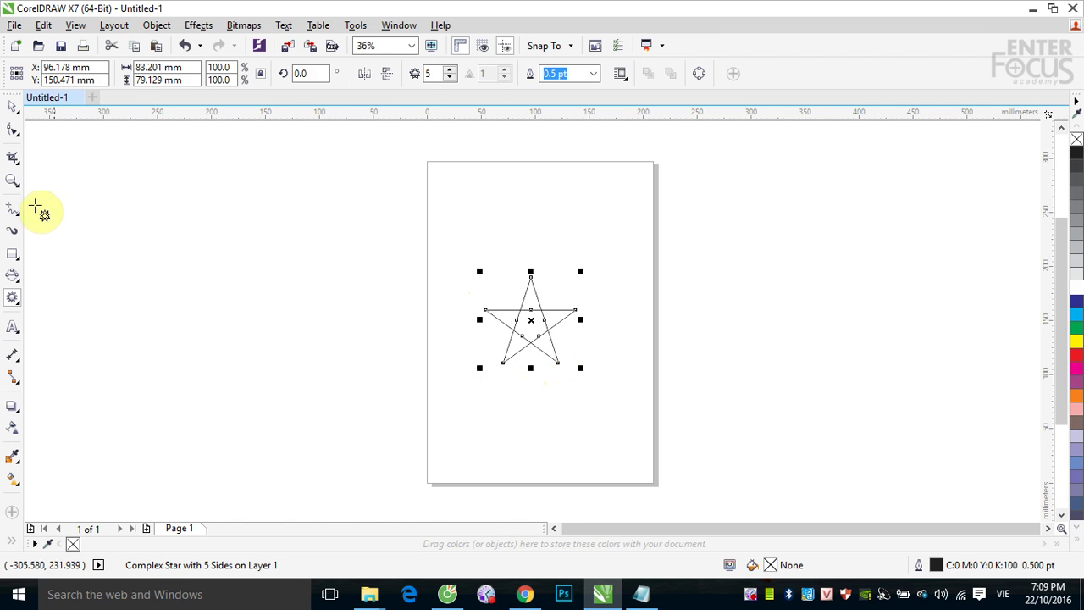
Draw a plain five-pointed star about 86 mm wide and 82 mm high across the page's left edge, beside the complex star.
{"action": "left_click", "coordinate": [13, 298]}
{"action": "left_click", "coordinate": [61, 314]}
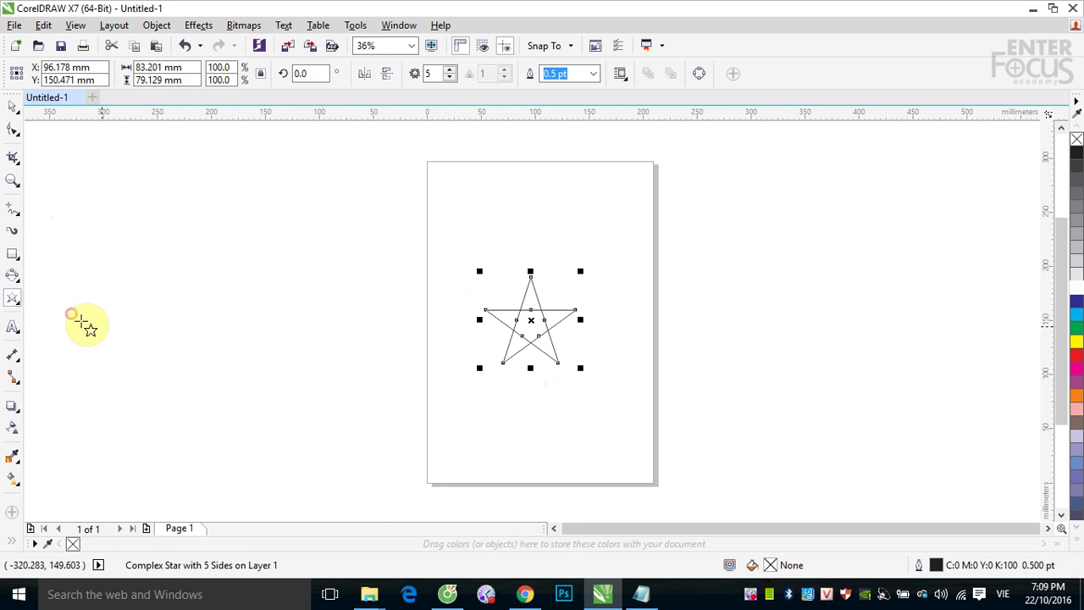
{"action": "left_click_drag", "start_coordinate": [379, 301], "coordinate": [462, 396]}
Move the complex star to the right half of the page and the plain star onto the left half, level with it.
{"action": "left_click", "coordinate": [13, 105]}
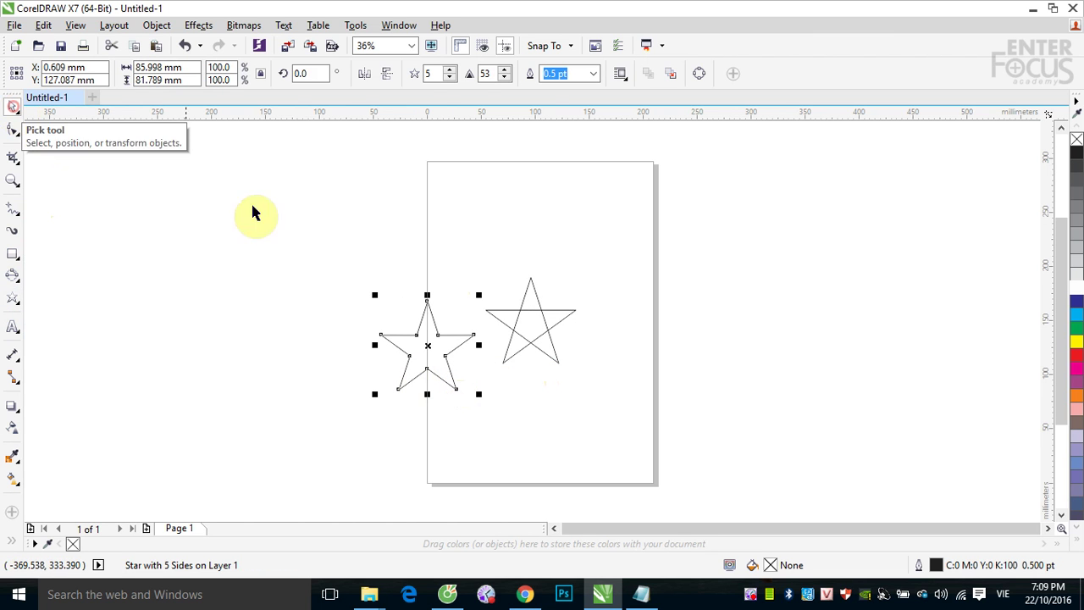
{"action": "left_click", "coordinate": [542, 320]}
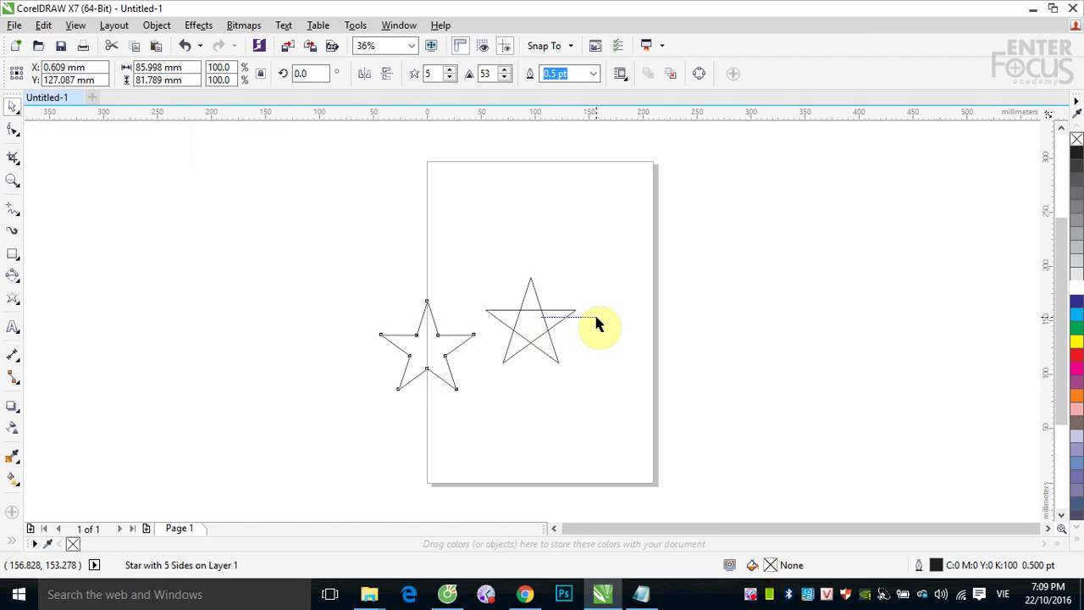
{"action": "left_click", "coordinate": [550, 343]}
{"action": "left_click_drag", "start_coordinate": [533, 321], "coordinate": [596, 327]}
{"action": "left_click", "coordinate": [466, 343]}
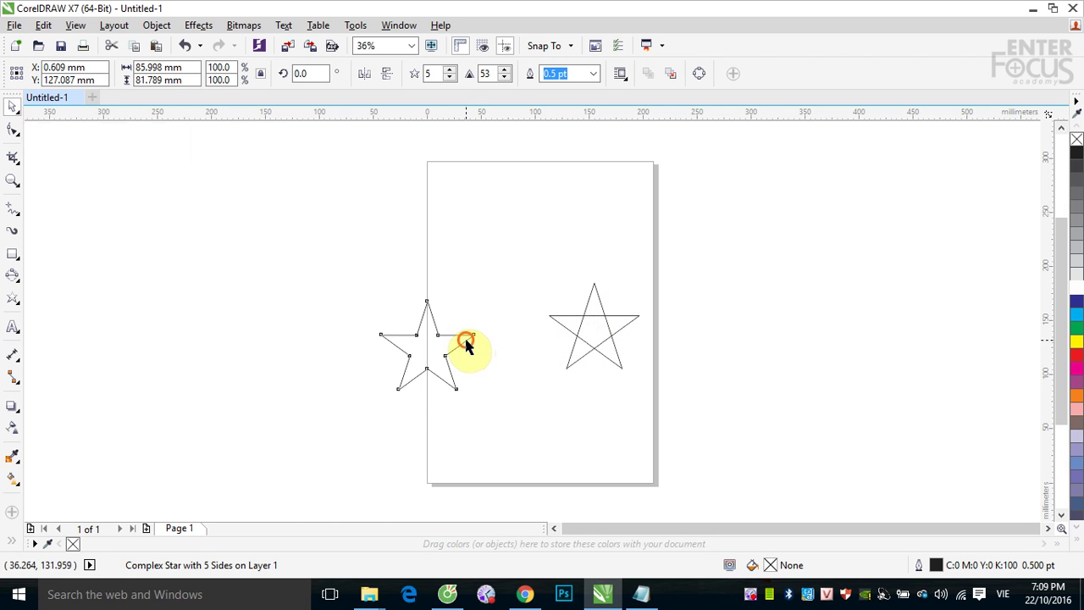
{"action": "left_click_drag", "start_coordinate": [430, 346], "coordinate": [493, 328]}
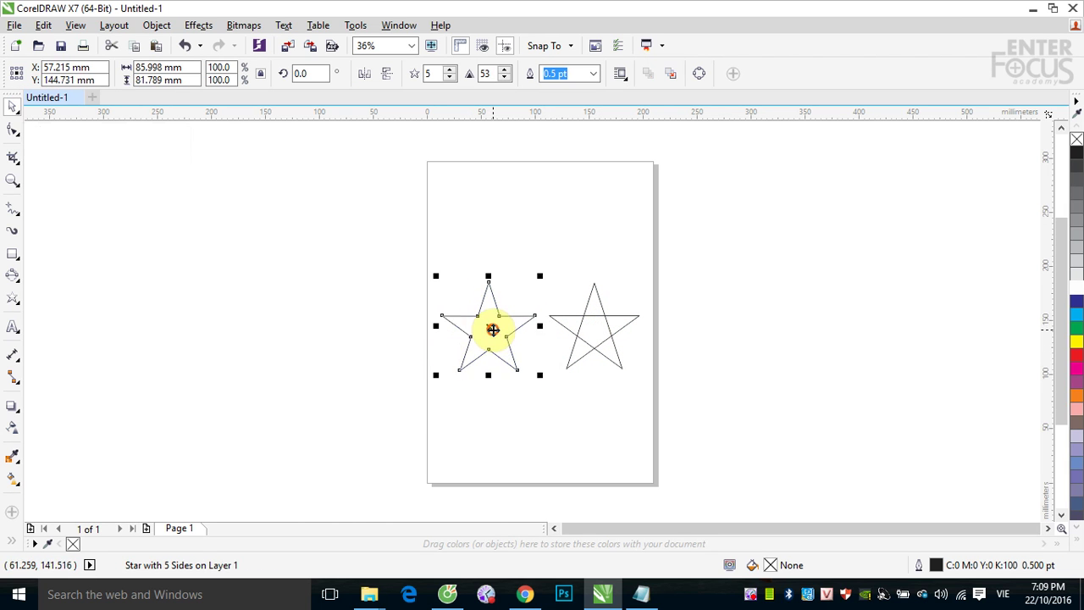
{"action": "left_click", "coordinate": [742, 367]}
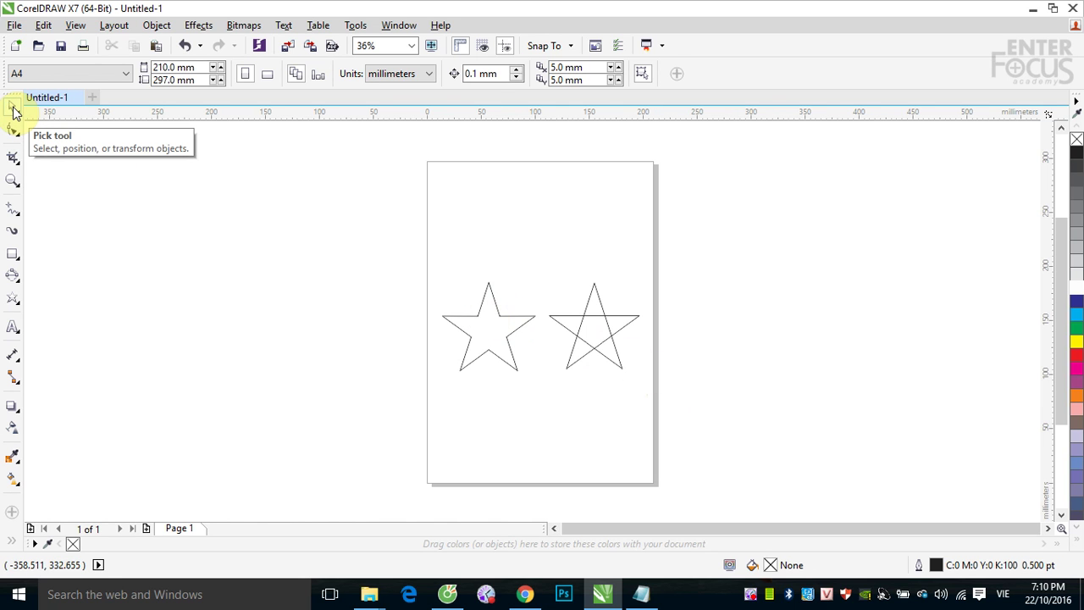
Fill both the plain star and the complex star with red.
{"action": "left_click", "coordinate": [507, 317]}
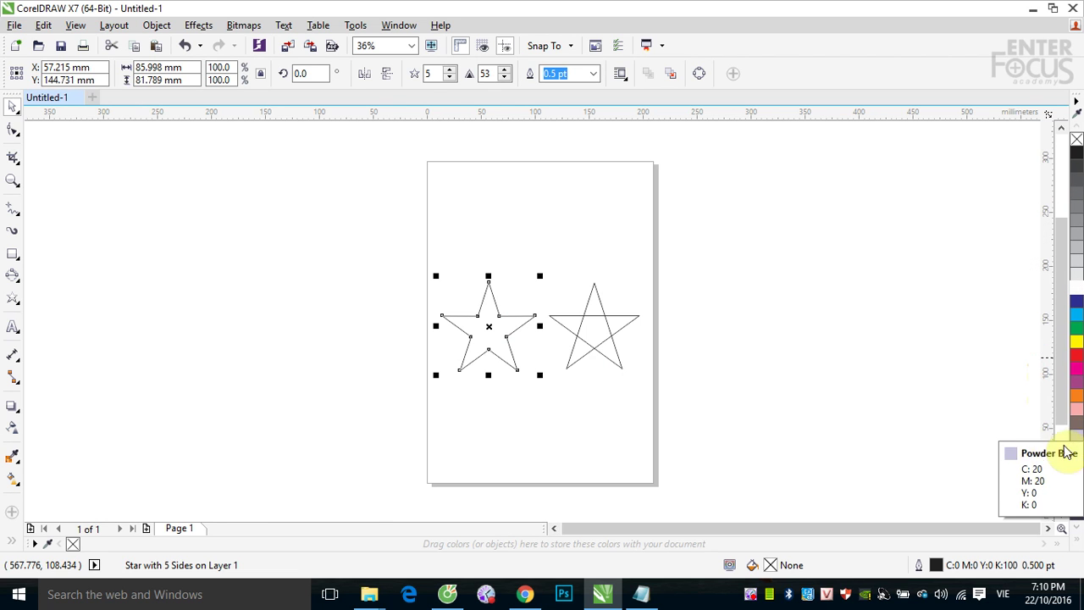
{"action": "left_click", "coordinate": [1076, 356]}
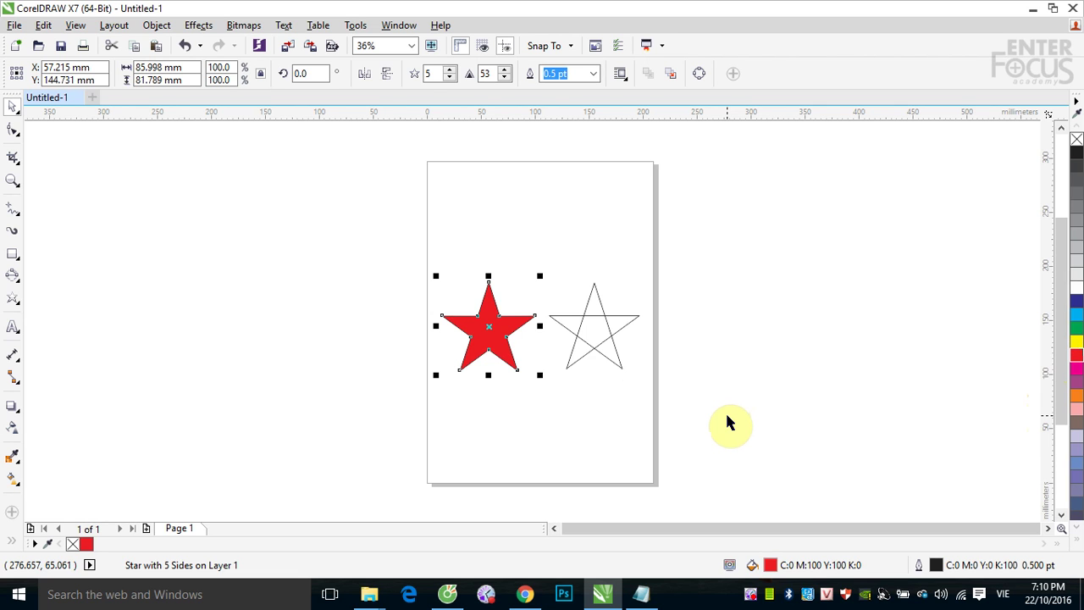
{"action": "left_click", "coordinate": [608, 320]}
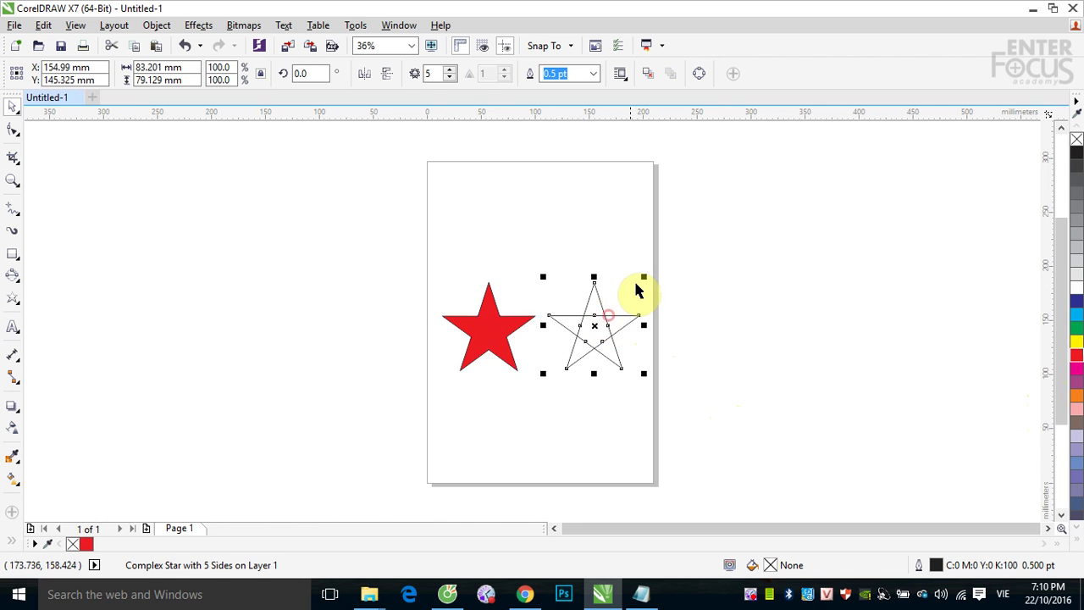
{"action": "left_click", "coordinate": [1076, 359]}
{"action": "left_click", "coordinate": [850, 411]}
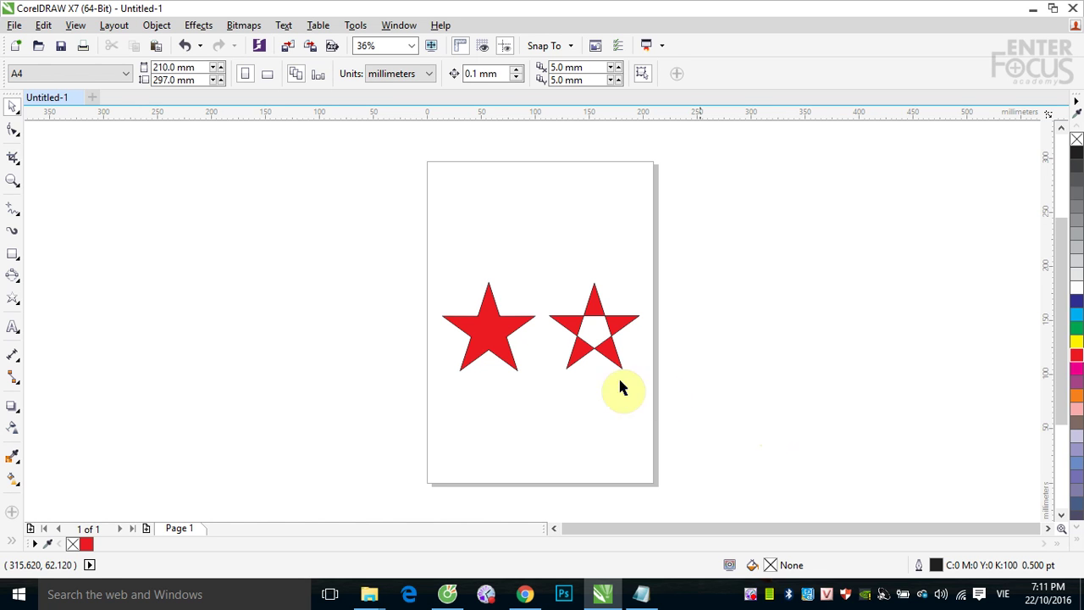
Reduce the plain star to 3 points and try to lower the complex star's point count below 5.
{"action": "left_click", "coordinate": [474, 337]}
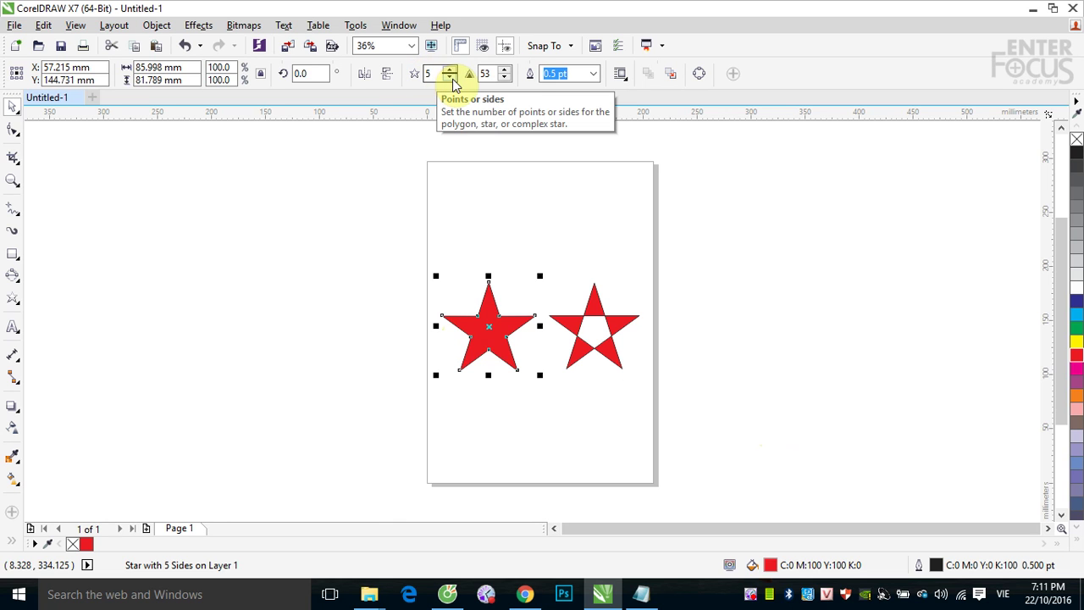
{"action": "left_click", "coordinate": [452, 78]}
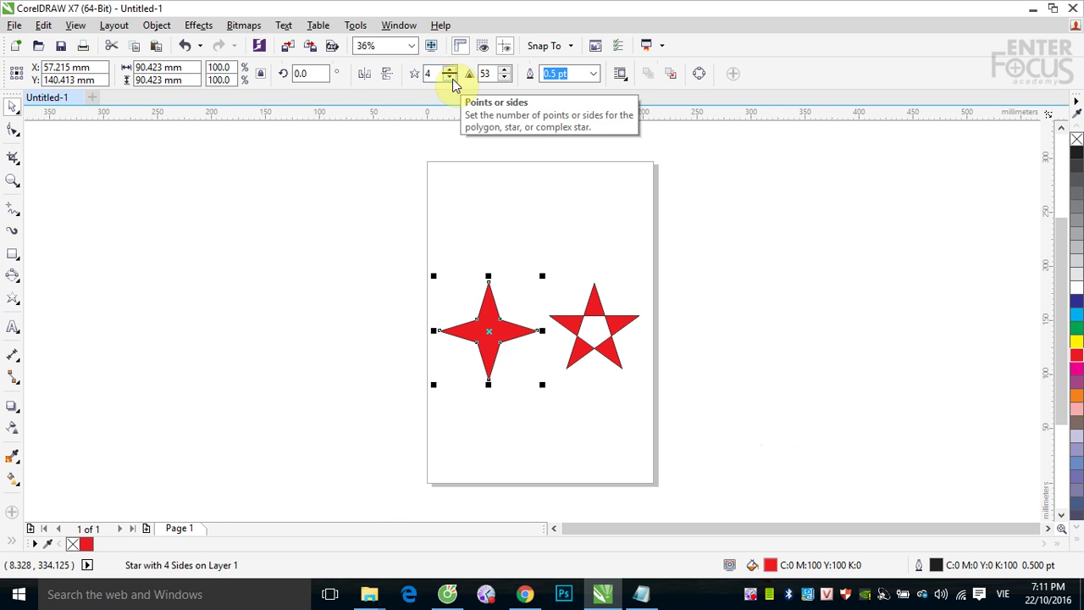
{"action": "left_click", "coordinate": [451, 78]}
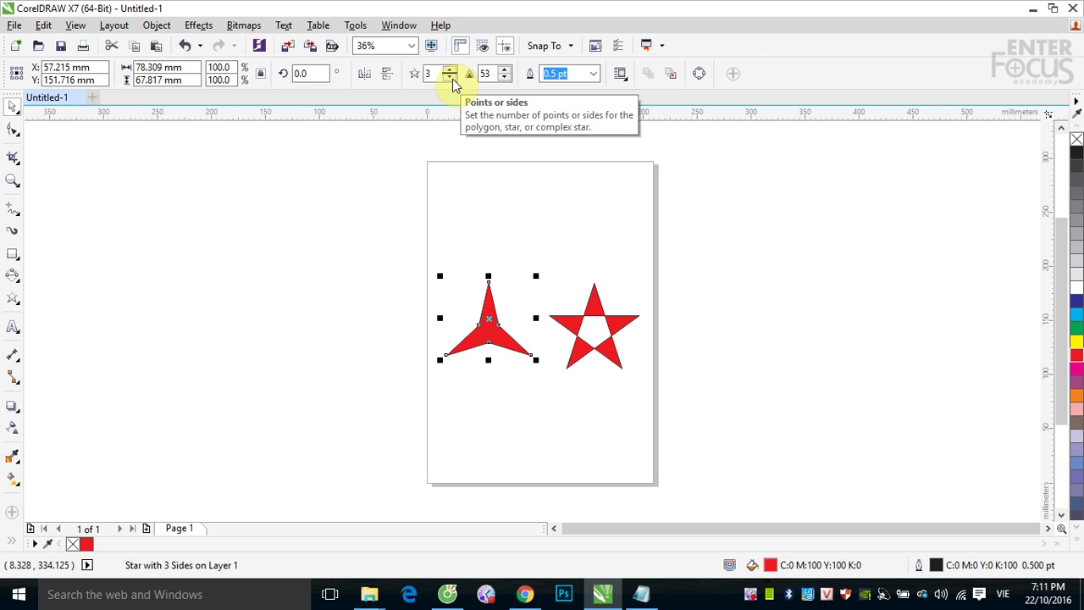
{"action": "left_click", "coordinate": [593, 311]}
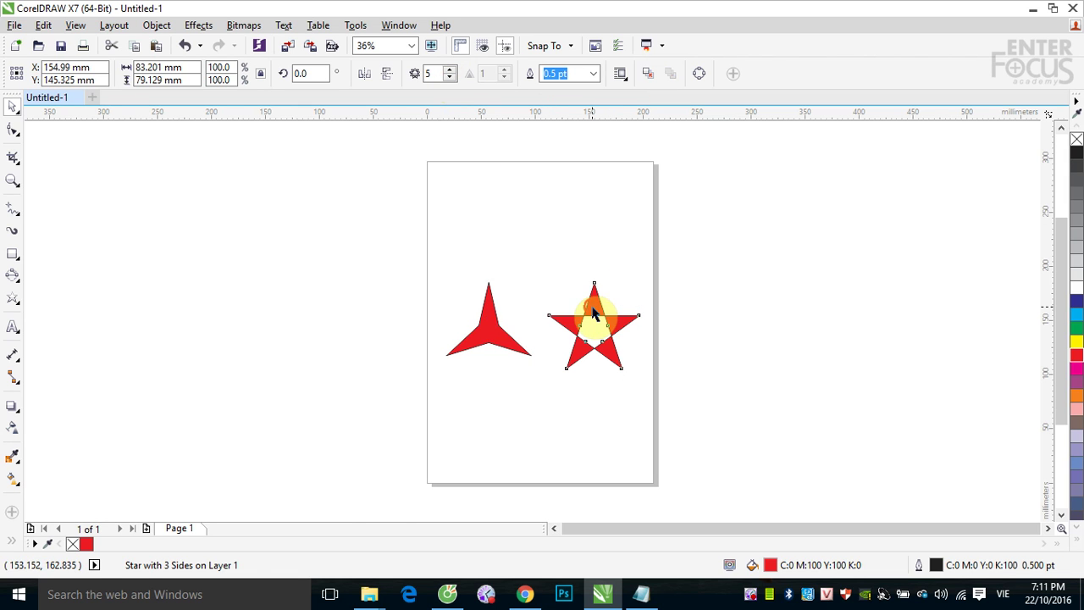
{"action": "left_click", "coordinate": [450, 76]}
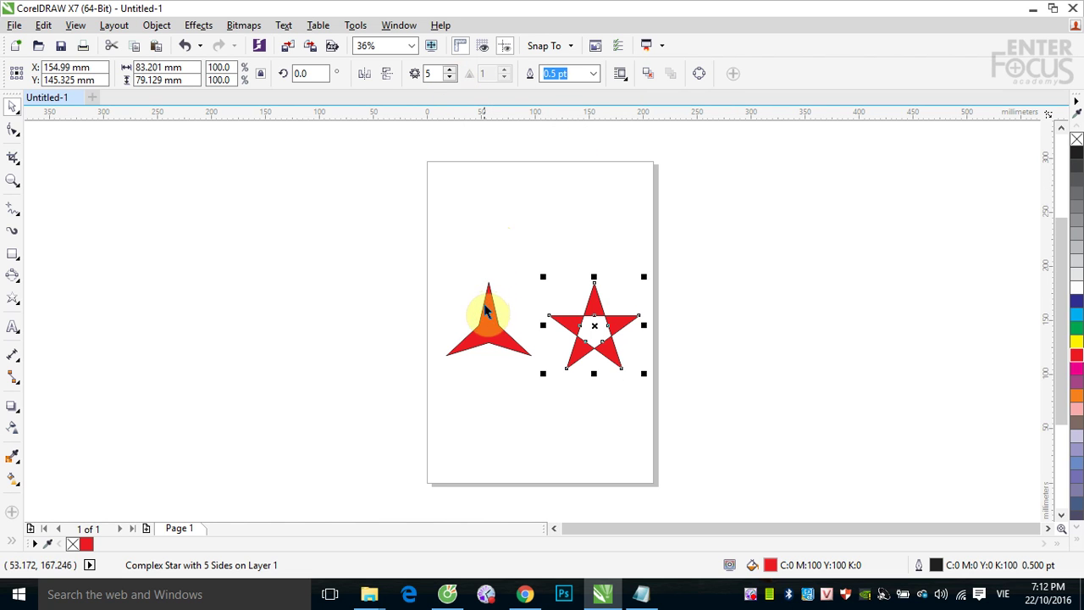
Move the three-pointed star off the page to its left and the complex star to the upper middle of the page.
{"action": "left_click_drag", "start_coordinate": [479, 307], "coordinate": [225, 279]}
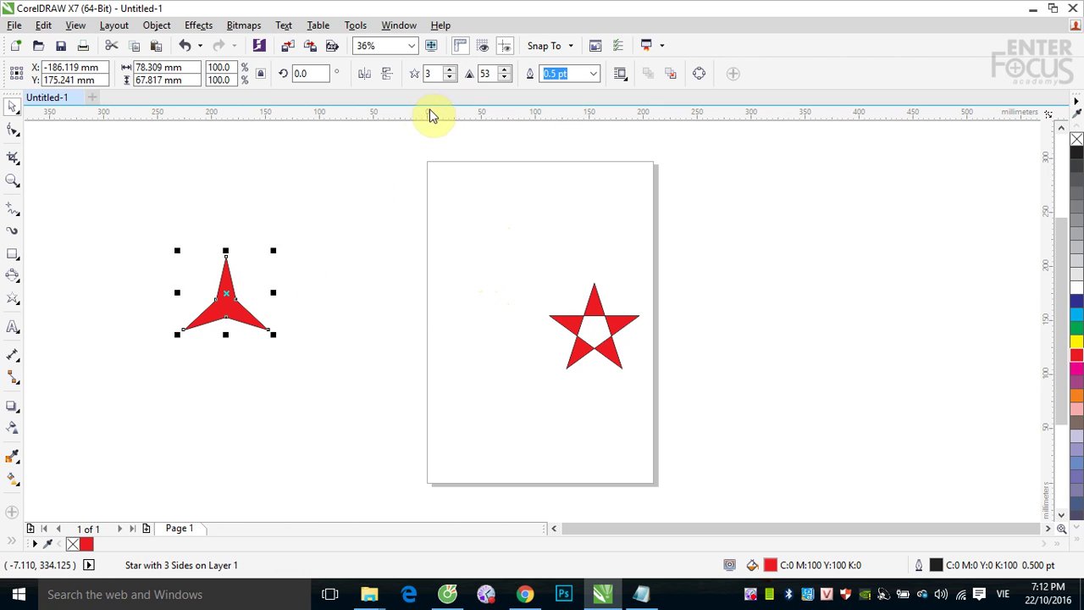
{"action": "left_click_drag", "start_coordinate": [605, 317], "coordinate": [538, 249]}
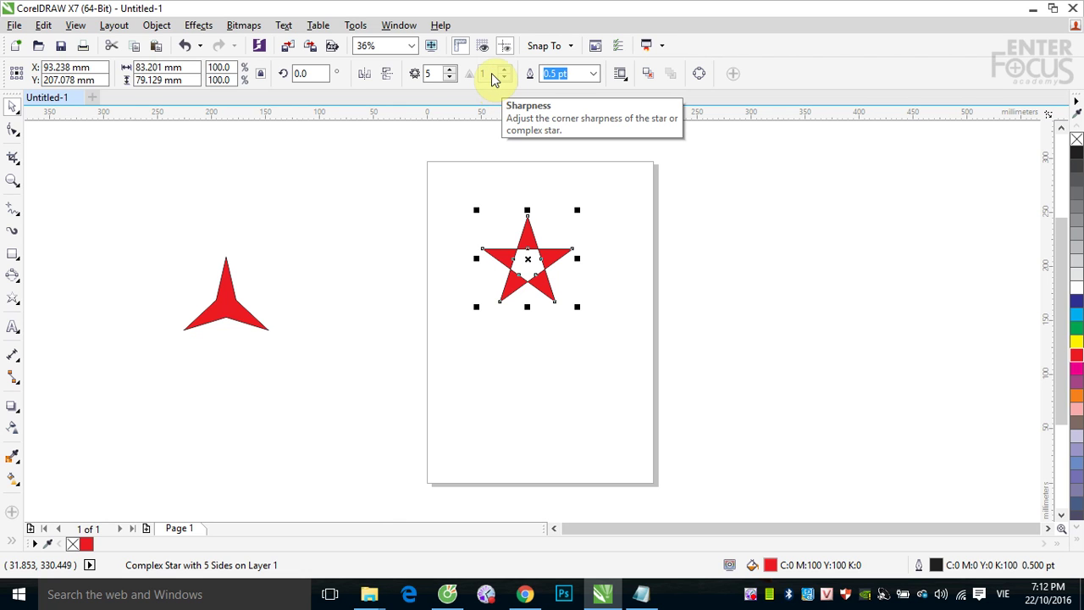
Set the complex star to 7 points and move it into the left half of the page.
{"action": "left_click", "coordinate": [449, 70]}
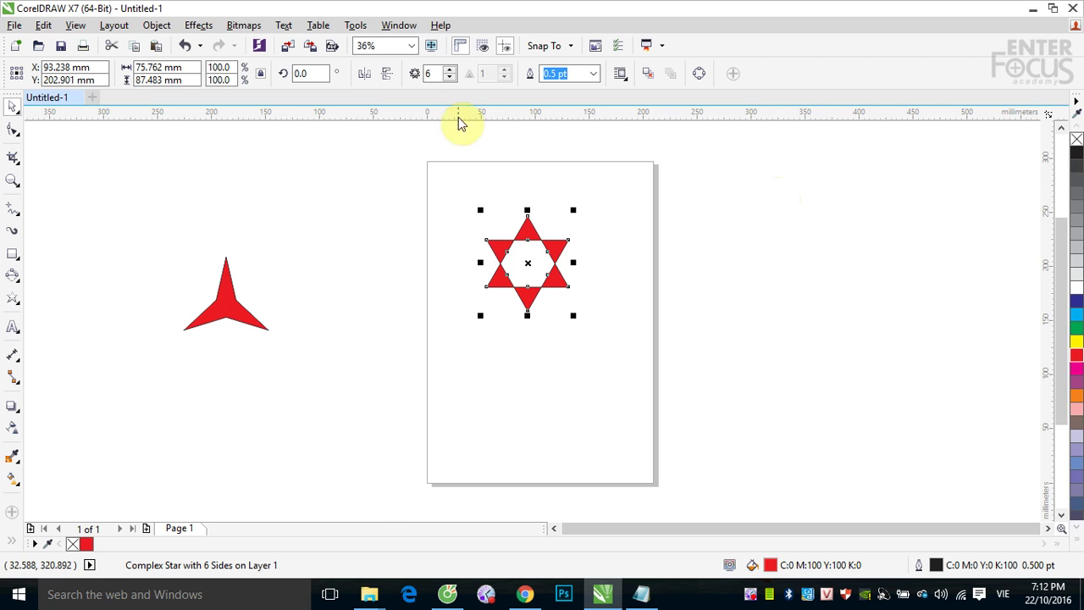
{"action": "left_click", "coordinate": [451, 71]}
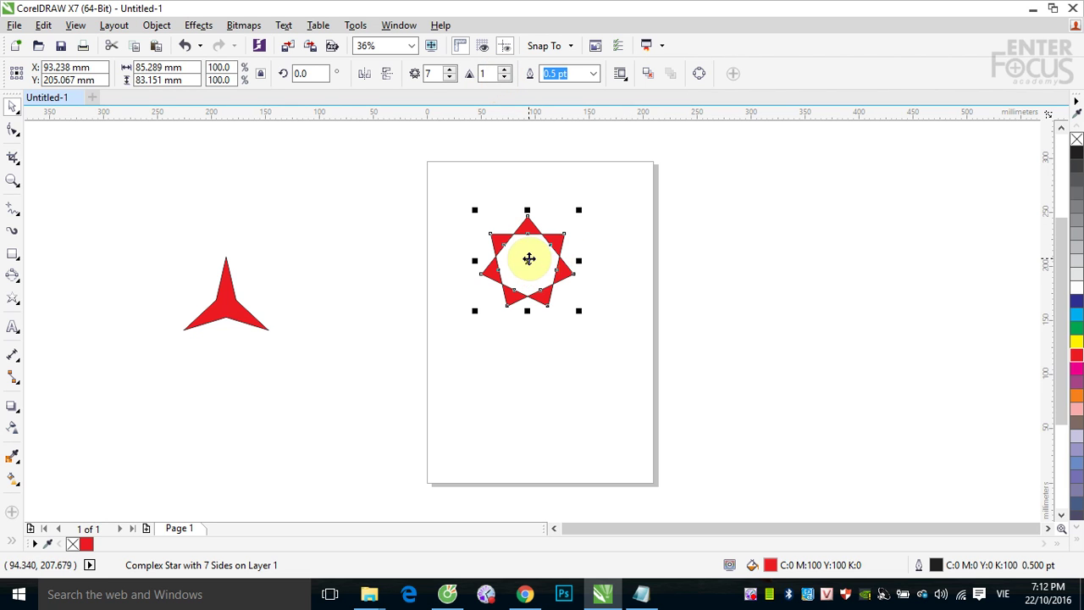
{"action": "left_click_drag", "start_coordinate": [529, 261], "coordinate": [485, 265]}
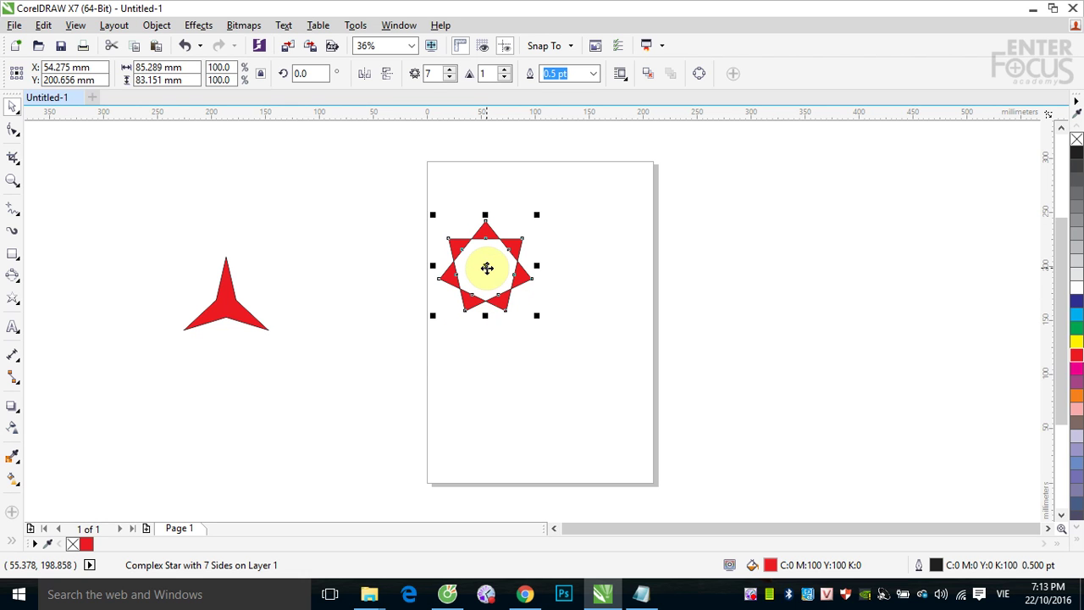
Copy the seven-pointed complex star level into the right half of the page and set the copy's sharpness to 2.
{"action": "left_click_drag", "start_coordinate": [487, 267], "coordinate": [593, 268]}
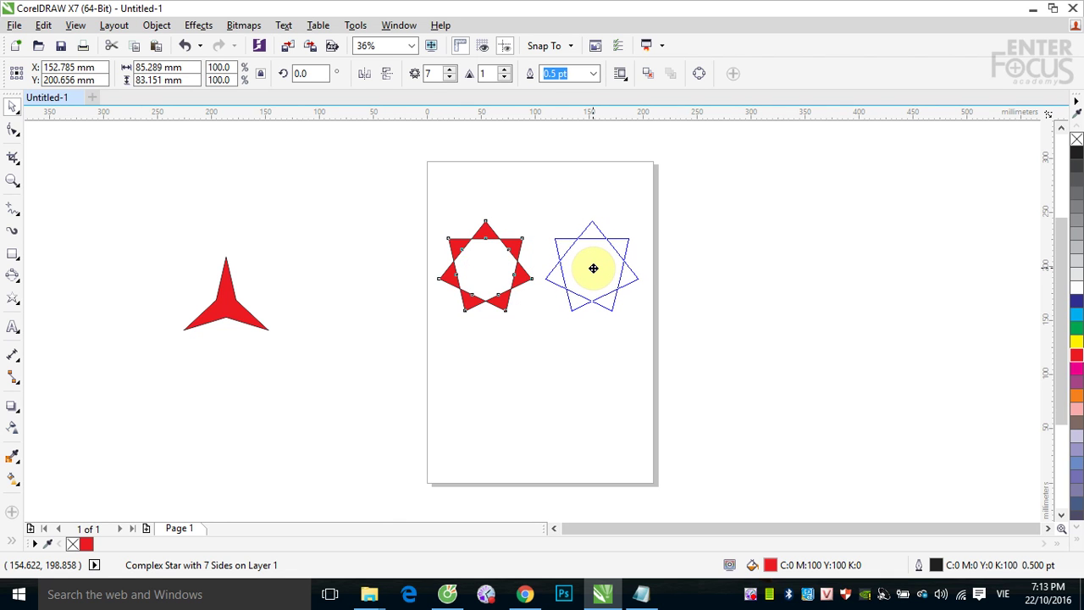
{"action": "right_click", "coordinate": [590, 266]}
{"action": "left_click_drag", "start_coordinate": [592, 267], "coordinate": [592, 267]}
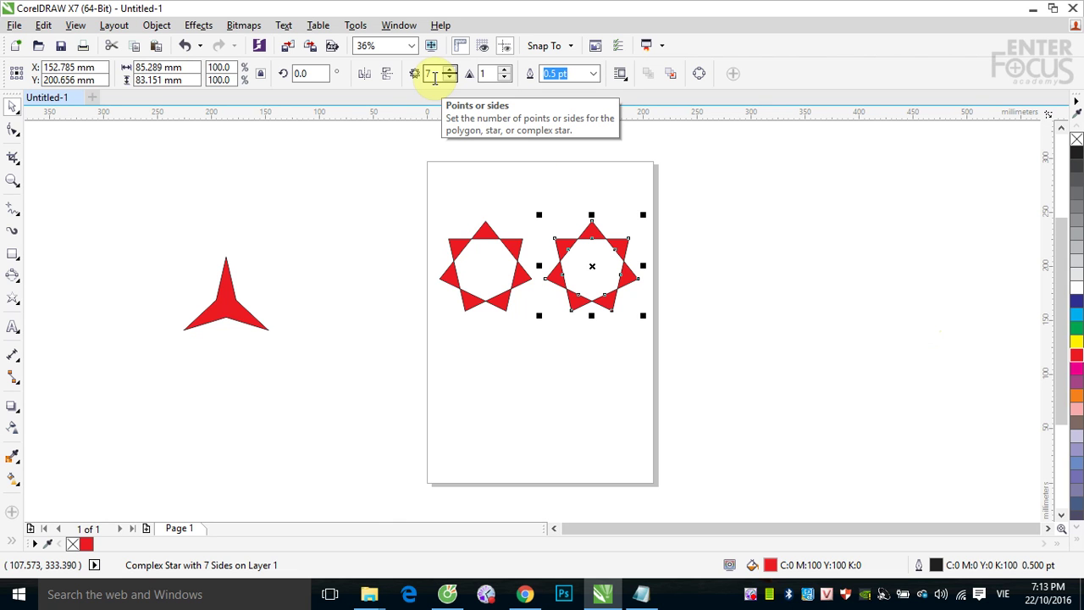
{"action": "left_click", "coordinate": [505, 69]}
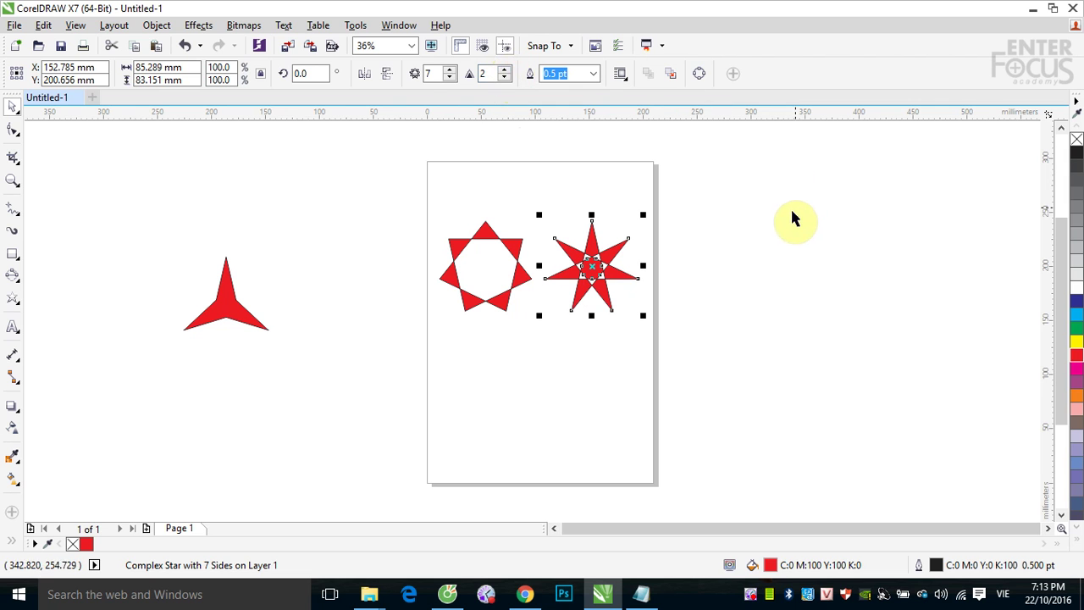
{"action": "left_click", "coordinate": [779, 254]}
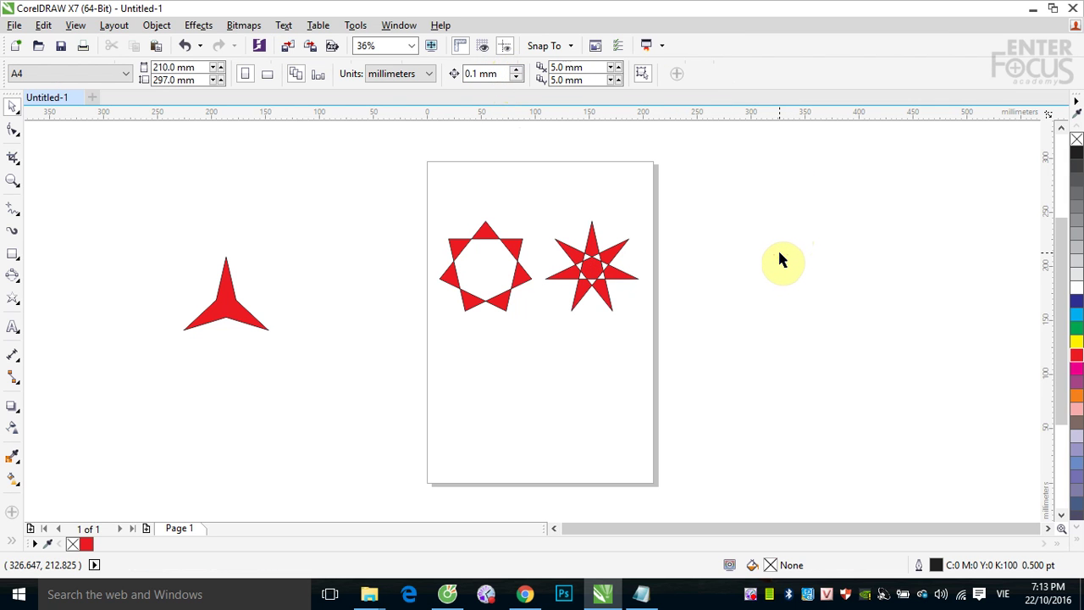
Set the complex star in the page's right half to 9 points, trying sharpness 3 before returning it to sharpness 2.
{"action": "key", "text": "z"}
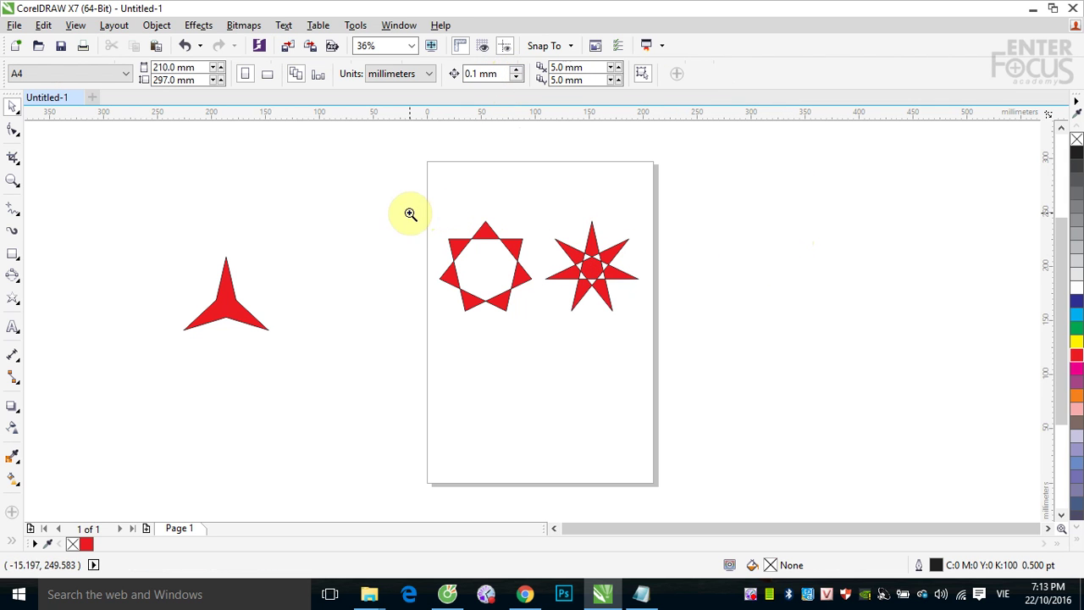
{"action": "left_click_drag", "start_coordinate": [414, 213], "coordinate": [692, 364]}
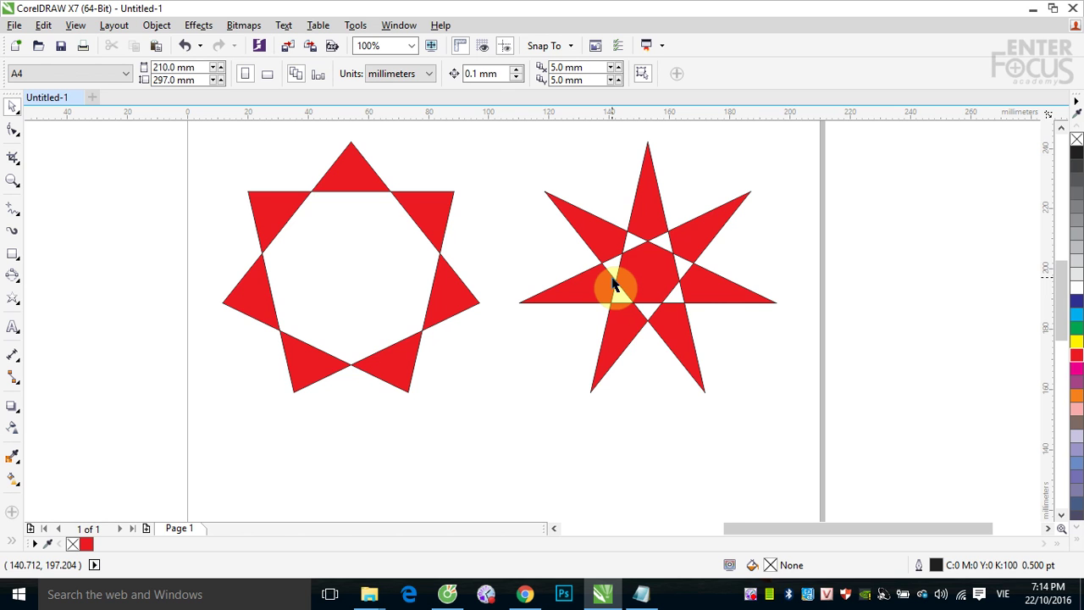
{"action": "scroll", "coordinate": [614, 286], "scroll_direction": "down", "scroll_amount": 4}
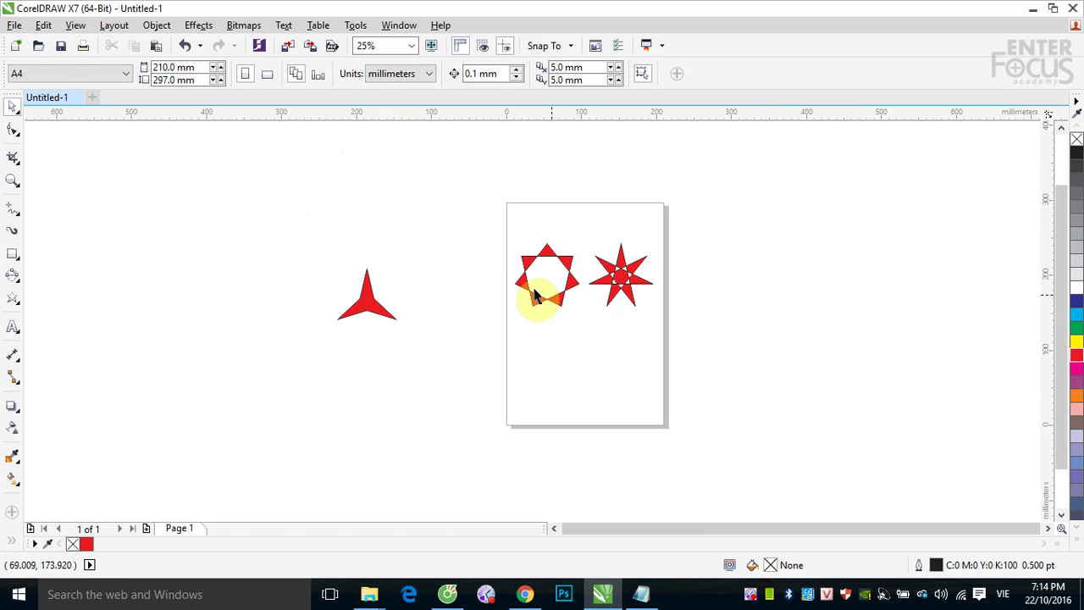
{"action": "left_click", "coordinate": [619, 277]}
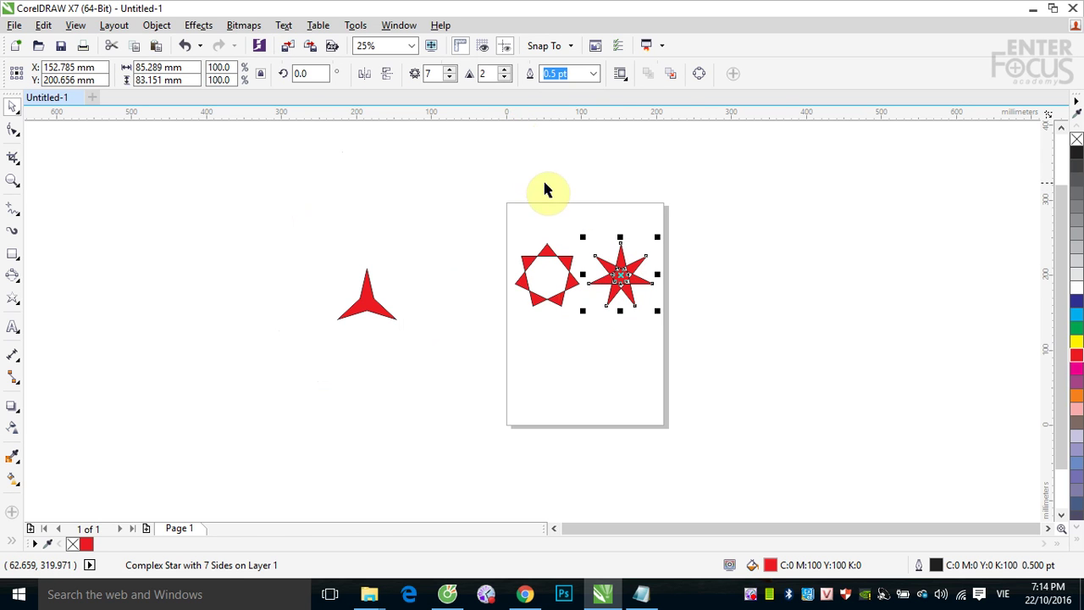
{"action": "left_click", "coordinate": [505, 73]}
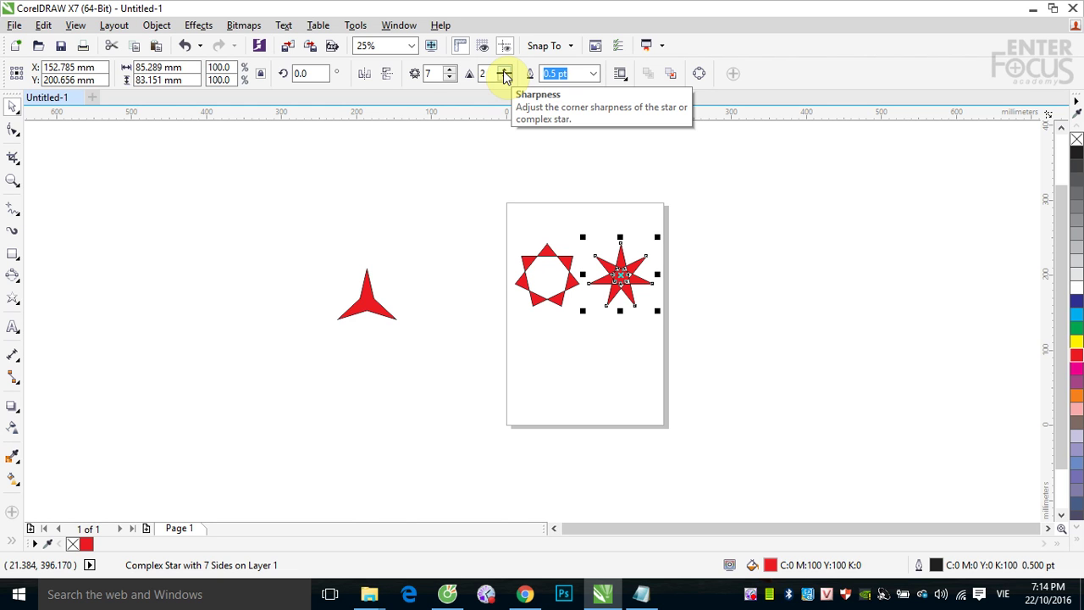
{"action": "left_click", "coordinate": [448, 72]}
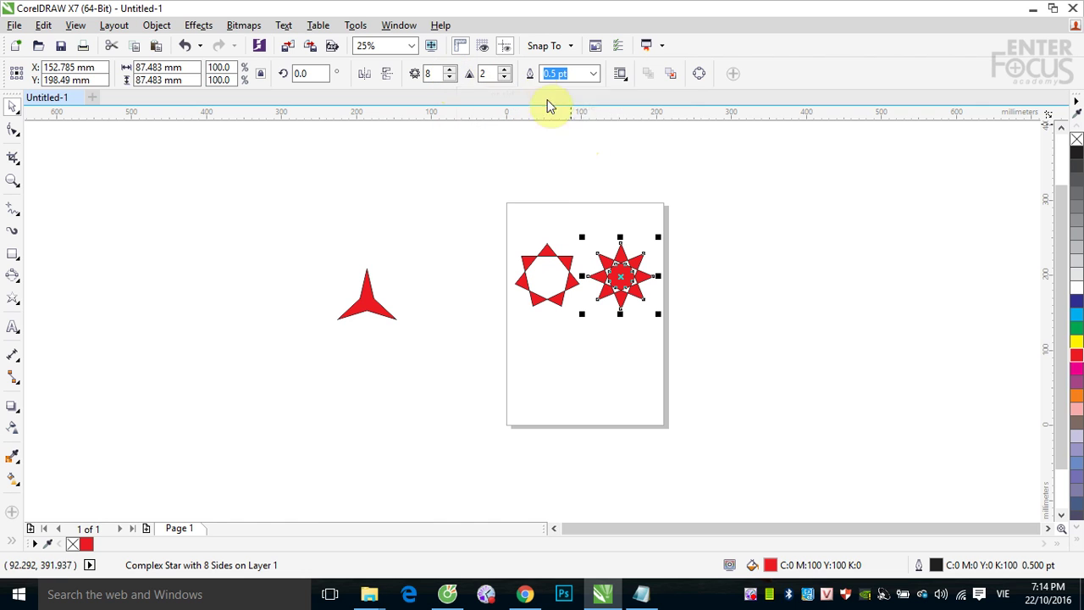
{"action": "left_click", "coordinate": [506, 74]}
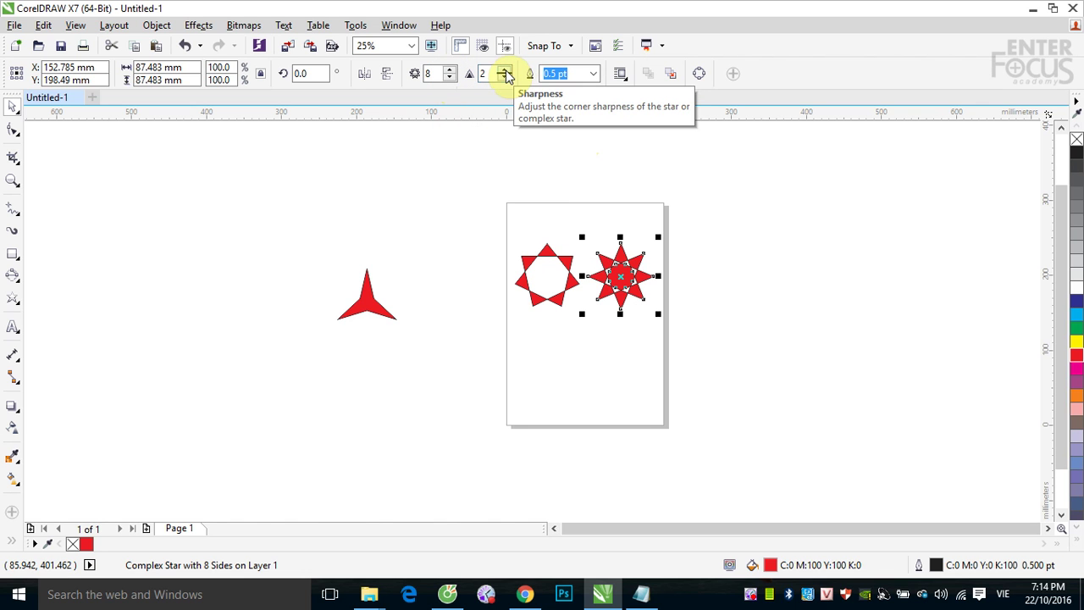
{"action": "left_click", "coordinate": [449, 70]}
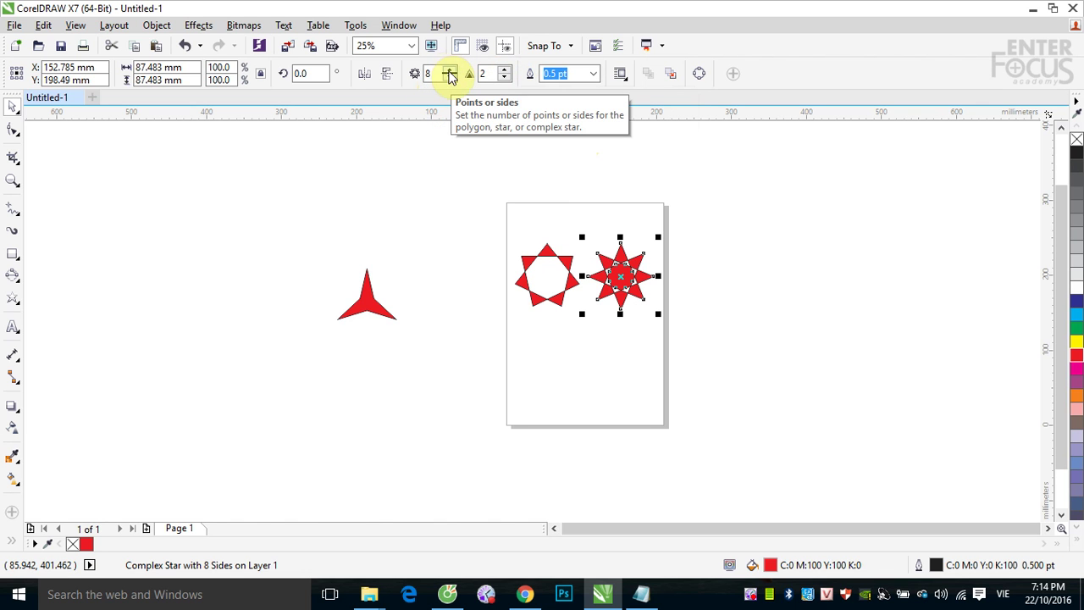
{"action": "left_click", "coordinate": [506, 71]}
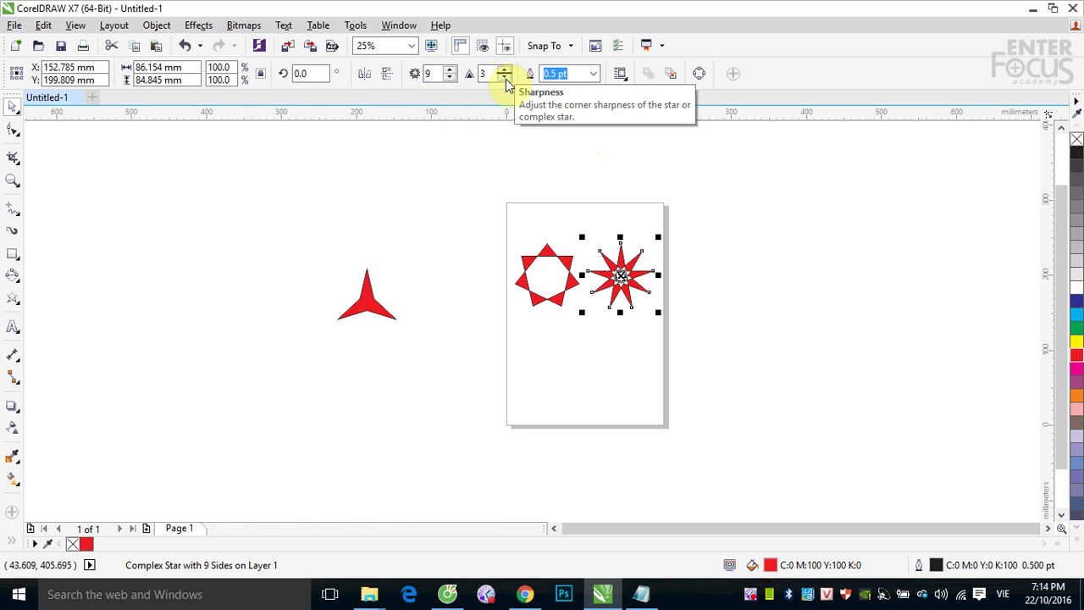
{"action": "left_click", "coordinate": [505, 78]}
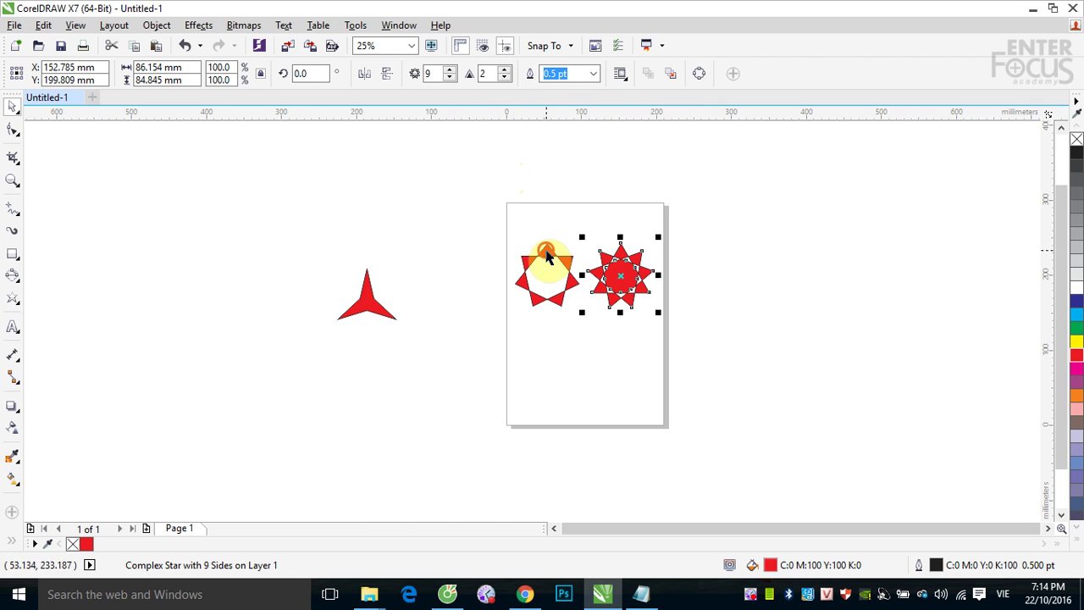
Set the complex star in the page's left half to 9 points.
{"action": "left_click", "coordinate": [544, 247]}
{"action": "left_click", "coordinate": [450, 71]}
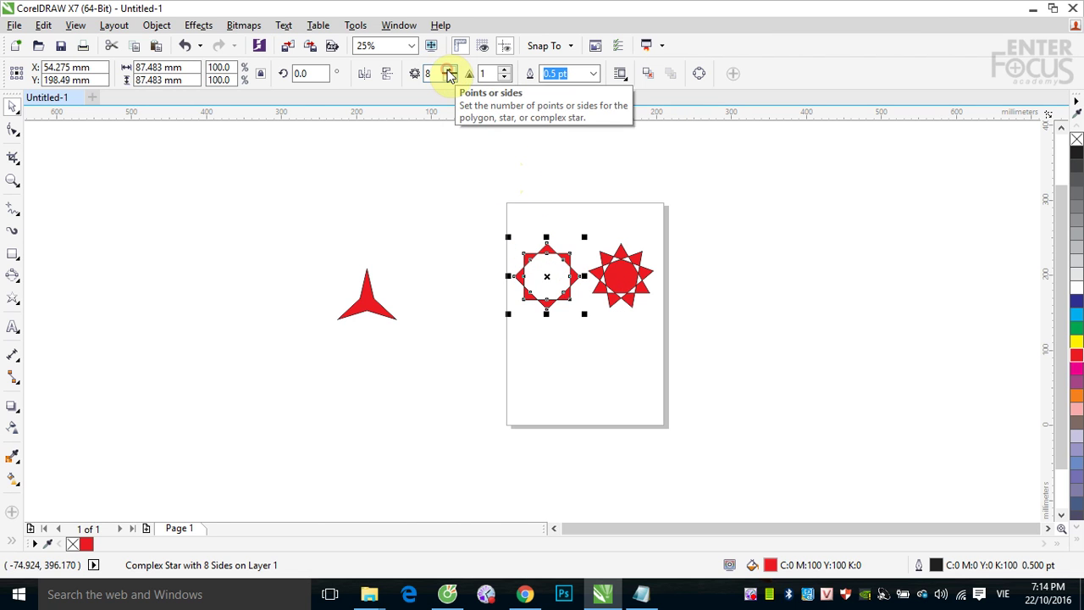
{"action": "left_click", "coordinate": [450, 70]}
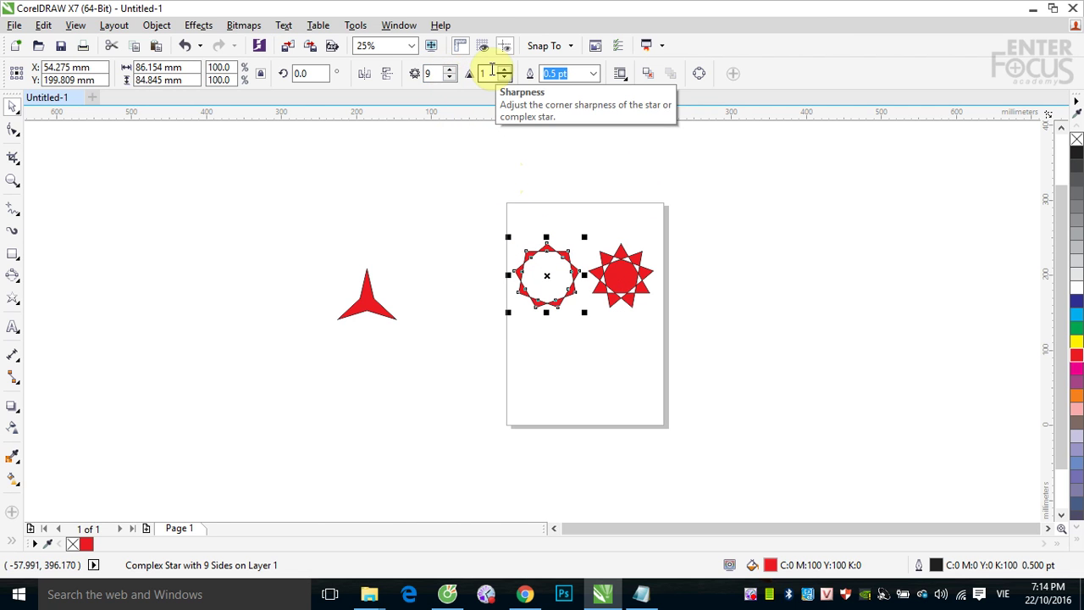
Copy the nine-pointed star with sharpness 2 just beyond the page's right edge, set the copy's sharpness to 3, and compare the three stars.
{"action": "left_click", "coordinate": [623, 276]}
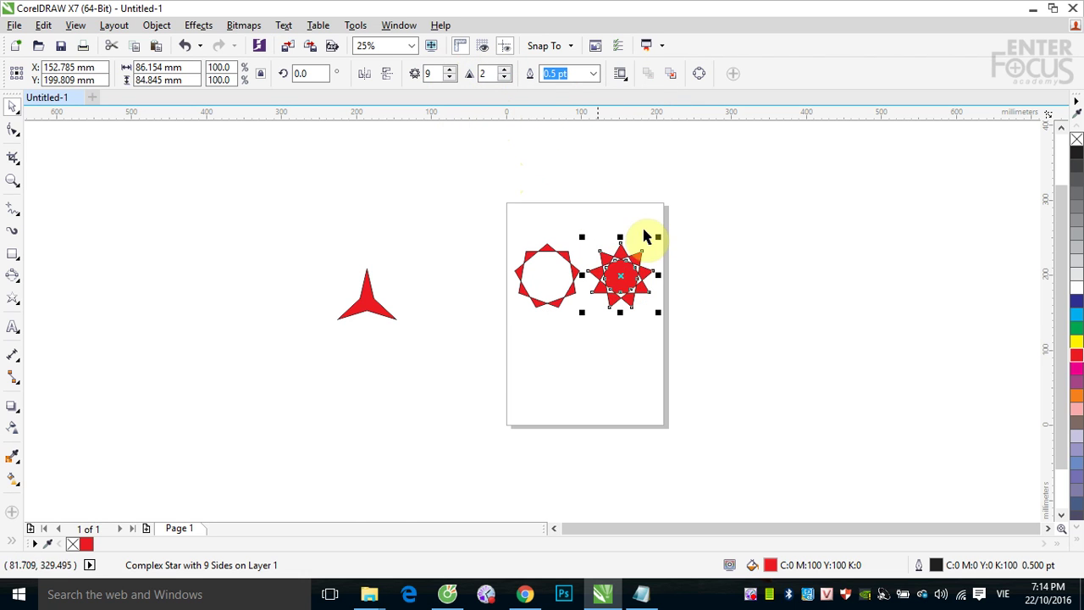
{"action": "left_click_drag", "start_coordinate": [619, 273], "coordinate": [699, 275]}
{"action": "right_click", "coordinate": [699, 276]}
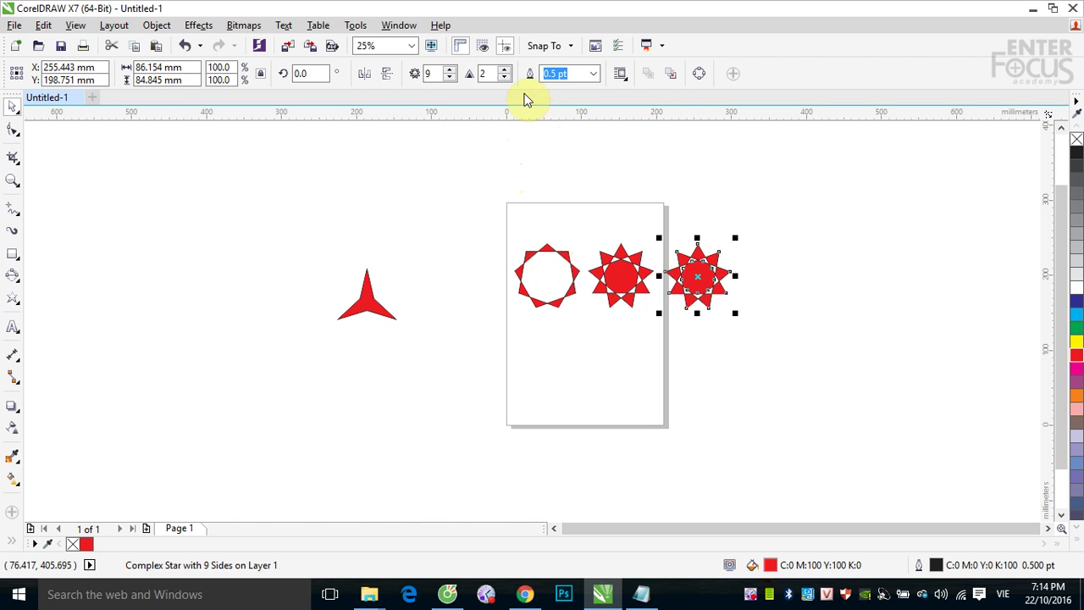
{"action": "left_click", "coordinate": [504, 69]}
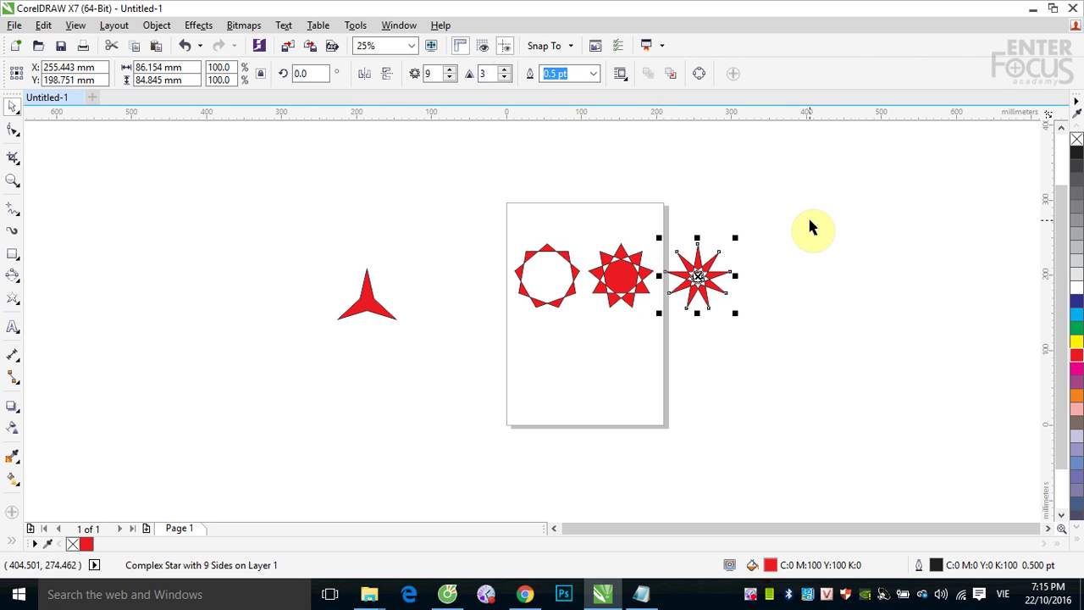
{"action": "left_click_drag", "start_coordinate": [507, 235], "coordinate": [740, 314]}
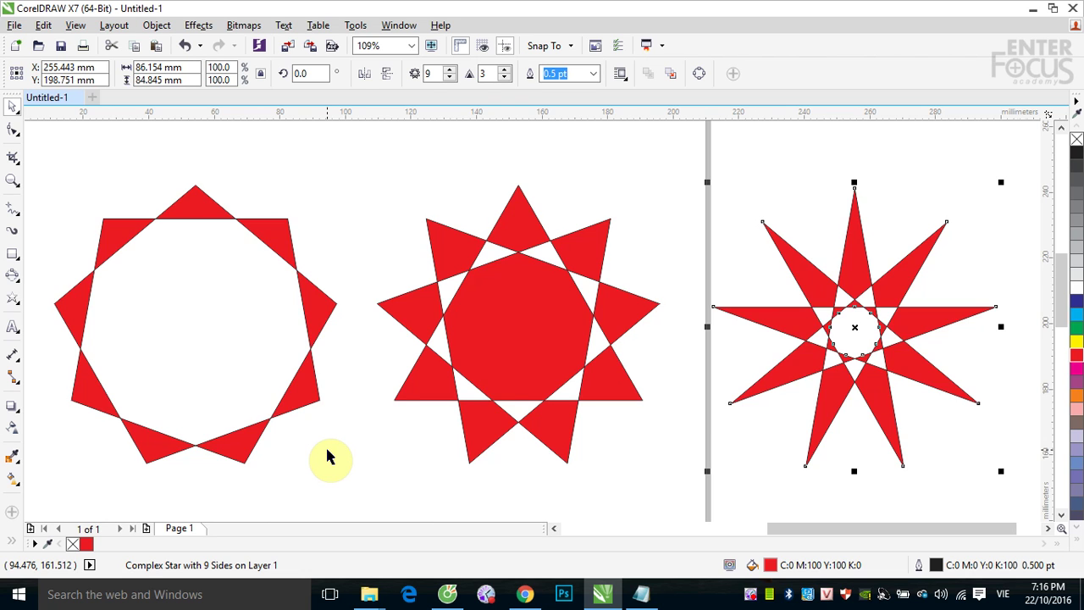
{"action": "scroll", "coordinate": [325, 445], "scroll_direction": "down", "scroll_amount": 3}
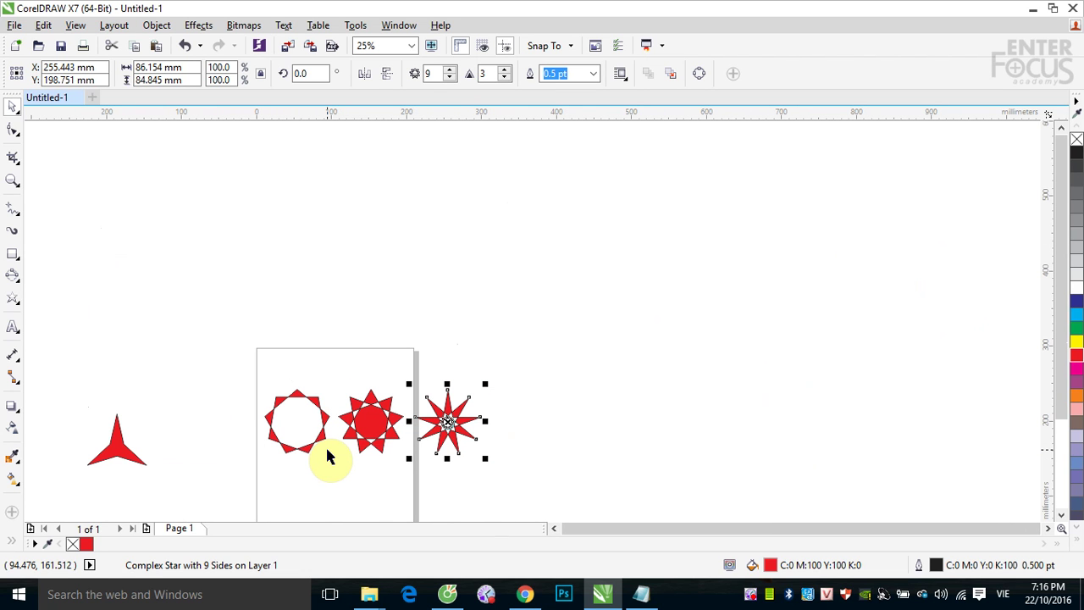